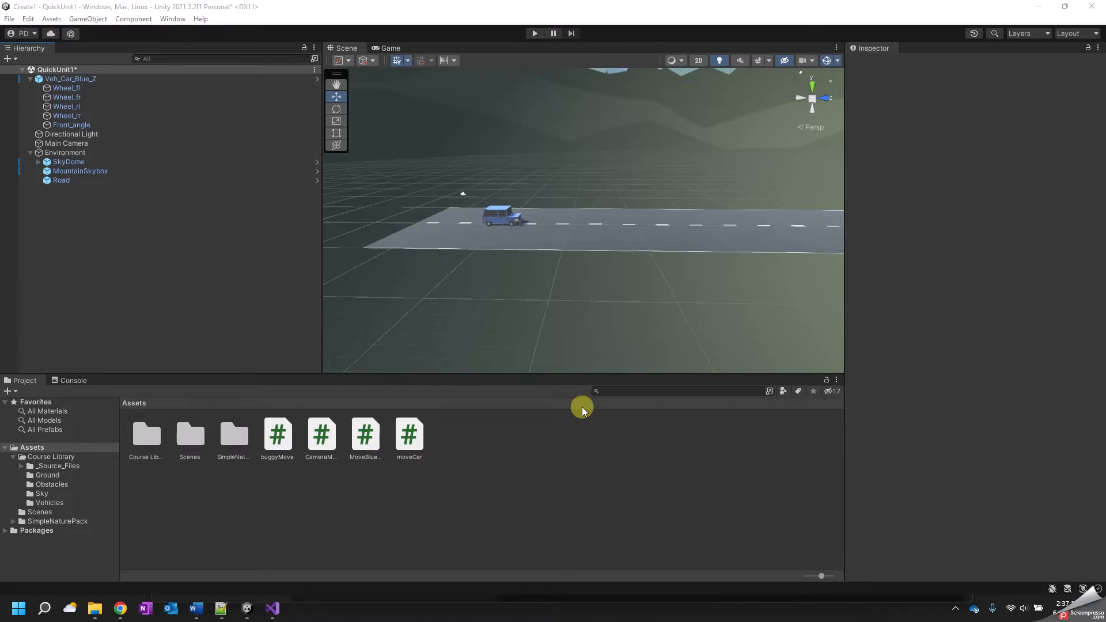
# Place Prop_Cone_01, Prop_Spool_02 and SM_Rock_Boulder_01 from Obstacles on the road ahead of the car, at about Z 5.6, 9.6 and 14.1.
pyautogui.click(52, 484)
pyautogui.moveTo(269, 432); pyautogui.dragTo(494, 272)
pyautogui.moveTo(540, 216); pyautogui.dragTo(540, 226)
pyautogui.moveTo(322, 434); pyautogui.dragTo(567, 230)
pyautogui.moveTo(368, 429); pyautogui.dragTo(599, 226)
# Test-drive the car against the cone, spool and boulder in Play mode, and stop the game.
pyautogui.click(535, 33)
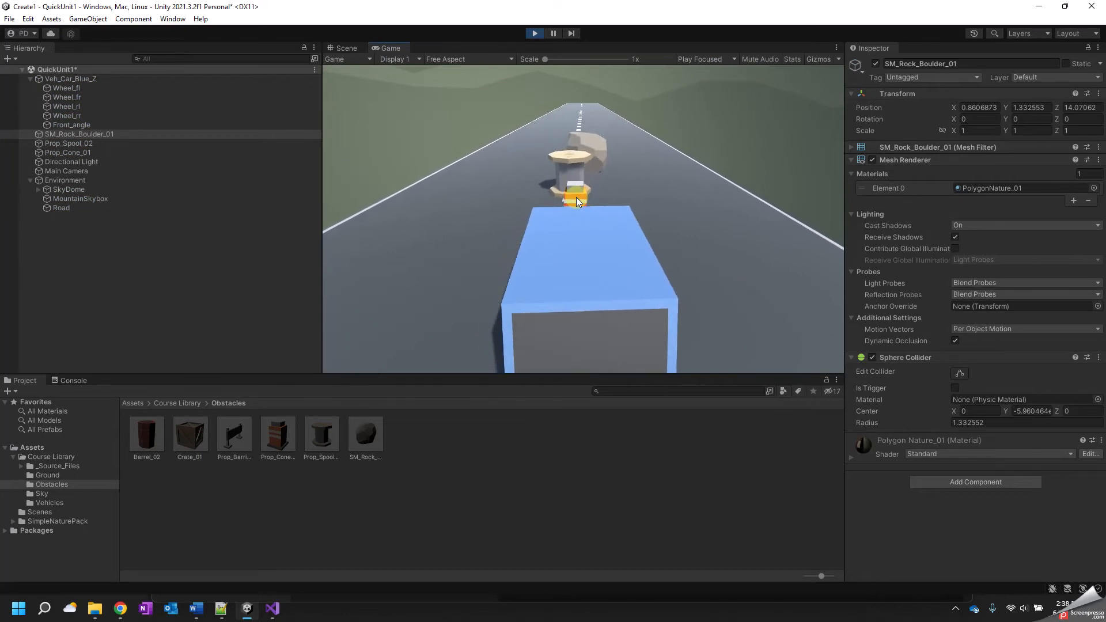
pyautogui.click(562, 207)
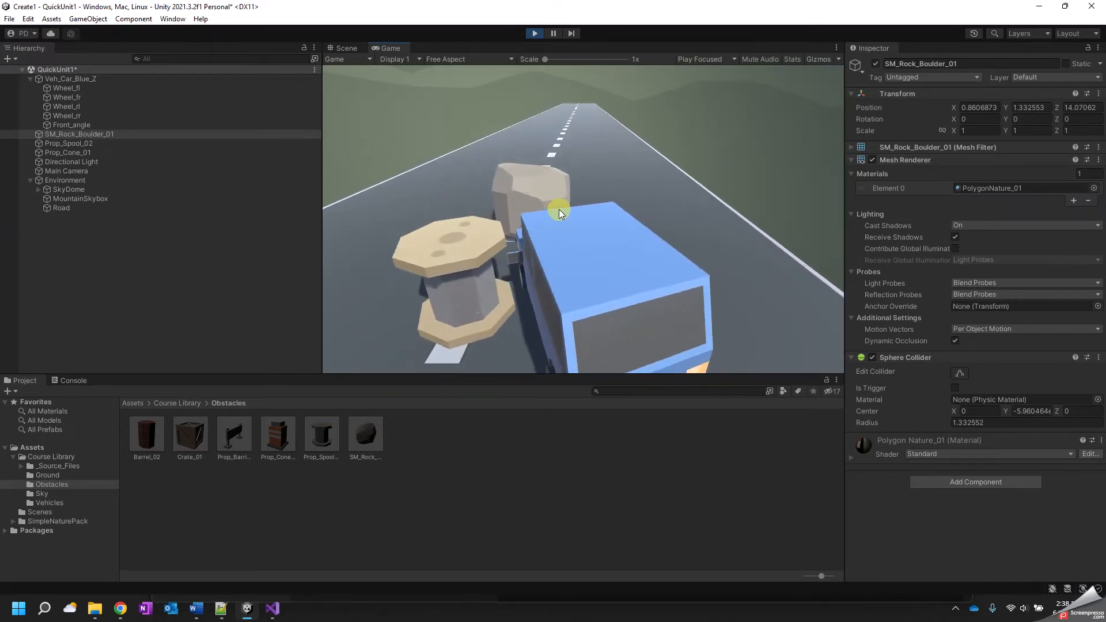
pyautogui.click(534, 33)
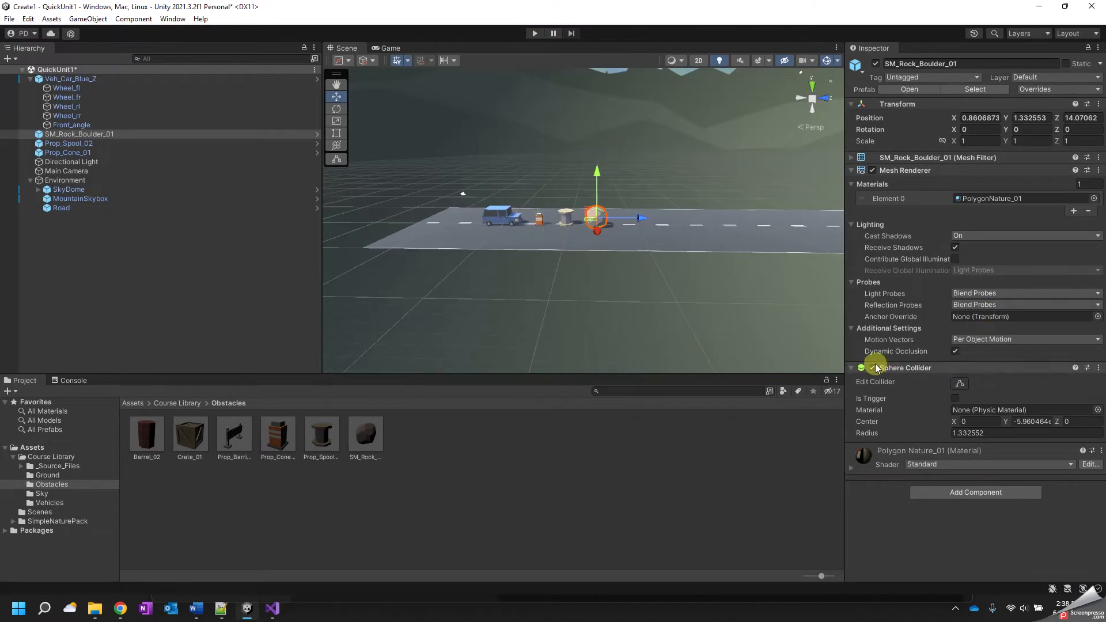
# Check the spool's and cone's colliders, and shift the cone sideways on the road to X -0.16.
pyautogui.click(570, 226)
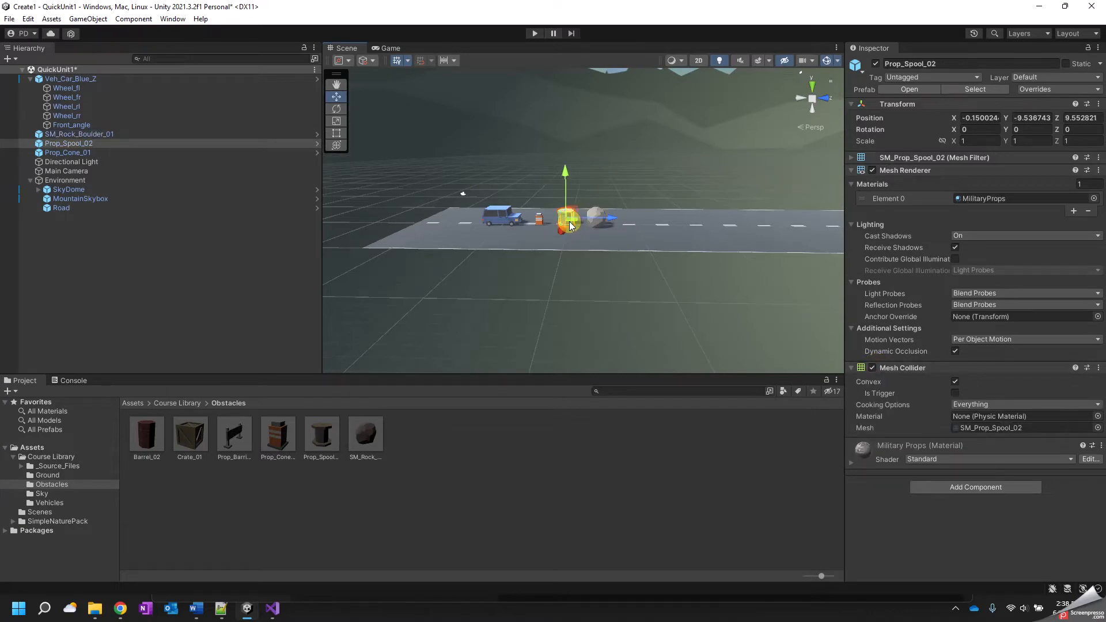
pyautogui.click(541, 221)
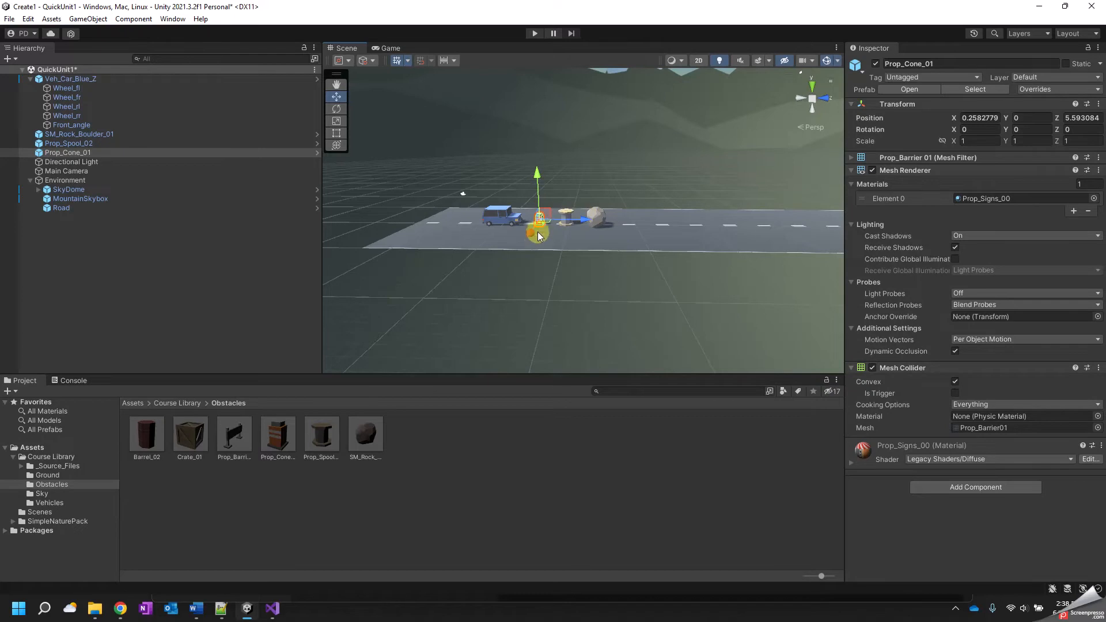
pyautogui.moveTo(530, 236)
pyautogui.mouseDown()
pyautogui.moveTo(527, 254)
pyautogui.moveTo(540, 237)
pyautogui.mouseUp()
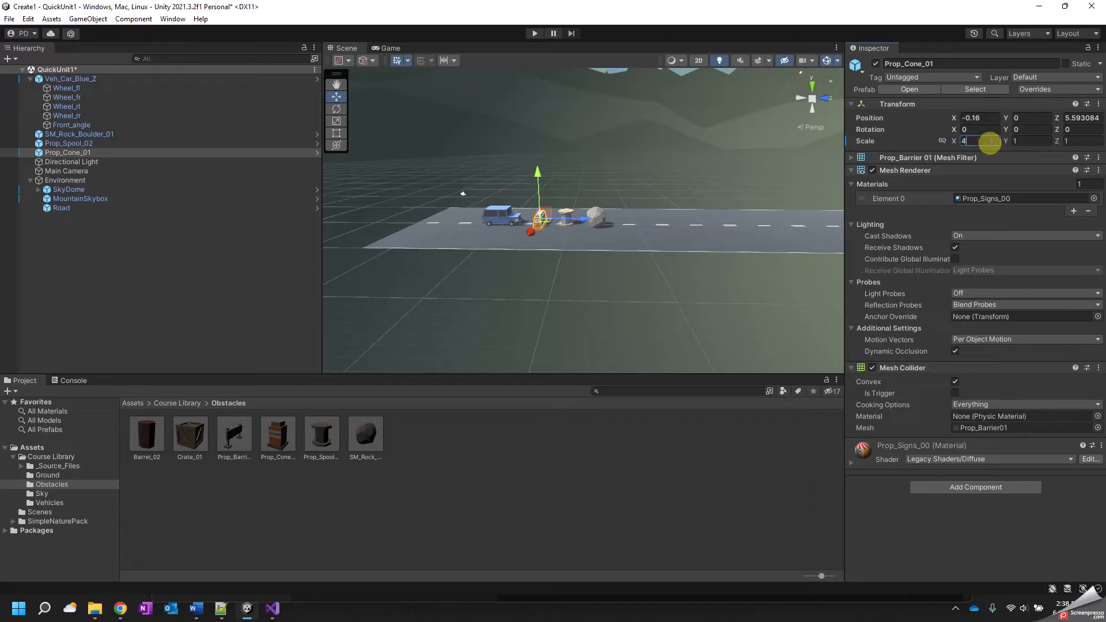
# Try an X scale of 10 on the cone in Play mode, and return its X scale to 1.
pyautogui.write('0')
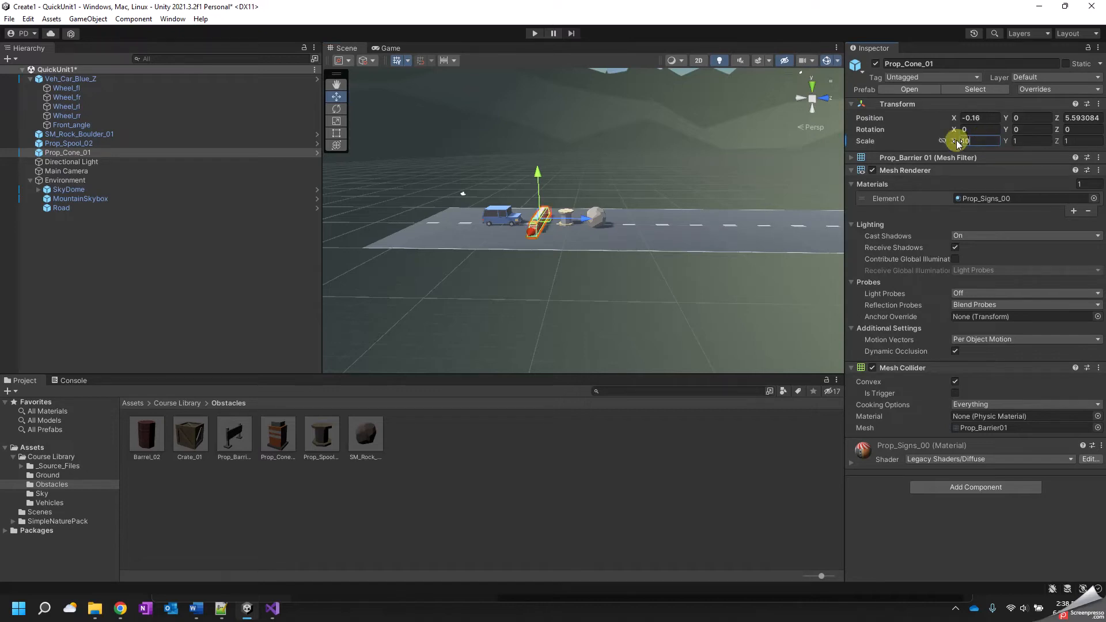
pyautogui.click(531, 33)
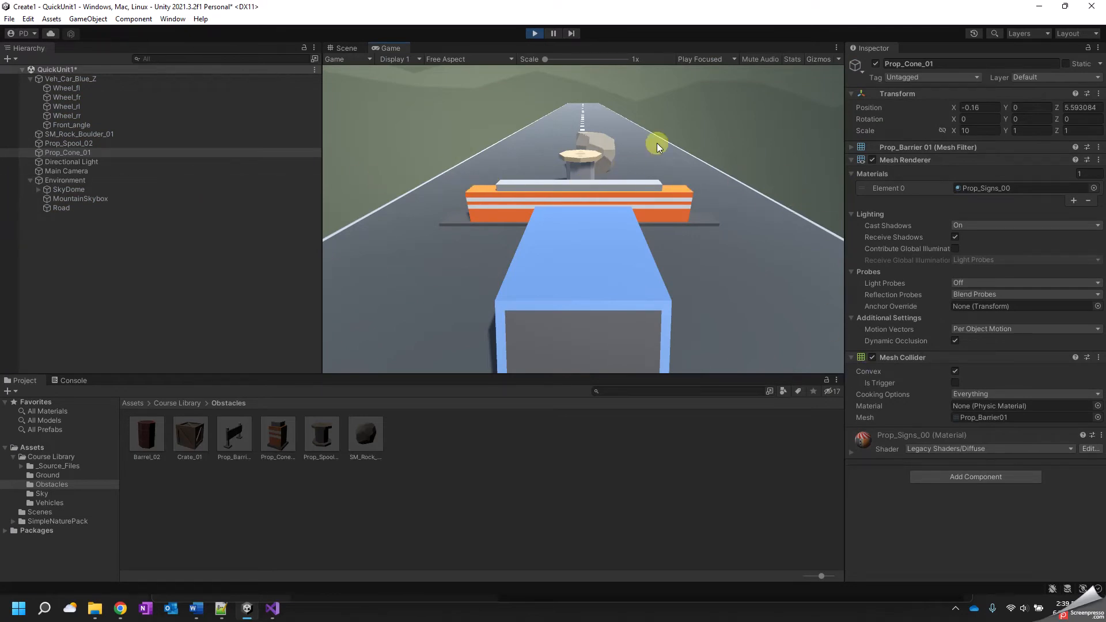
pyautogui.click(532, 35)
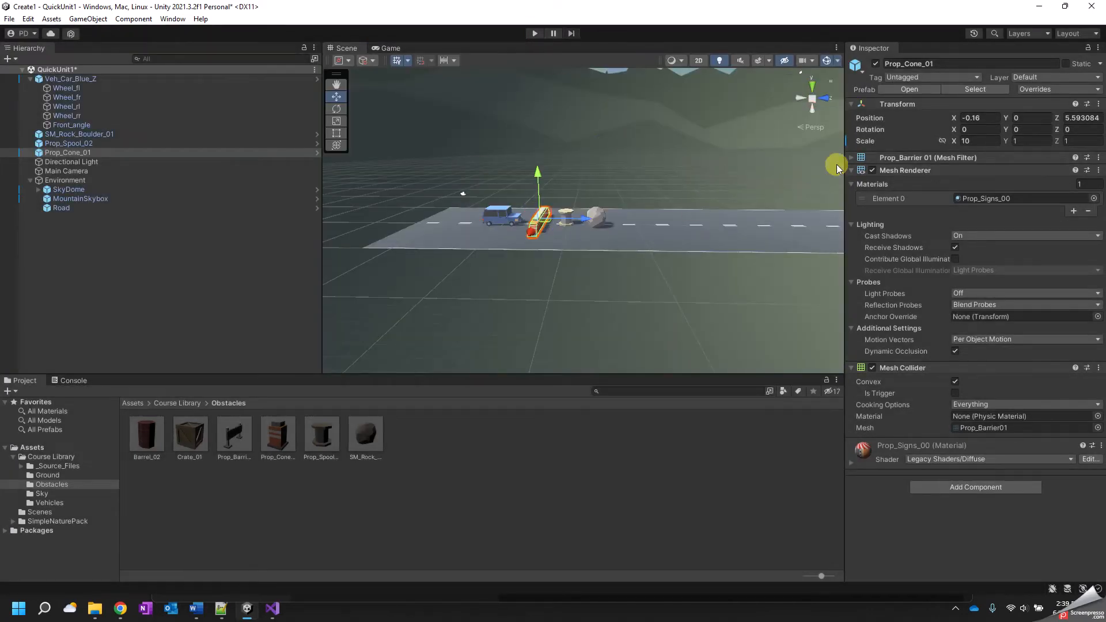
pyautogui.click(973, 141)
# Remove the Rigidbody component from Veh_Car_Blue_Z.
pyautogui.click(694, 234)
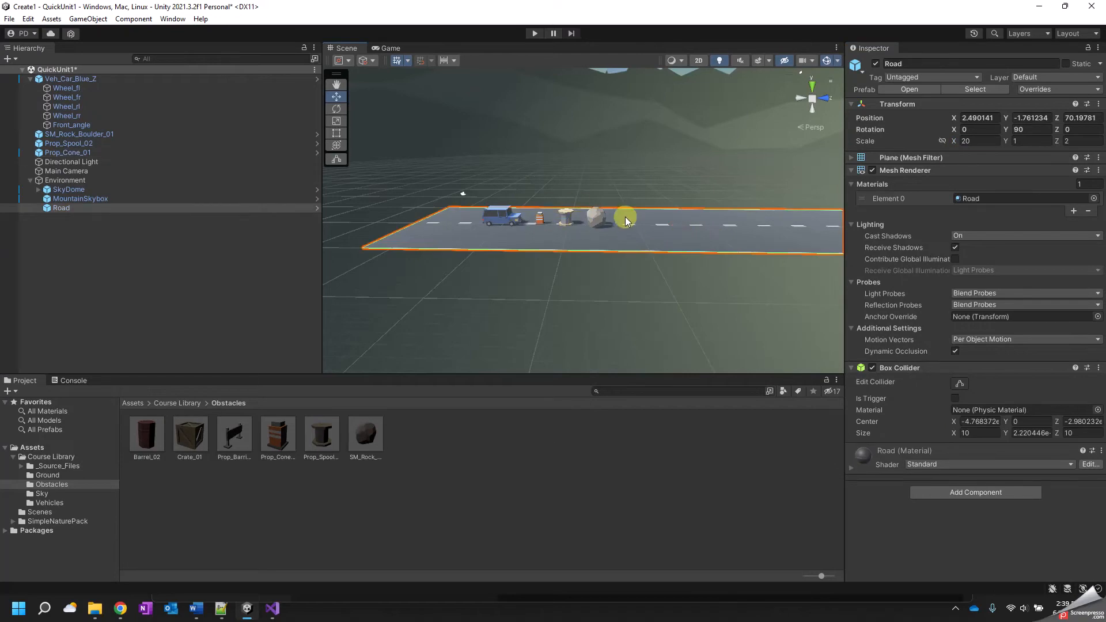
pyautogui.click(503, 217)
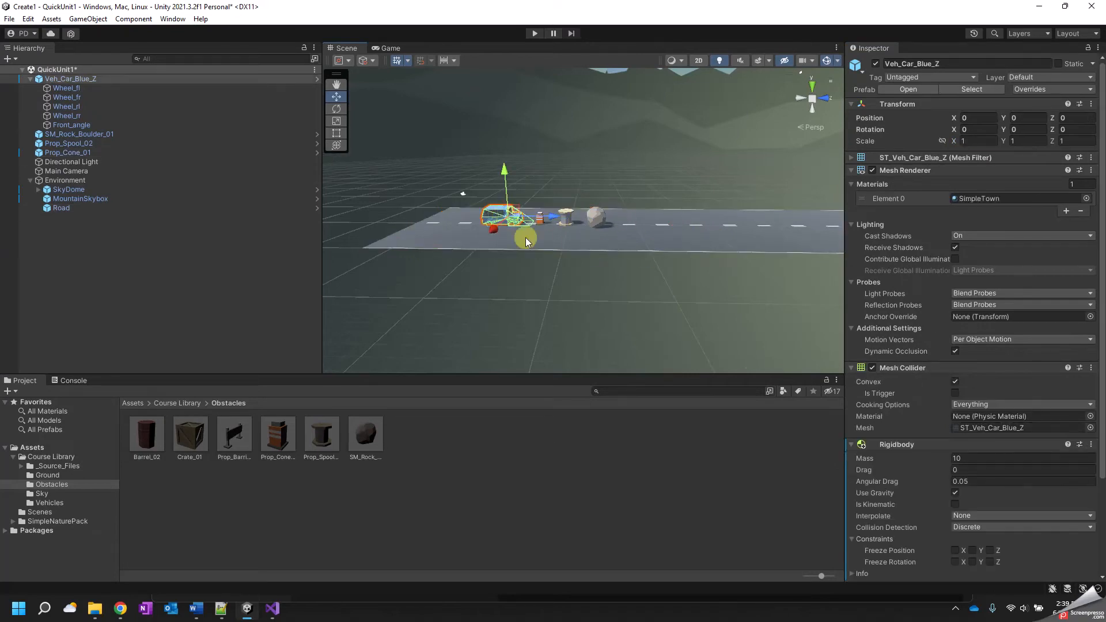
pyautogui.scroll(-5, 950, 422)
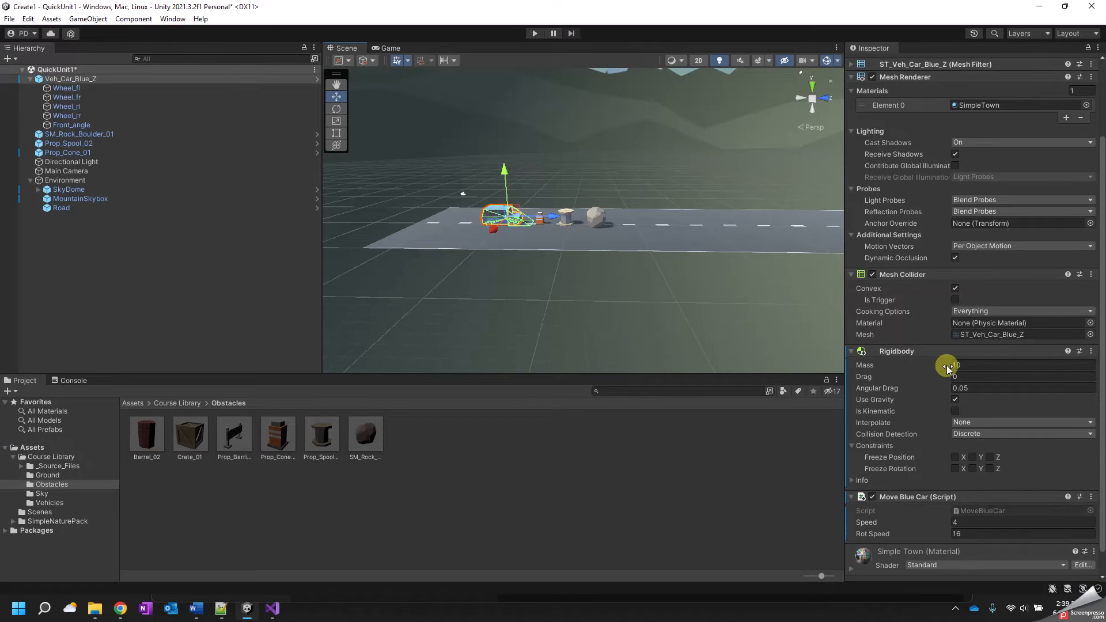
pyautogui.scroll(-1, 1058, 374)
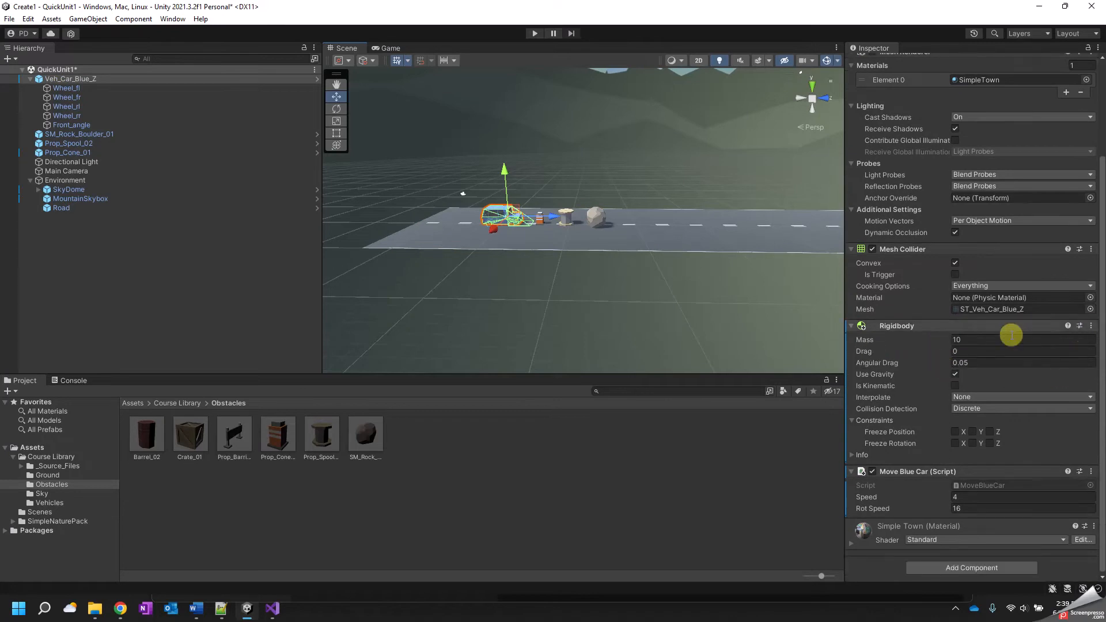
pyautogui.click(1091, 326)
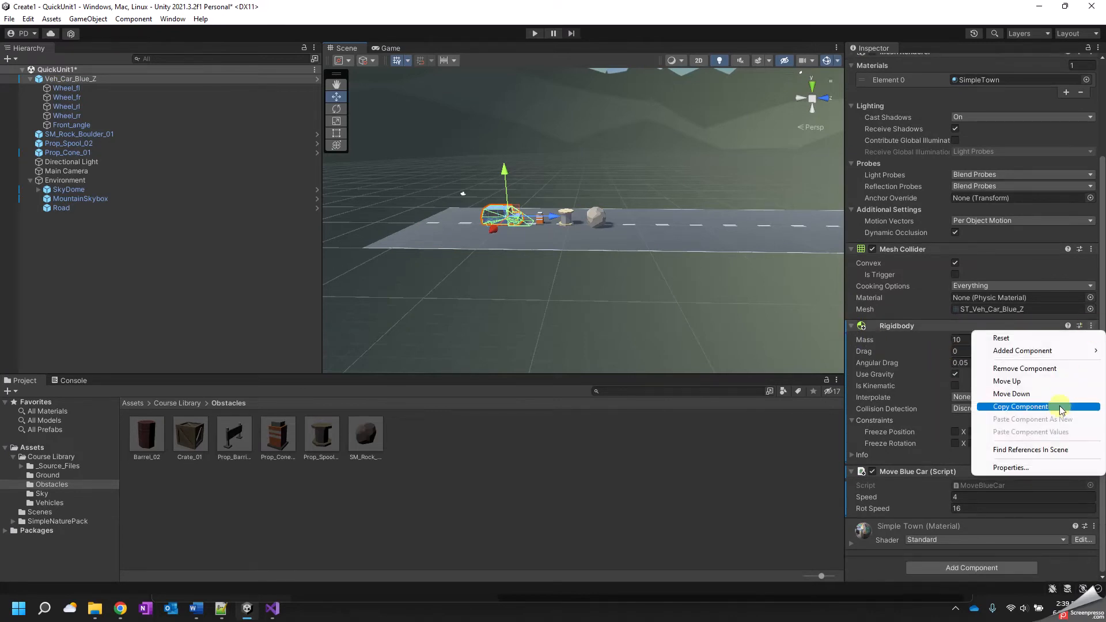
pyautogui.click(1035, 368)
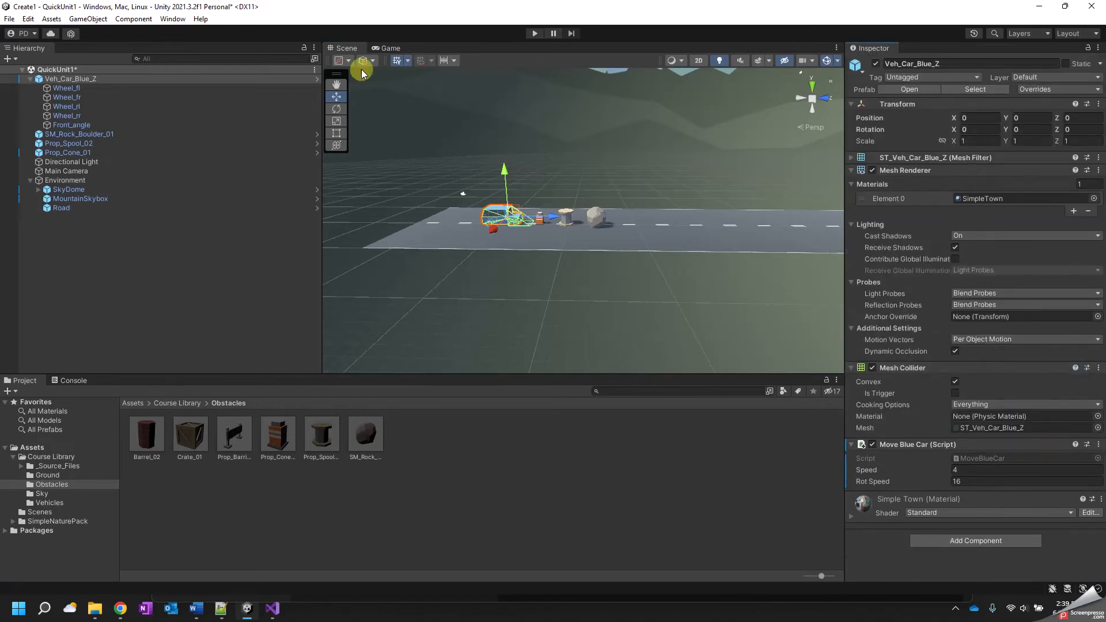
# Test-drive and steer the car without a Rigidbody in Play mode, and undo the component's removal after stopping.
pyautogui.click(535, 33)
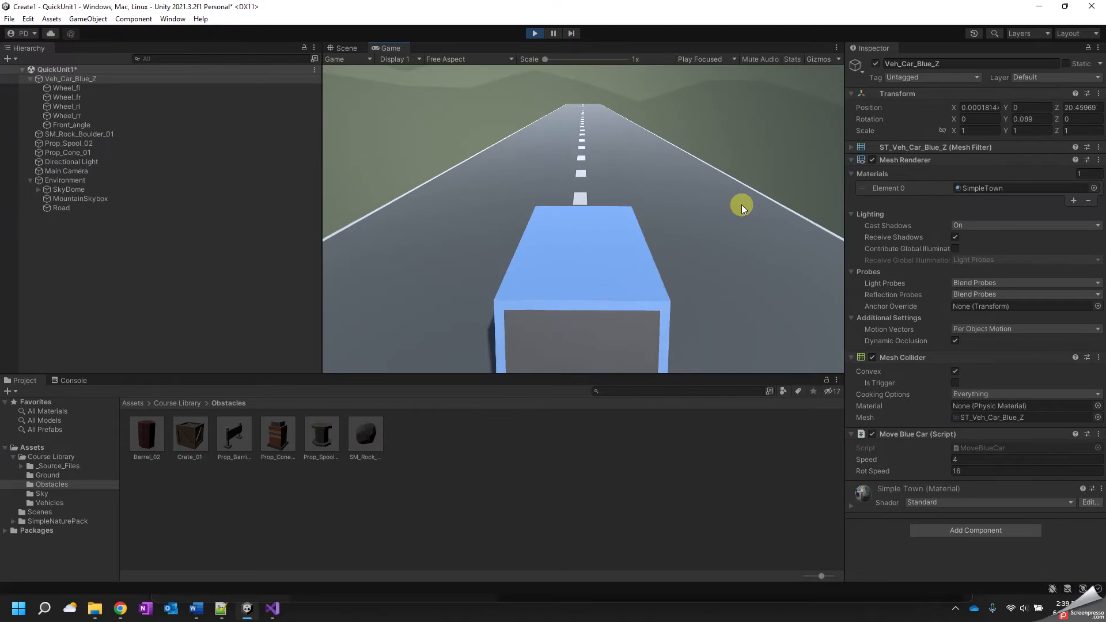
pyautogui.press('Right')
pyautogui.press('Right')
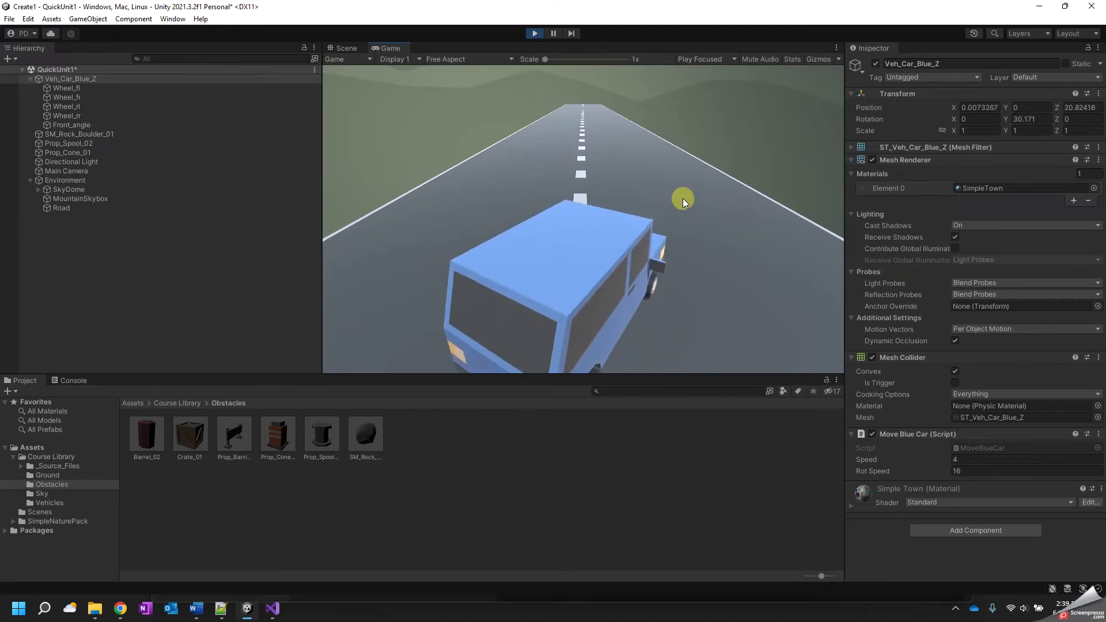
pyautogui.click(534, 32)
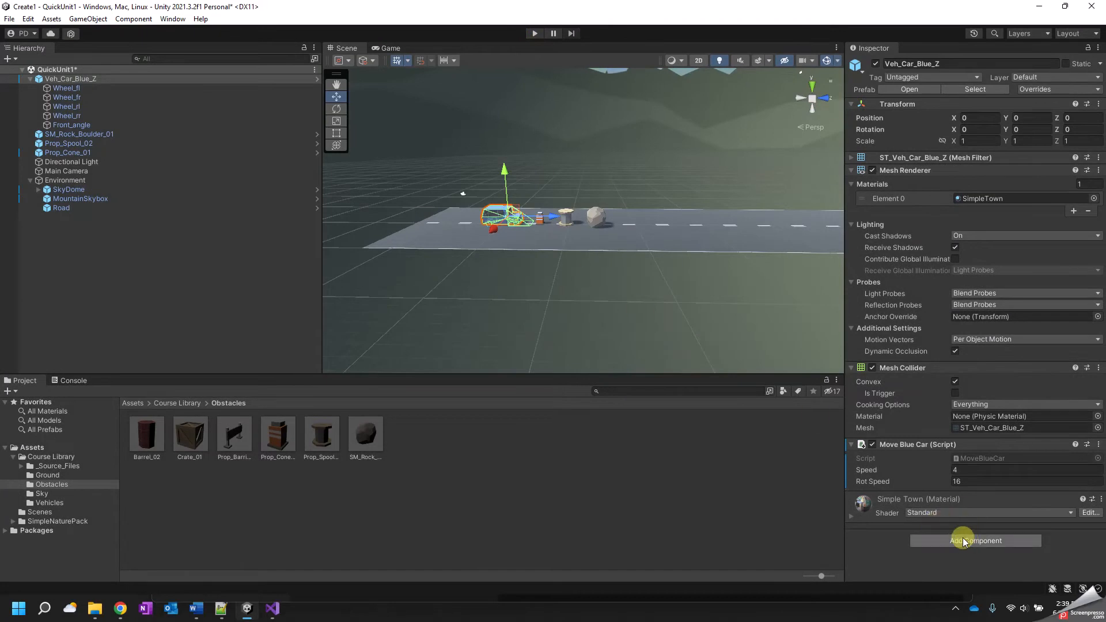
pyautogui.hotkey('ctrl', 'z')
pyautogui.scroll(-3, 937, 438)
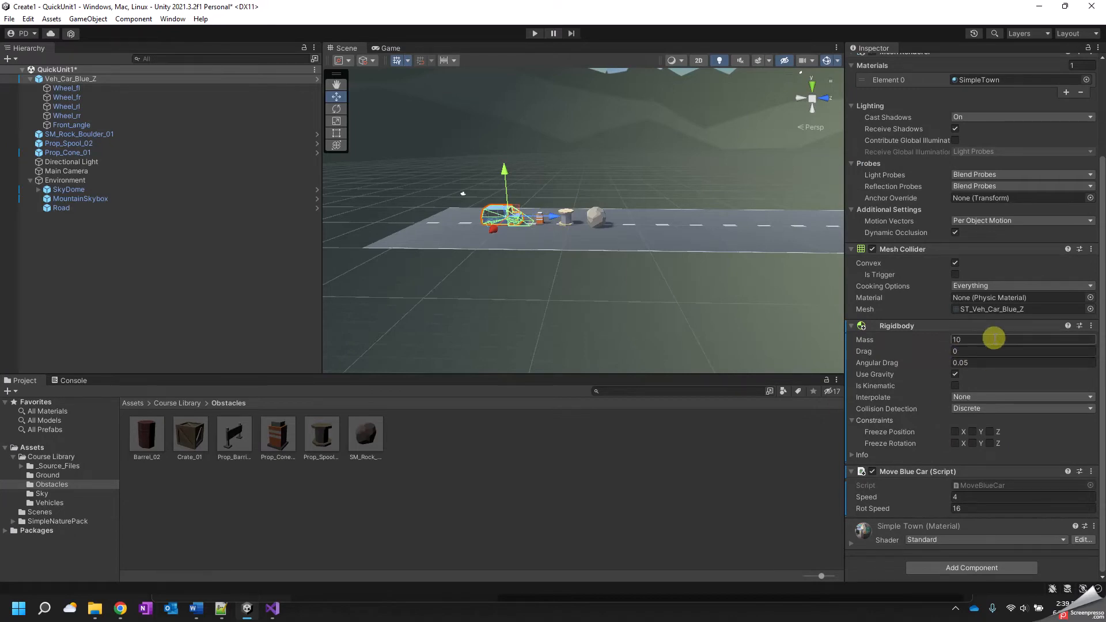
# Add a Rigidbody component to Prop_Cone_01.
pyautogui.click(534, 220)
pyautogui.click(982, 487)
pyautogui.write('scrip')
pyautogui.write('r')
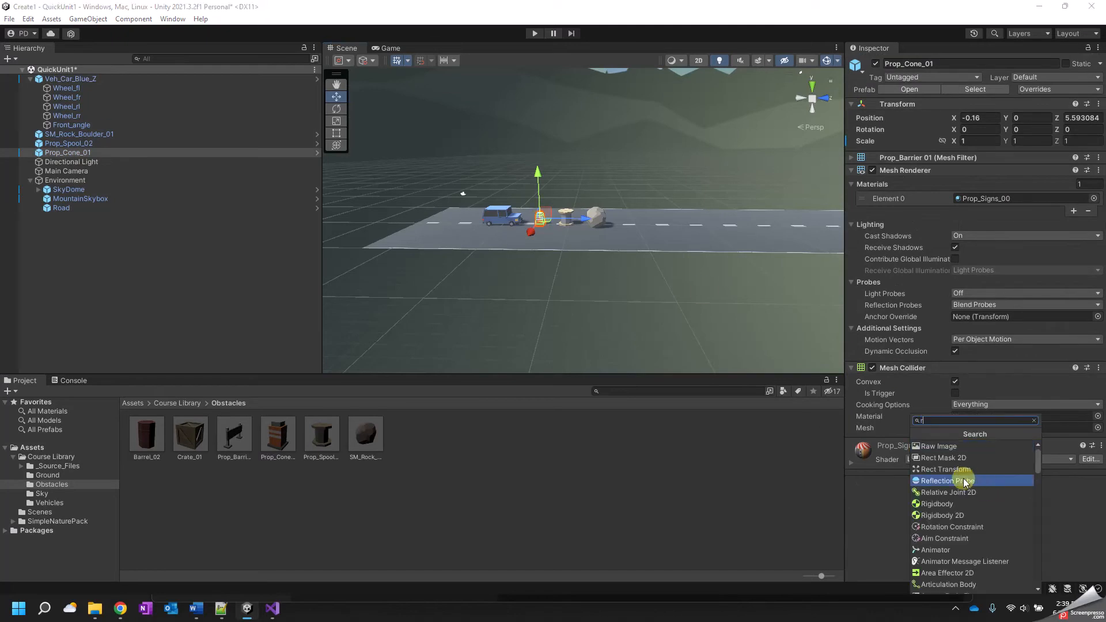
pyautogui.click(949, 502)
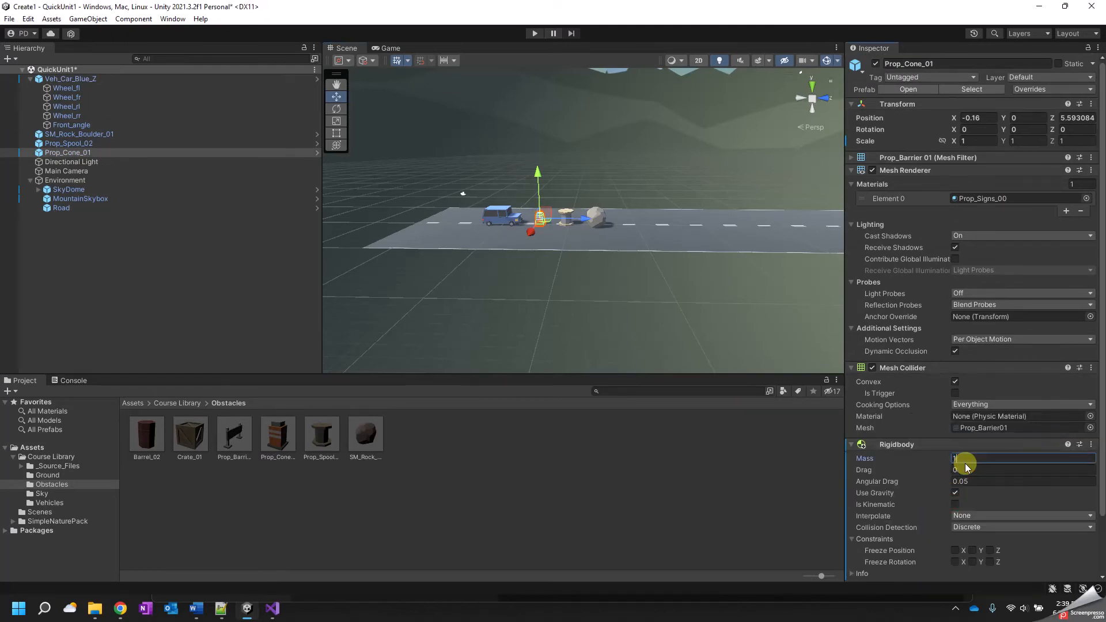
# Add a Rigidbody component to Prop_Spool_02.
pyautogui.click(564, 227)
pyautogui.click(563, 224)
pyautogui.click(958, 486)
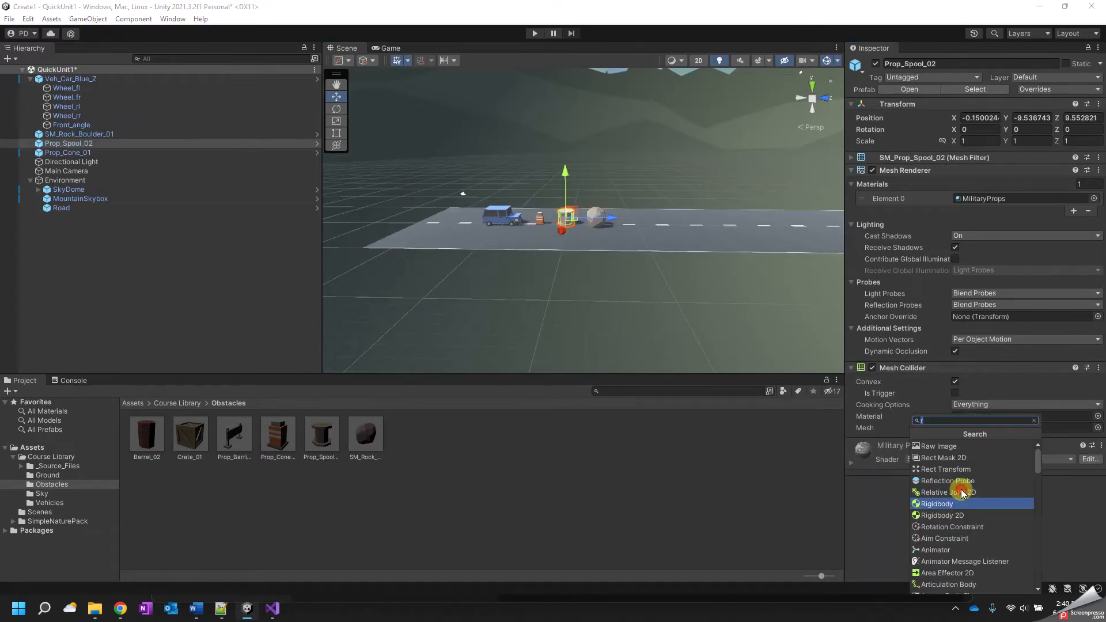
pyautogui.click(952, 503)
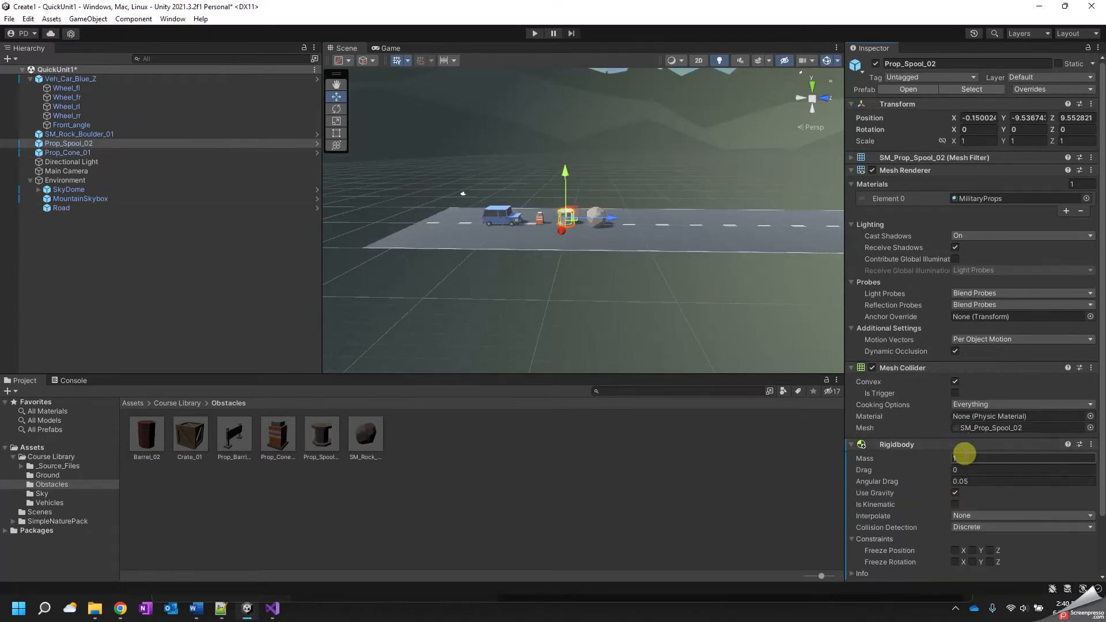
# Add a Rigidbody component with a mass of 10000 to SM_Rock_Boulder_01, and save the scene.
pyautogui.click(594, 219)
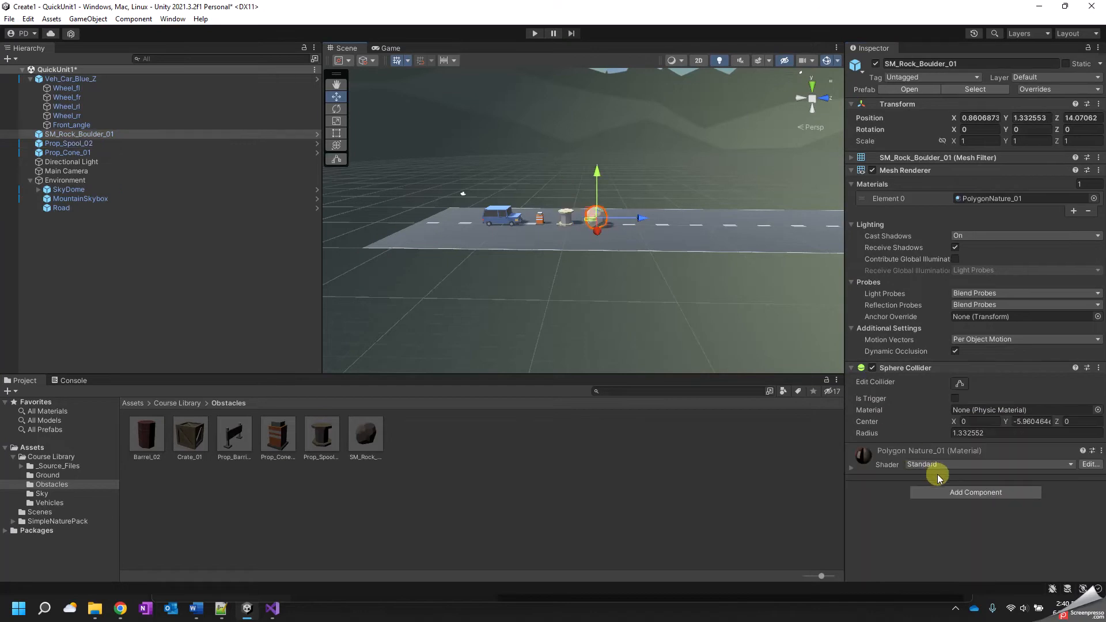
pyautogui.click(946, 493)
pyautogui.click(950, 493)
pyautogui.click(980, 464)
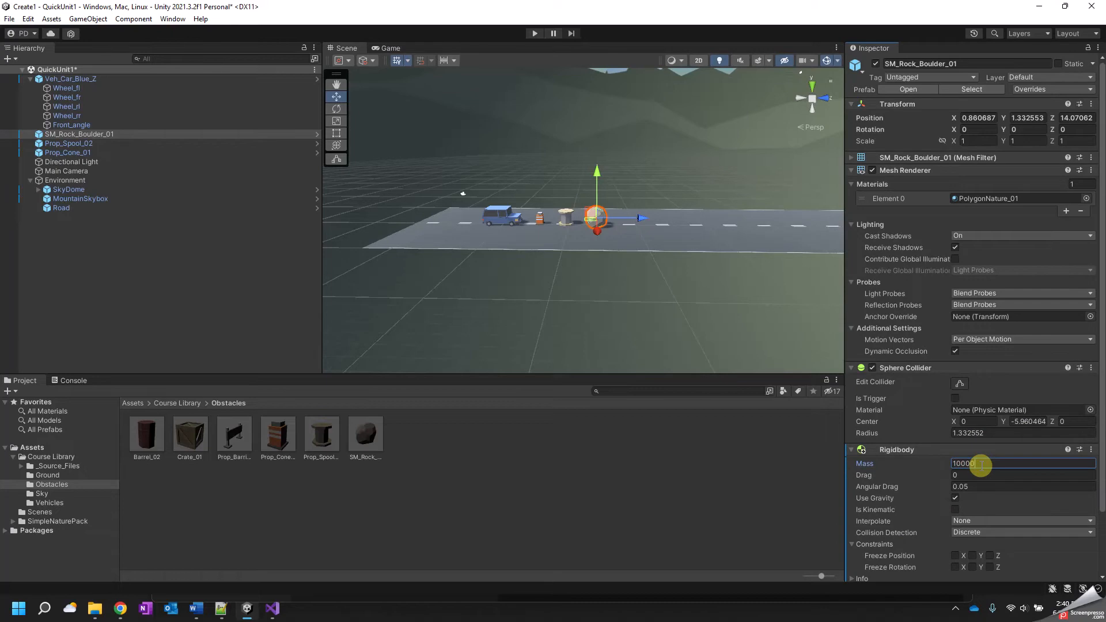
pyautogui.hotkey('ctrl', 's')
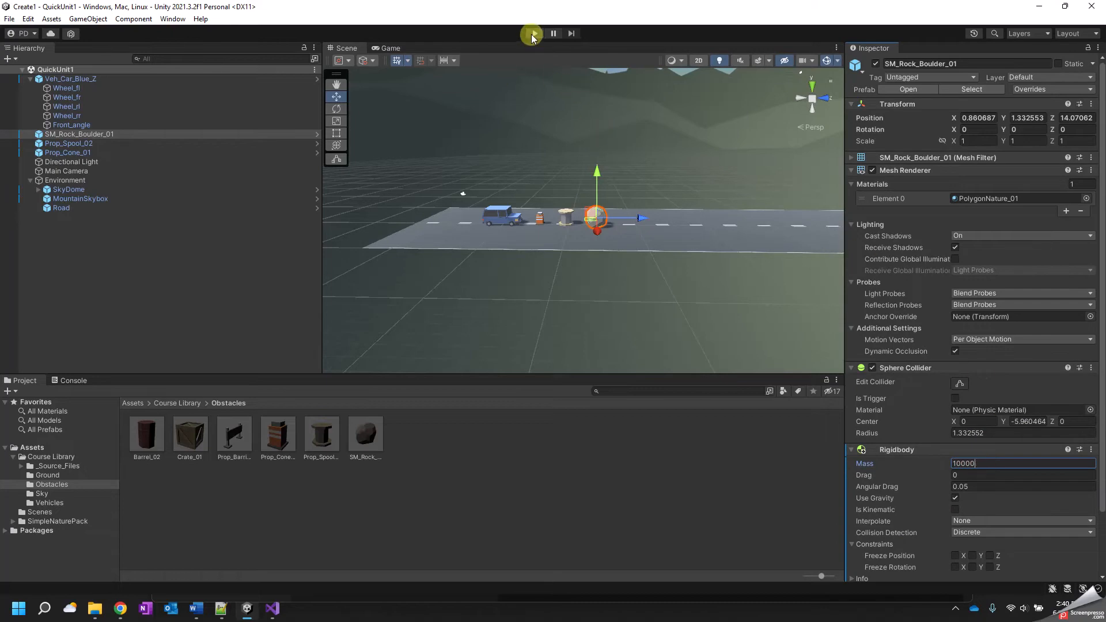
# Run the game, set the car's Rigidbody mass to 1000000 while it plays, and drive the car toward the boulder.
pyautogui.click(531, 35)
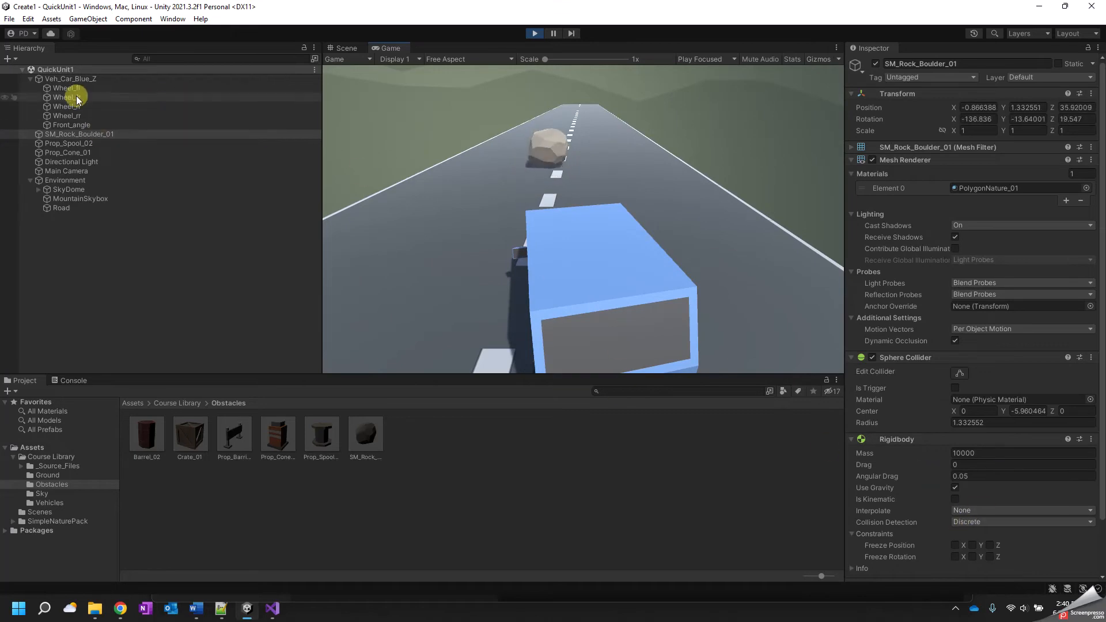
pyautogui.click(72, 79)
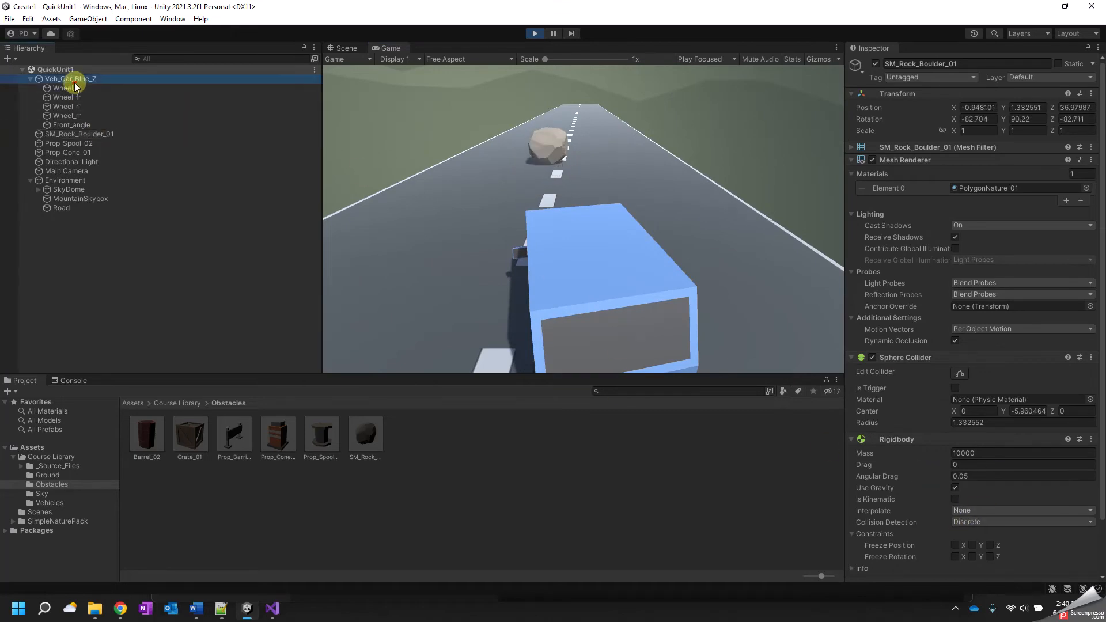
pyautogui.click(979, 448)
pyautogui.write('1000000')
pyautogui.click(775, 255)
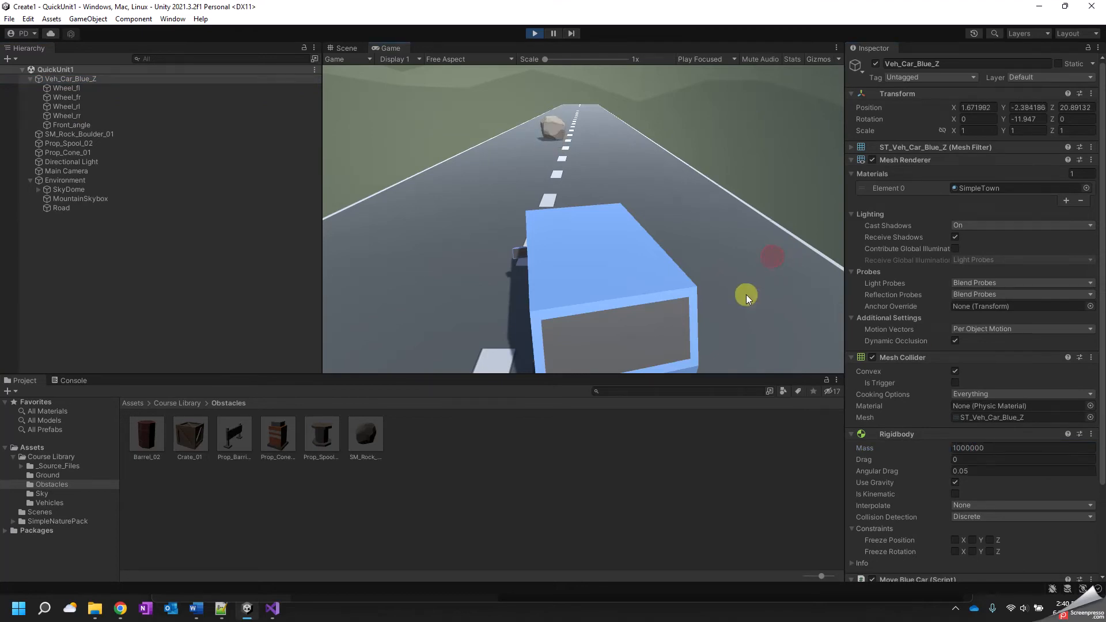
pyautogui.press('Right')
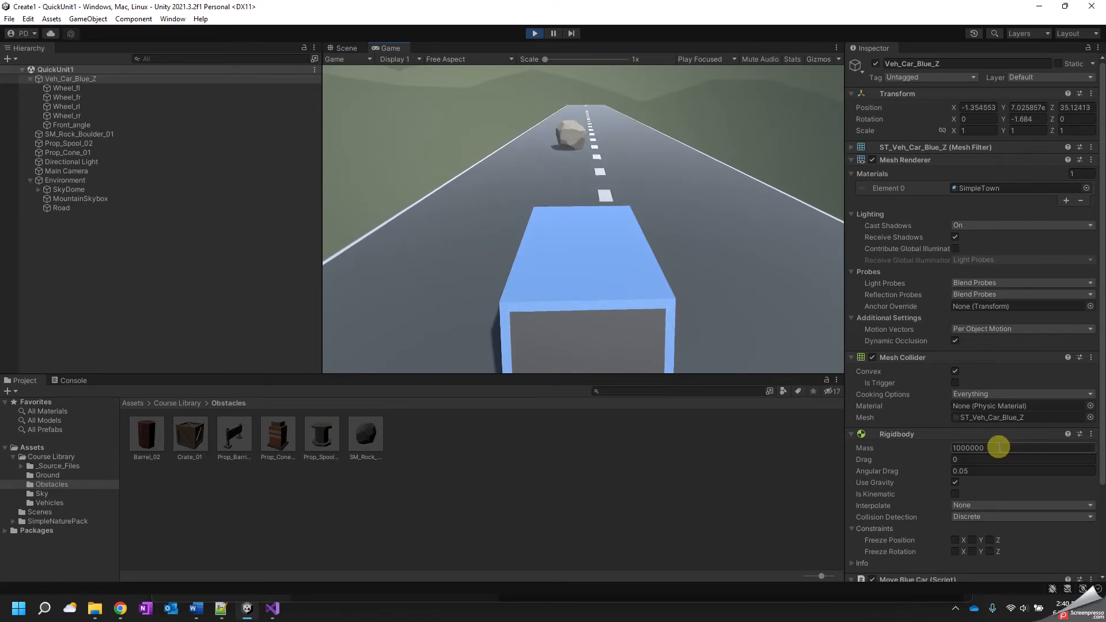
# Set the Move Blue Car script's Speed to 16 during play, test-drive the car, and stop the game.
pyautogui.scroll(-4, 999, 446)
pyautogui.click(961, 496)
pyautogui.press('BackSpace')
pyautogui.write('16')
pyautogui.click(773, 304)
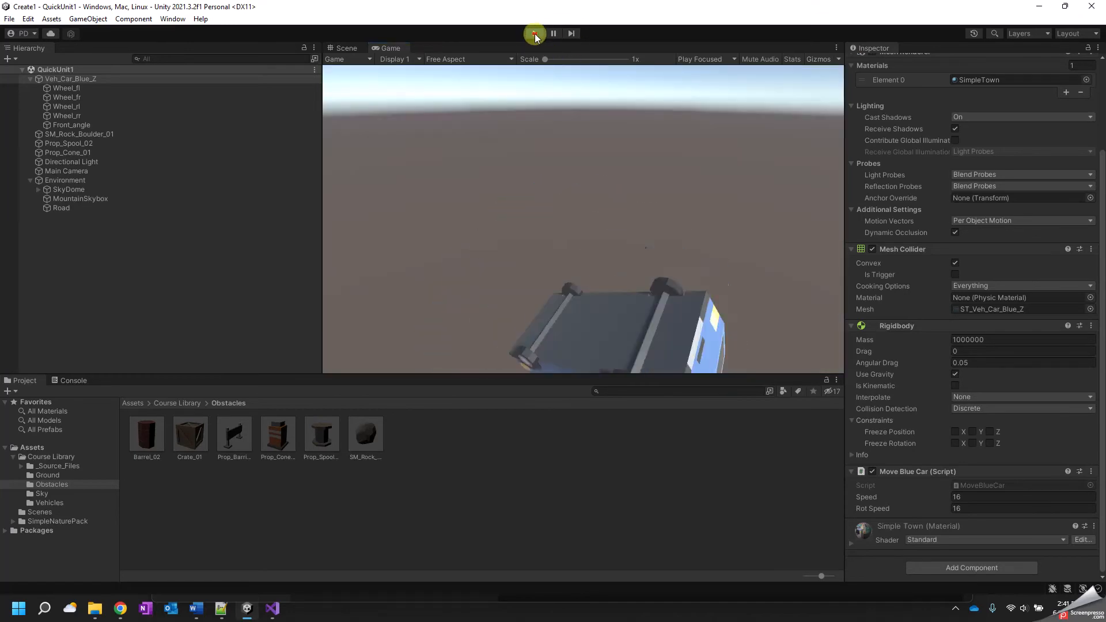
pyautogui.click(535, 33)
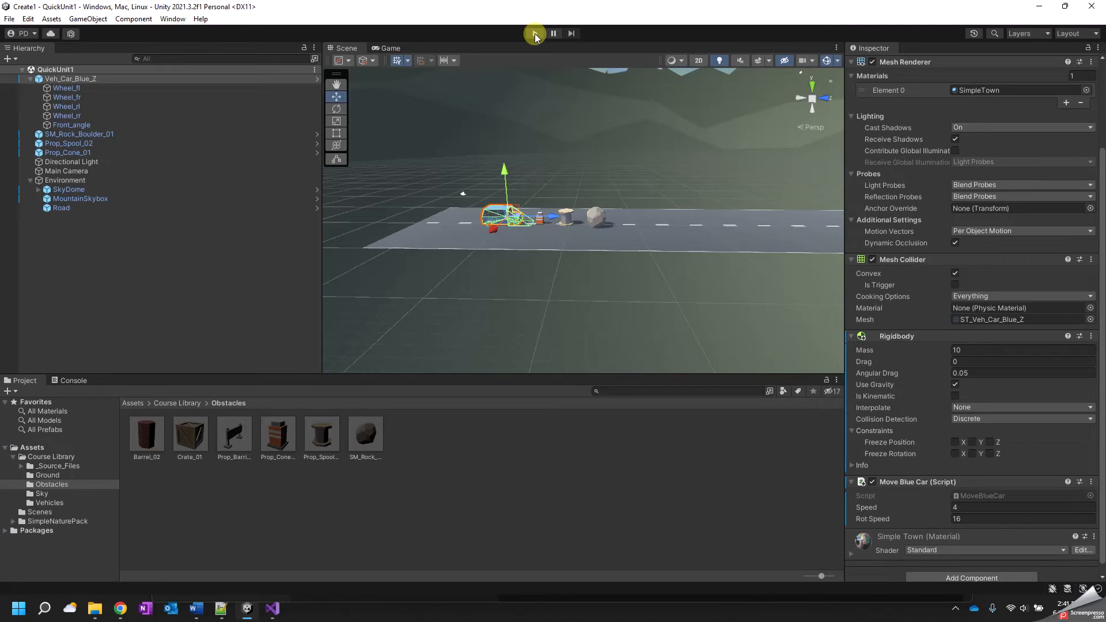
# Switch to Visual Studio and comment out the transform.Translate and transform.Rotate lines in the Update method of MoveBlueCar.cs.
pyautogui.click(273, 608)
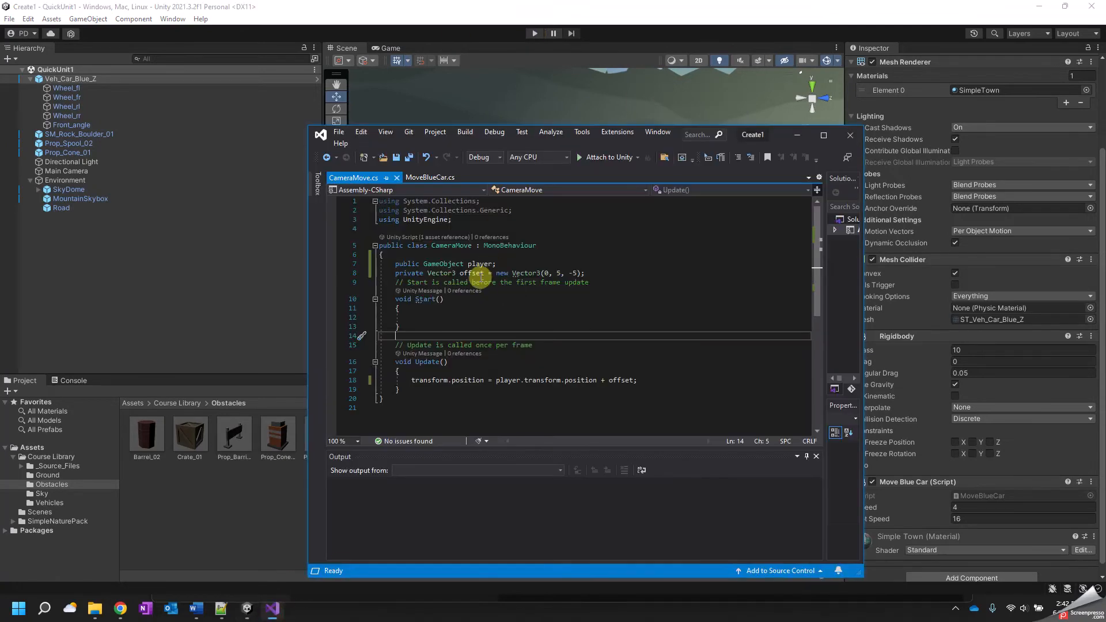
pyautogui.click(413, 177)
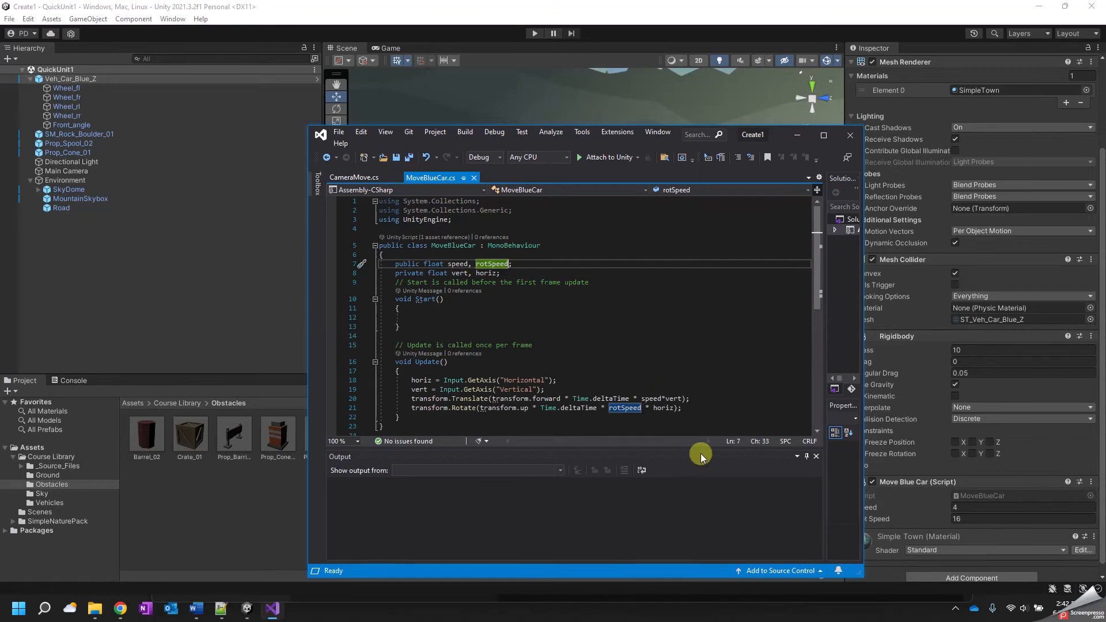
pyautogui.scroll(-1, 678, 394)
pyautogui.moveTo(693, 380); pyautogui.dragTo(316, 372)
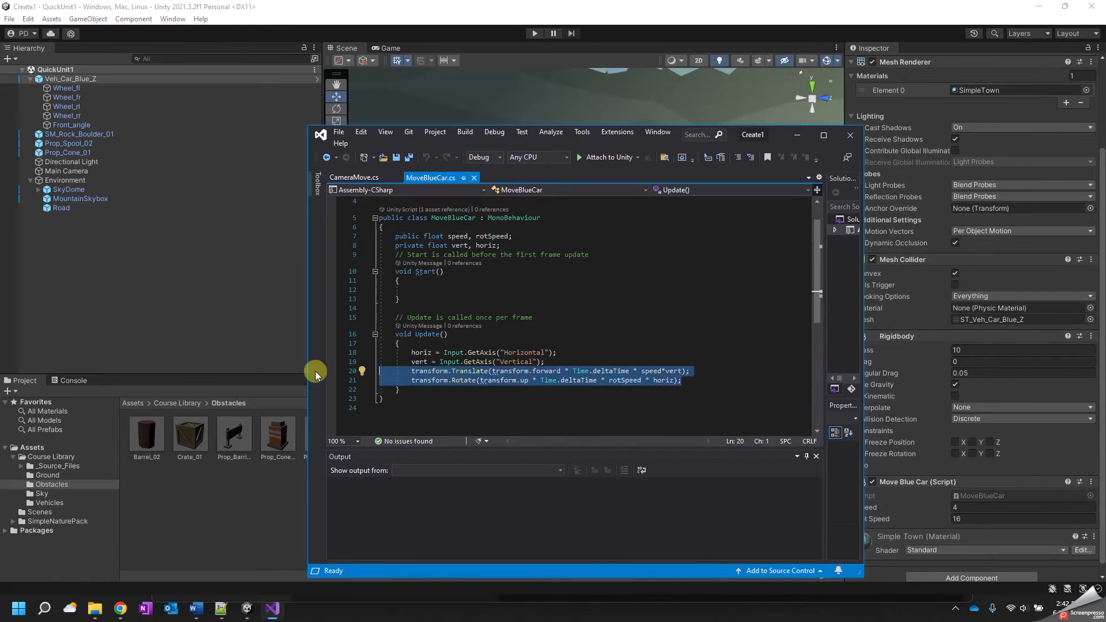
pyautogui.click(400, 371)
pyautogui.write('//')
pyautogui.click(397, 380)
pyautogui.write('//')
# Declare the field "private Rigidbody rb;" below the vert and horiz declaration.
pyautogui.scroll(1, 603, 327)
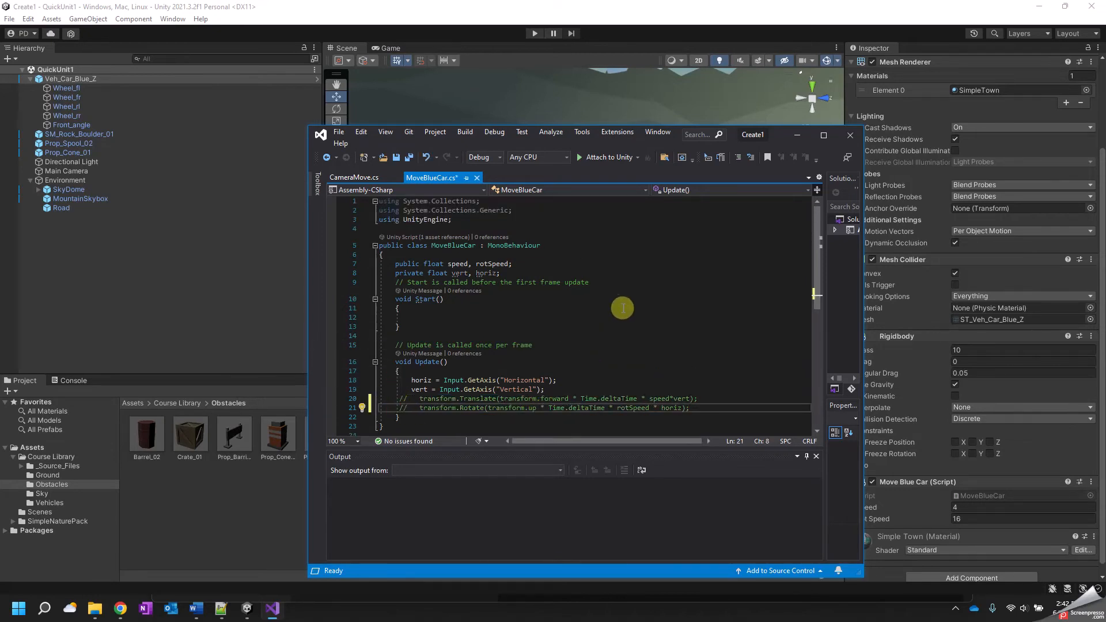
pyautogui.click(543, 274)
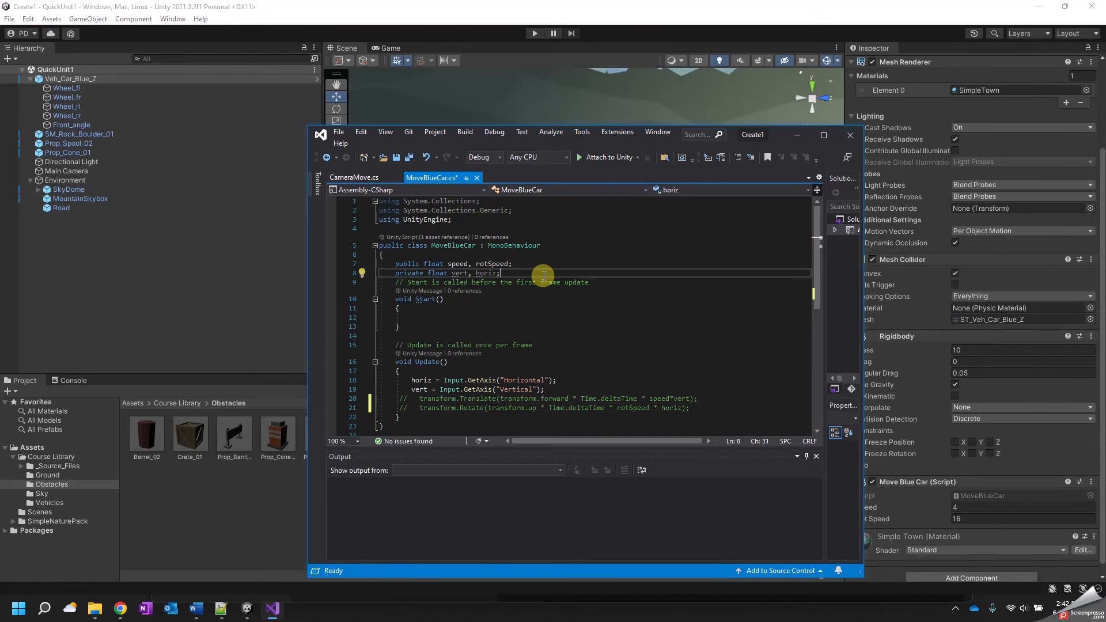
pyautogui.press('Return')
pyautogui.write('private R')
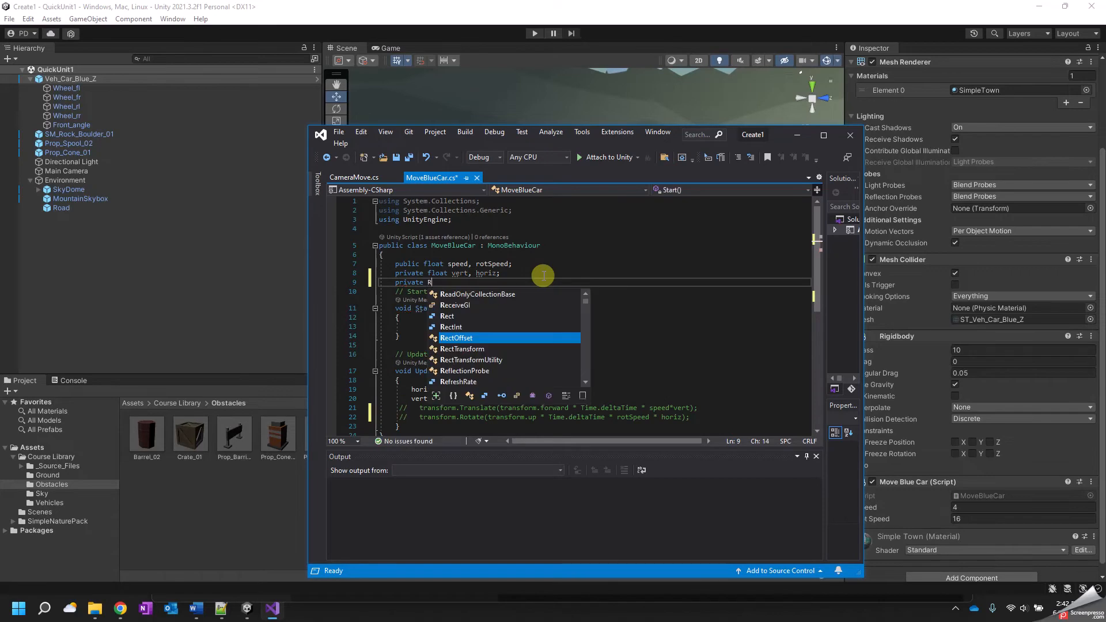
pyautogui.write('i')
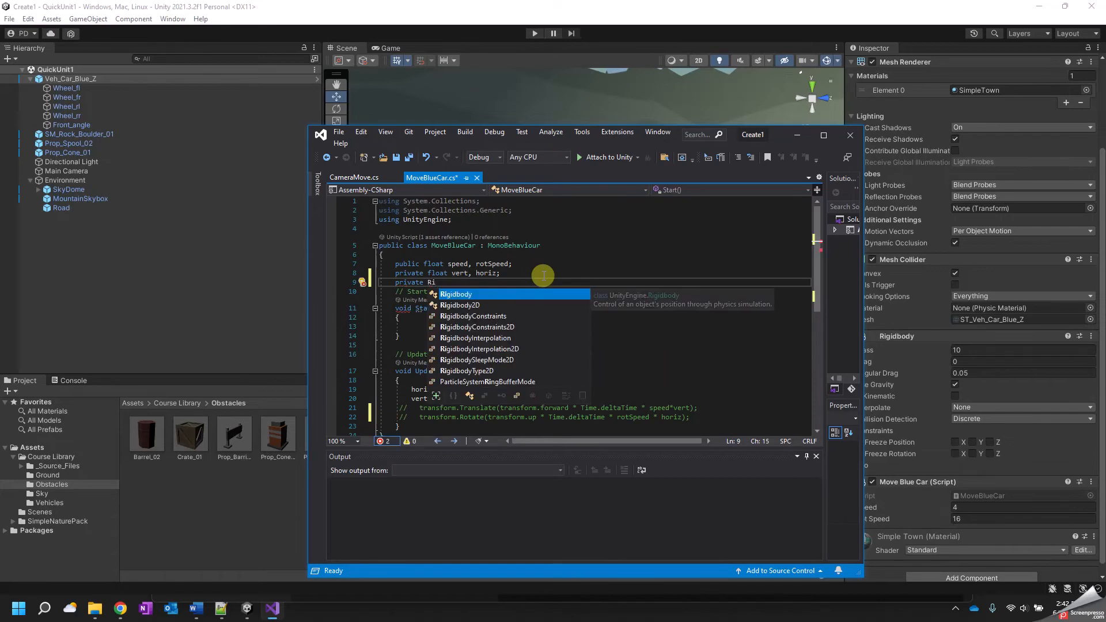
pyautogui.write('gidbody rb;')
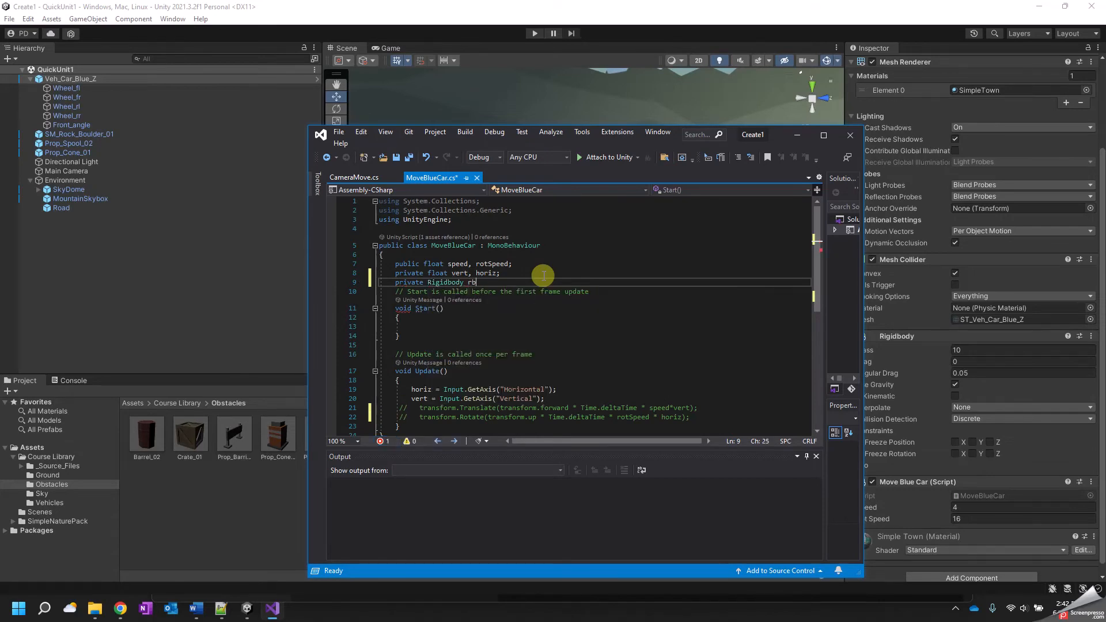
# In the Start method, add the statement "rb = GetComponent<Rigidbody>();".
pyautogui.press('Down')
pyautogui.press('Down')
pyautogui.press('Down')
pyautogui.press('Down')
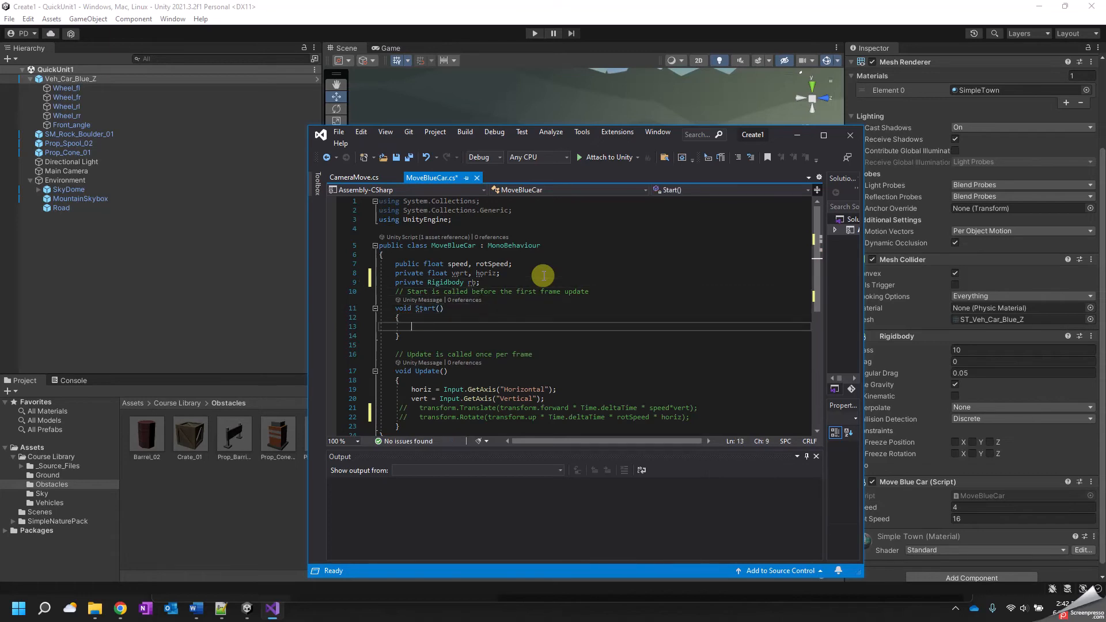
pyautogui.write('rb = Ge')
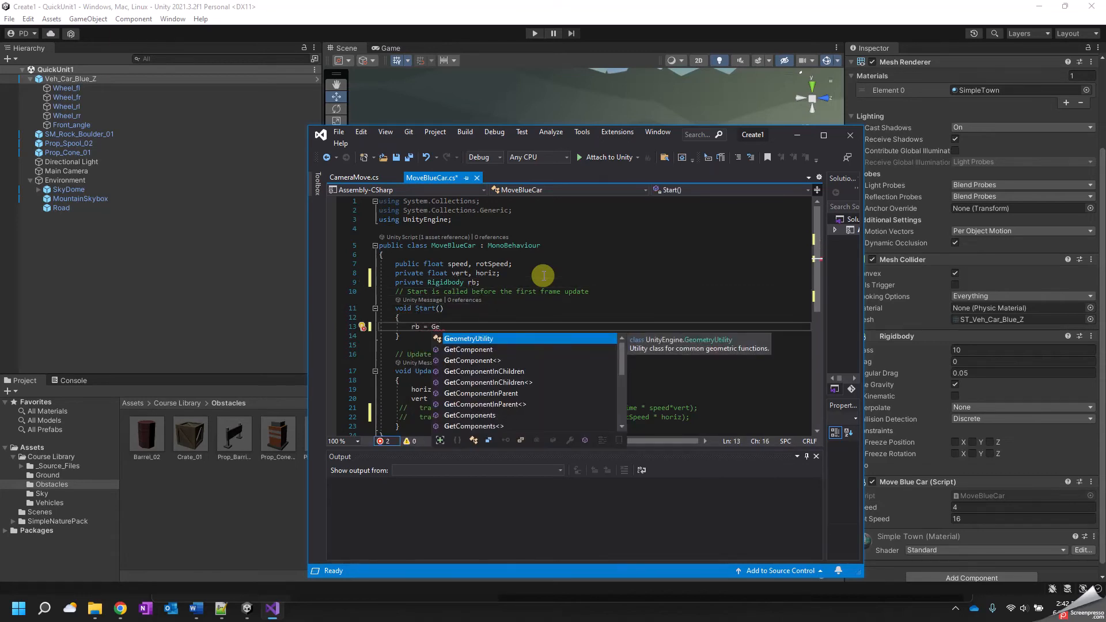
pyautogui.write('t')
pyautogui.press('Tab')
pyautogui.write('<Rigidbody')
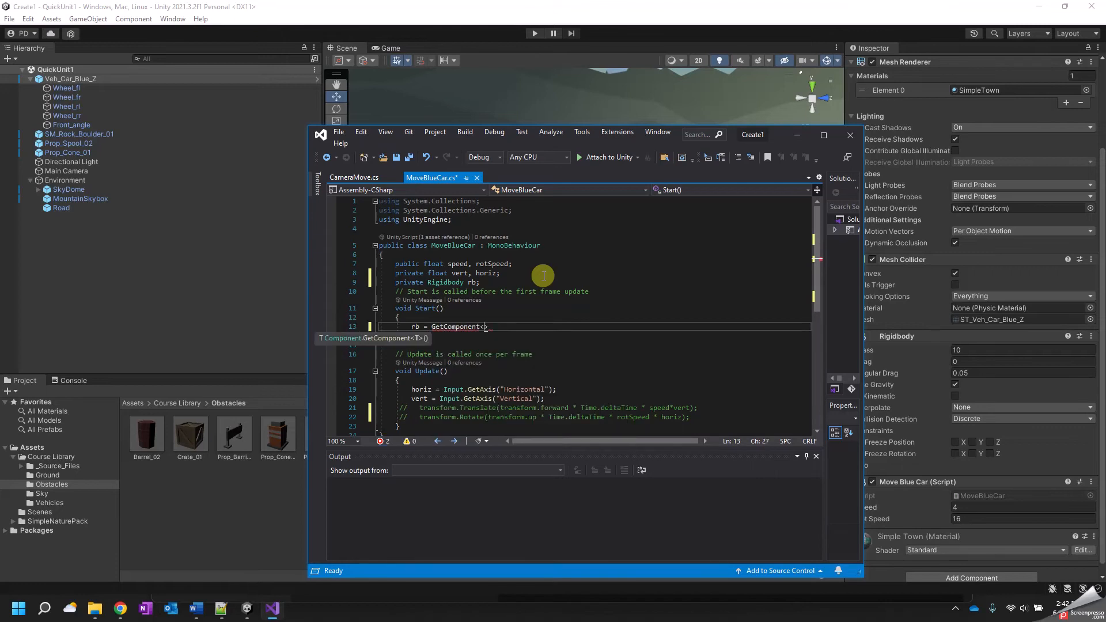
pyautogui.press('Tab')
pyautogui.write('>();')
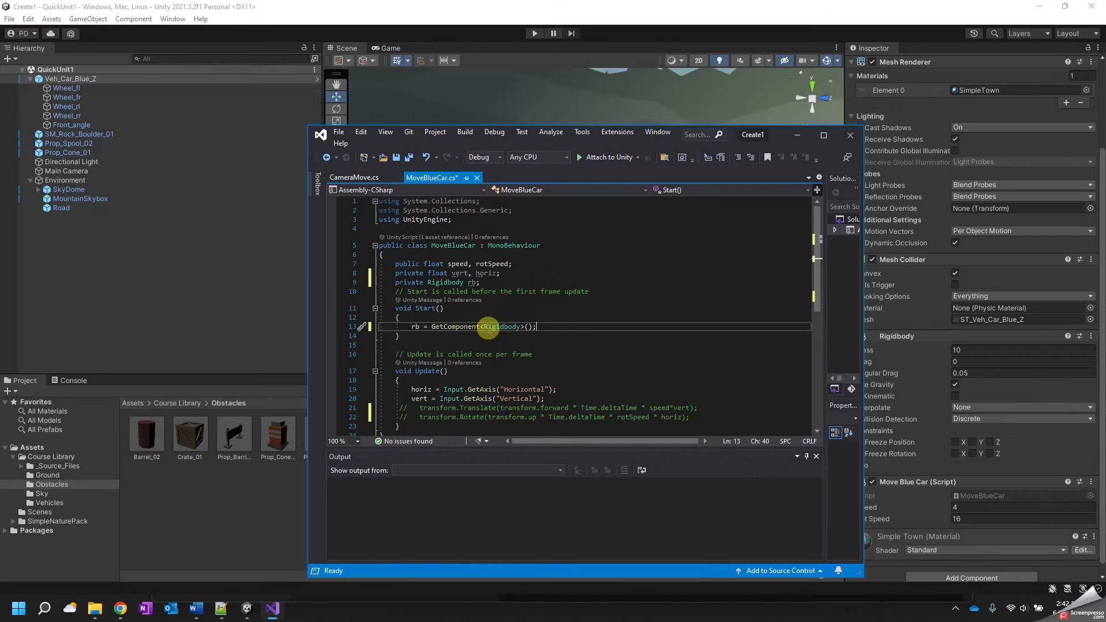
# Review the rb declaration and GetComponent call, check the Rigidbody component on Veh_Car_Blue_Z in Unity, and return to Visual Studio.
pyautogui.moveTo(481, 282); pyautogui.dragTo(395, 283)
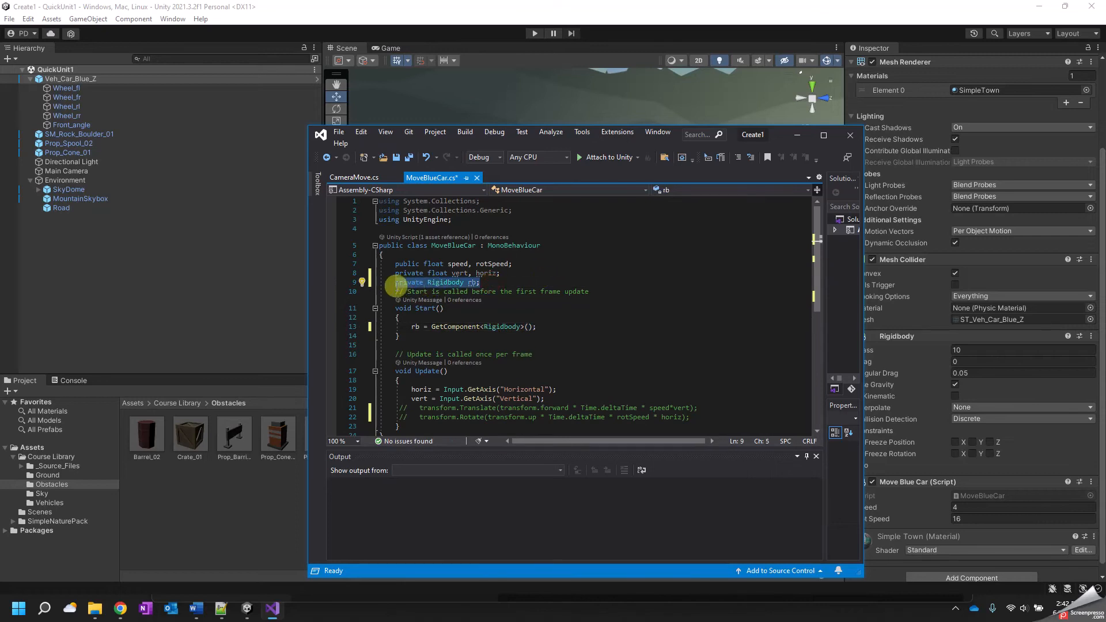
pyautogui.click(444, 327)
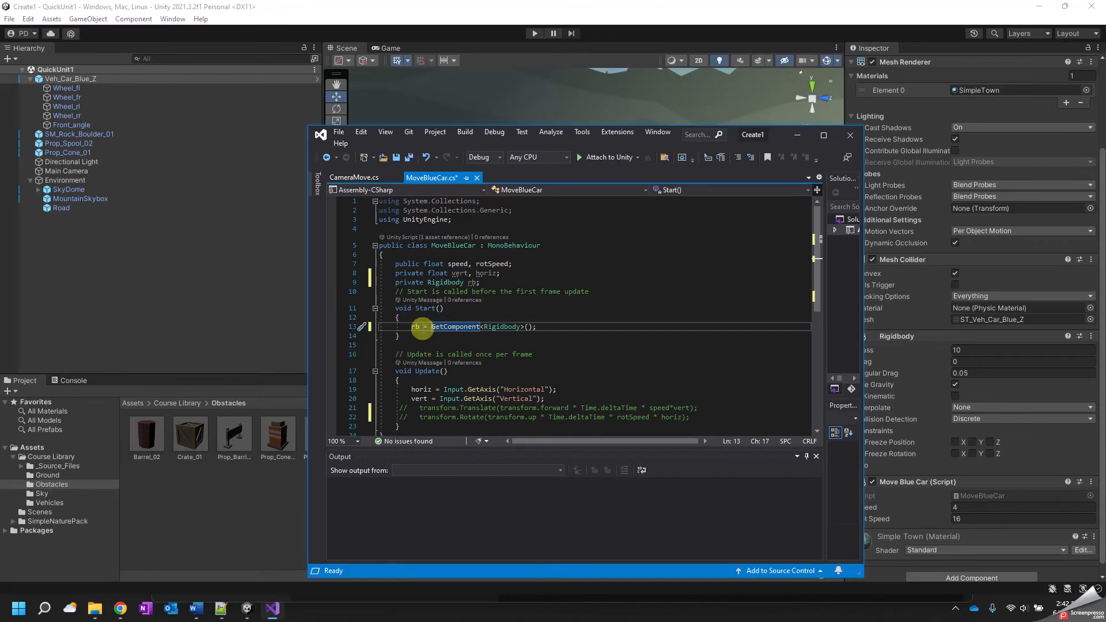
pyautogui.moveTo(431, 325); pyautogui.dragTo(481, 326)
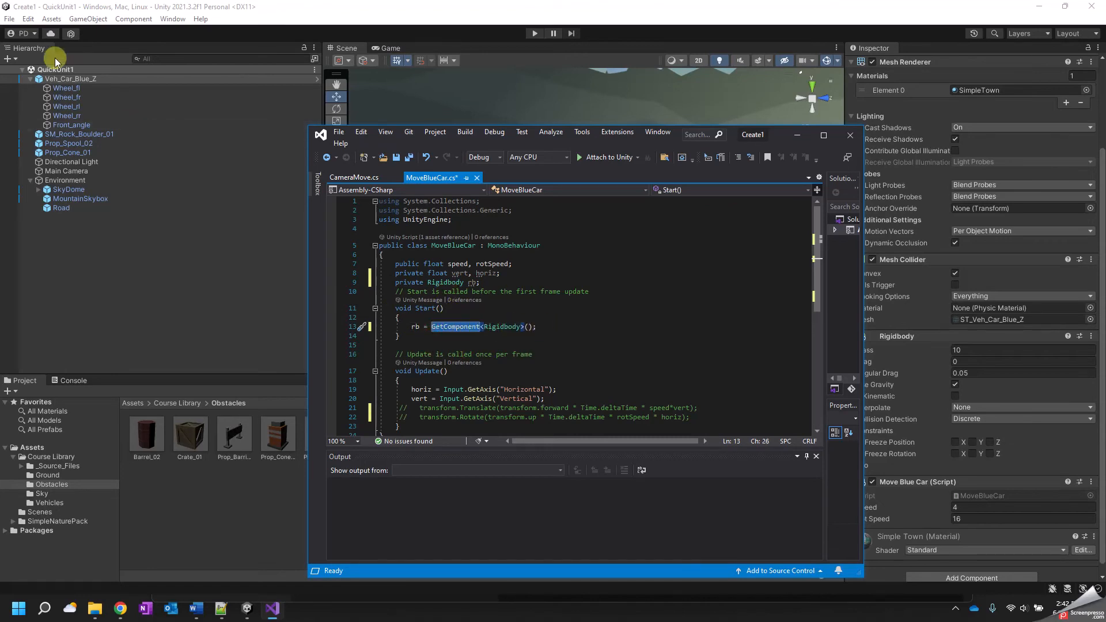
pyautogui.click(63, 83)
pyautogui.scroll(-1, 999, 374)
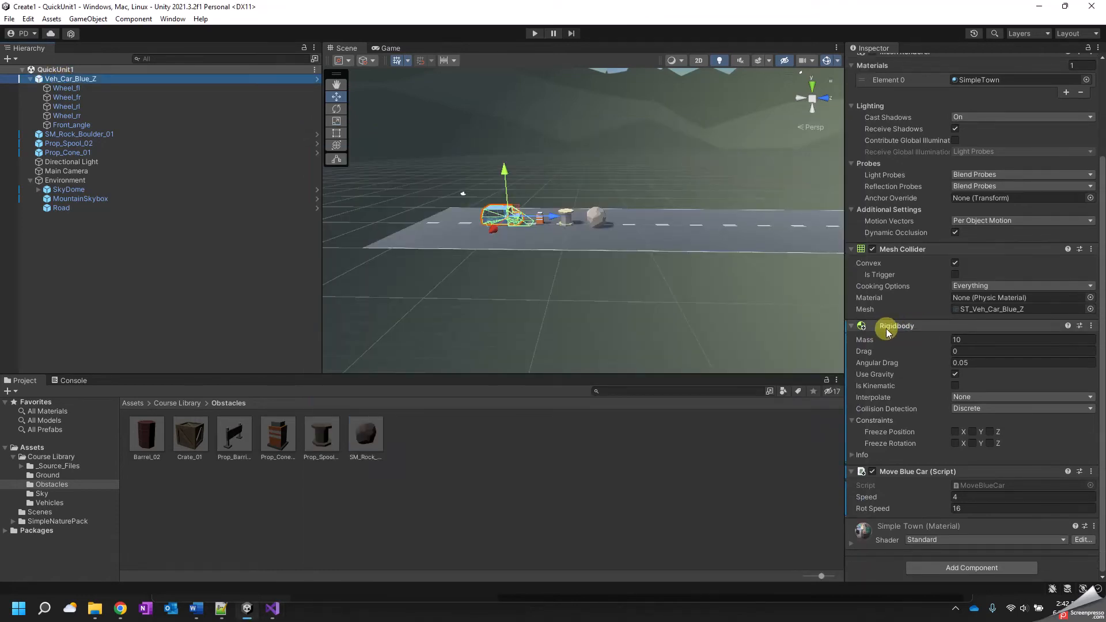
pyautogui.click(272, 608)
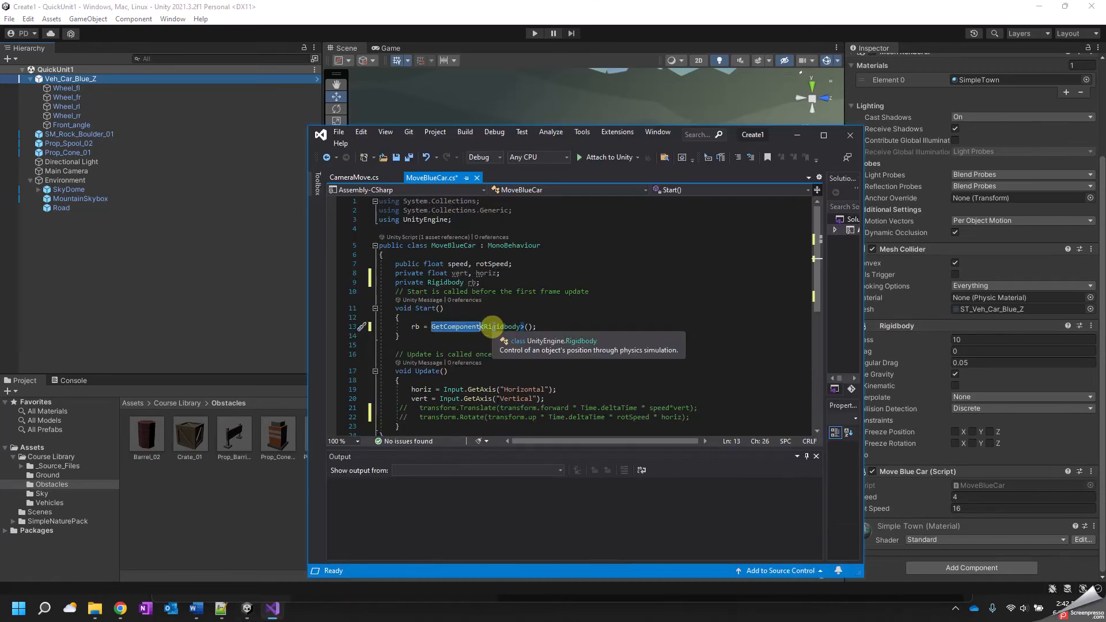
# Below the commented-out lines in Update, browse the members of rb and insert rb.AddForce on a new line.
pyautogui.click(610, 344)
pyautogui.scroll(-2, 610, 344)
pyautogui.click(724, 362)
pyautogui.press('Return')
pyautogui.write('rb.')
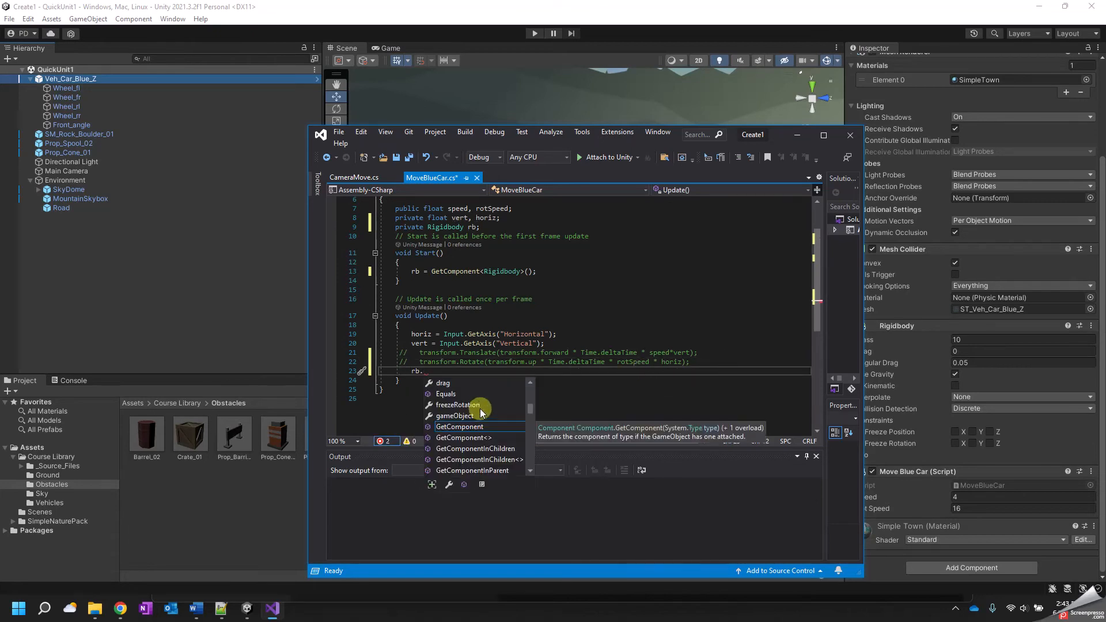
pyautogui.scroll(-3, 481, 413)
pyautogui.scroll(-7, 484, 418)
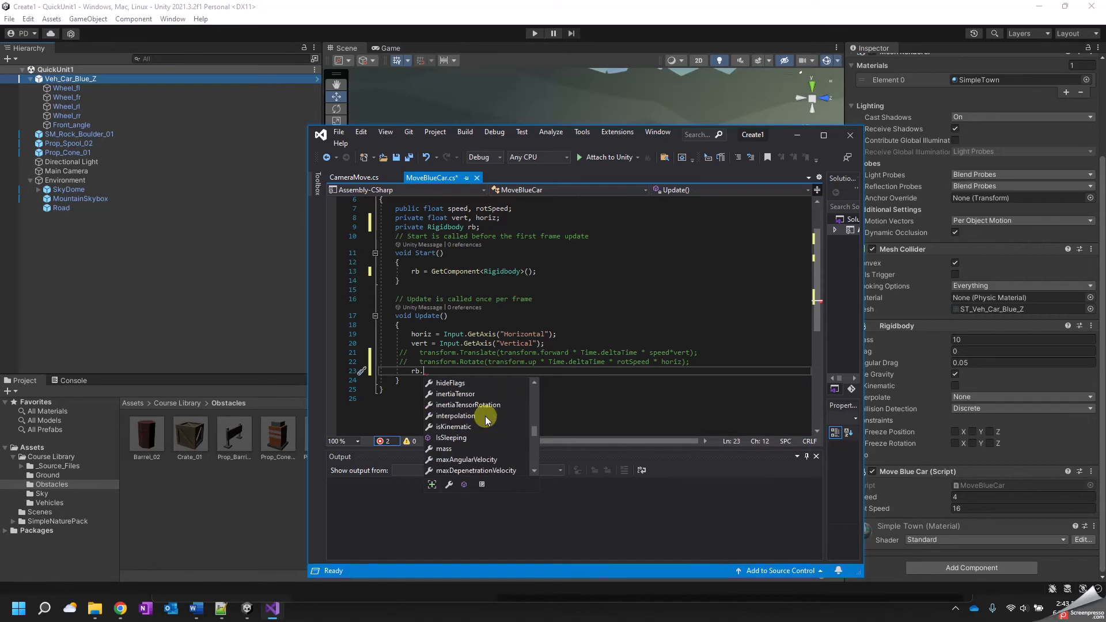
pyautogui.scroll(-2, 487, 419)
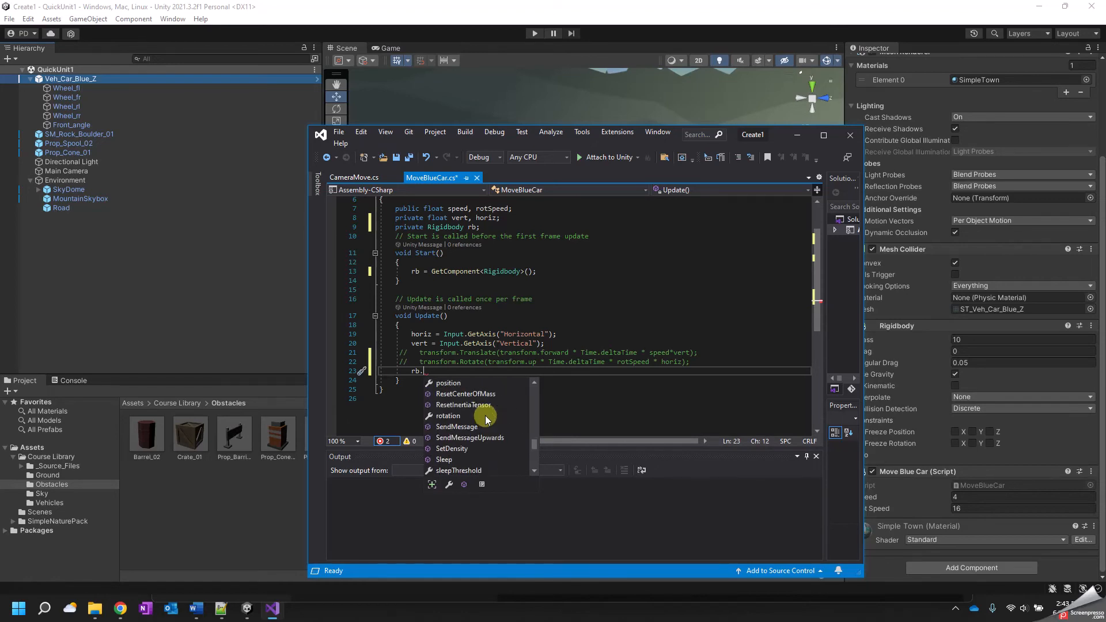
pyautogui.scroll(2, 487, 419)
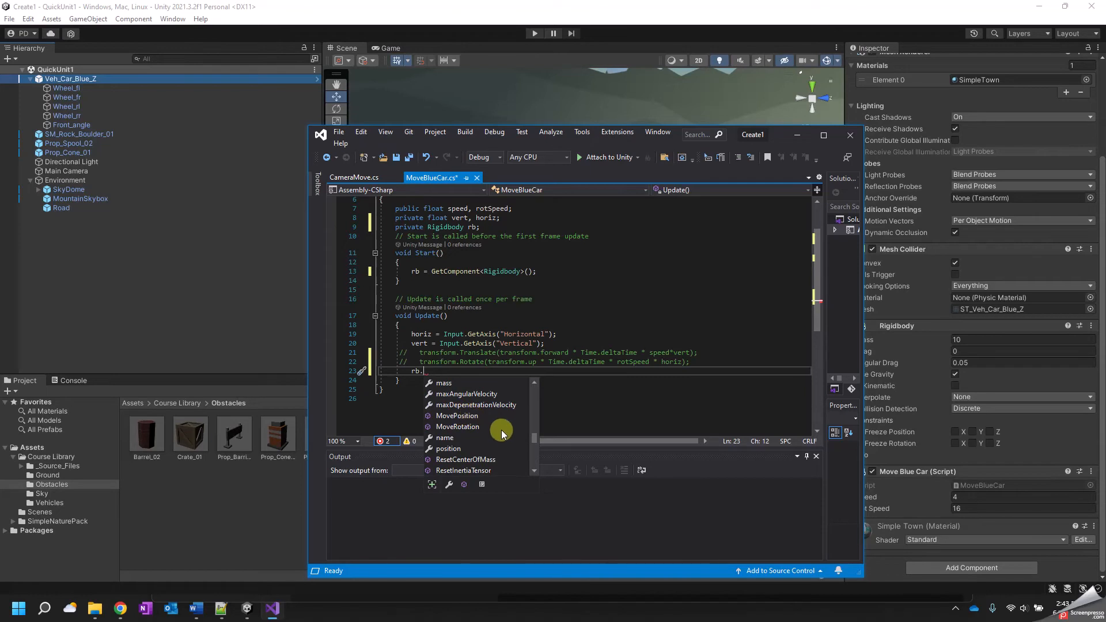
pyautogui.moveTo(533, 439); pyautogui.dragTo(528, 382)
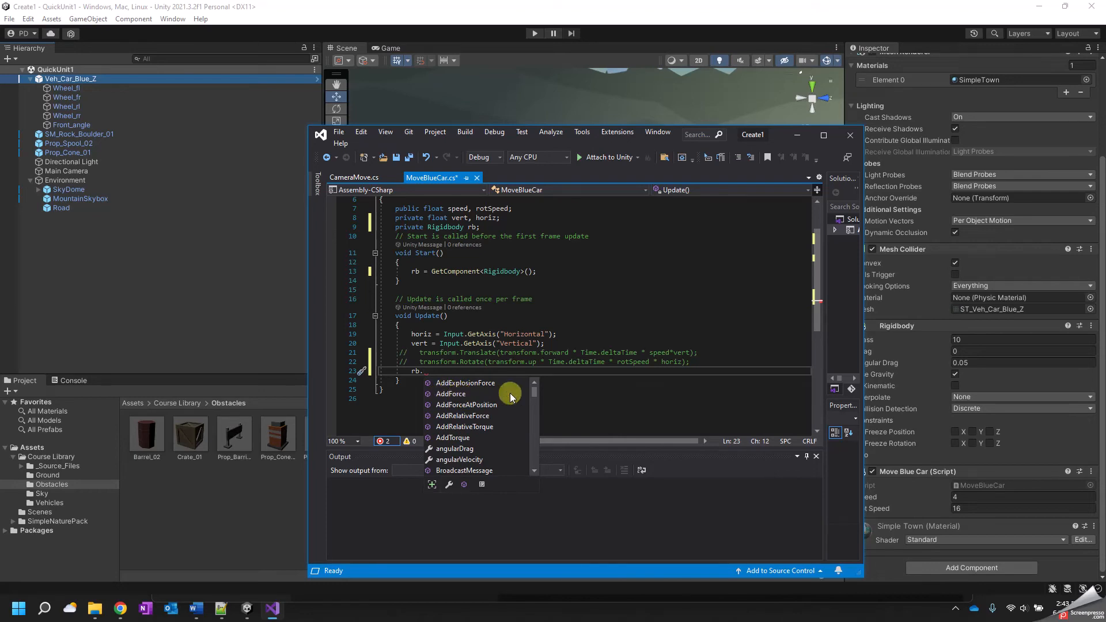
pyautogui.doubleClick(468, 393)
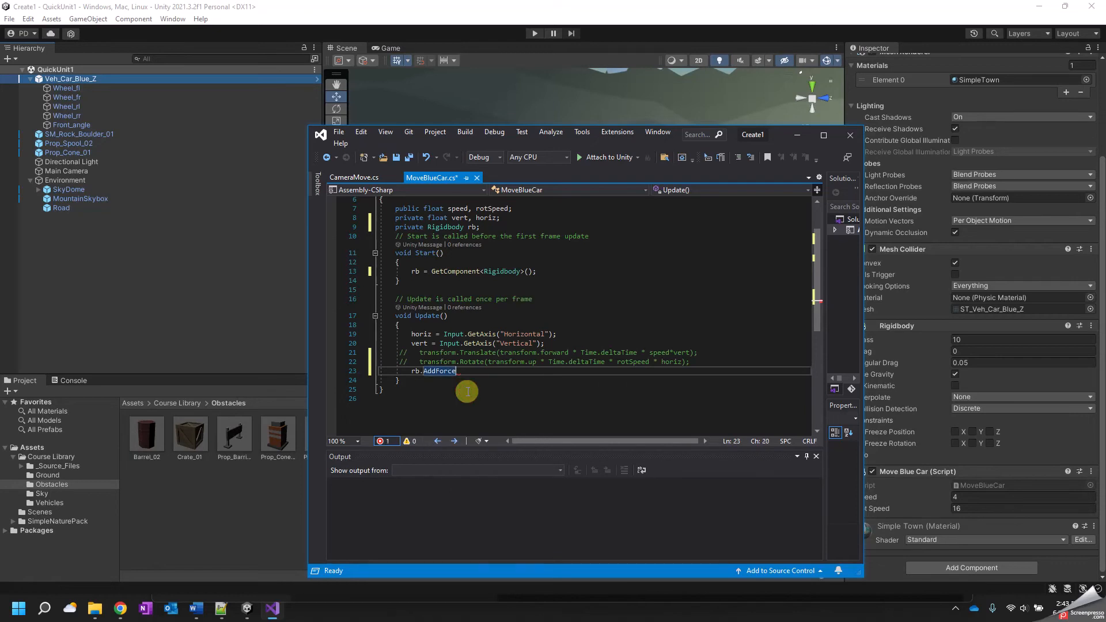
# Give AddForce the force argument "transform.forward * Time.deltaTime * speed * vert", modelled on the commented-out Translate line.
pyautogui.moveTo(500, 352); pyautogui.dragTo(685, 355)
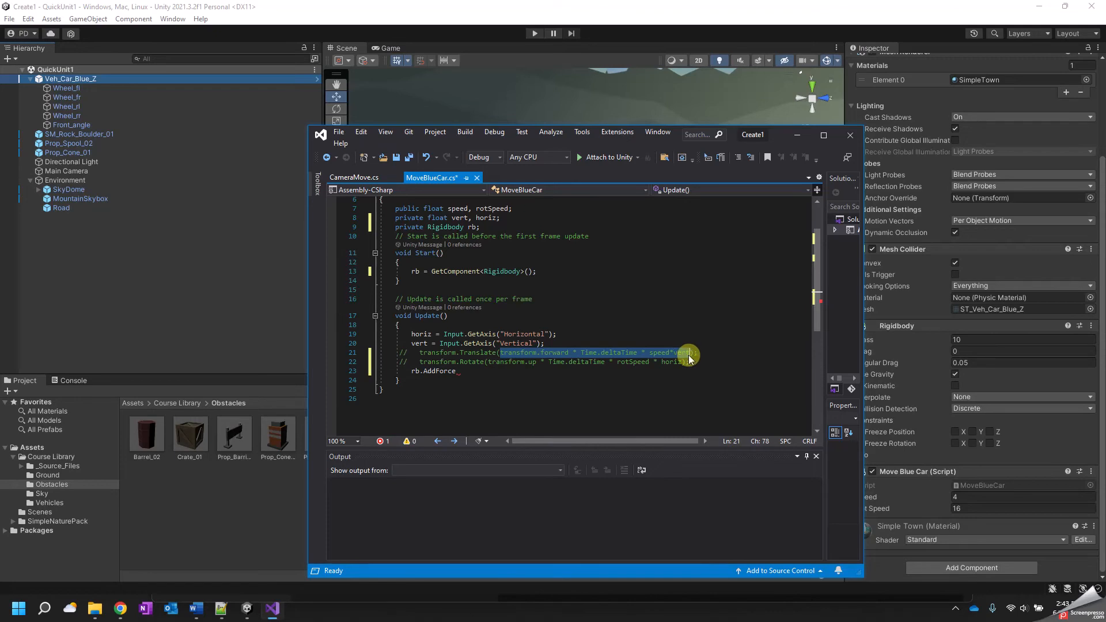
pyautogui.click(469, 370)
pyautogui.write('(')
pyautogui.write('transform.forward * Time.deltaTime * speed * vert')
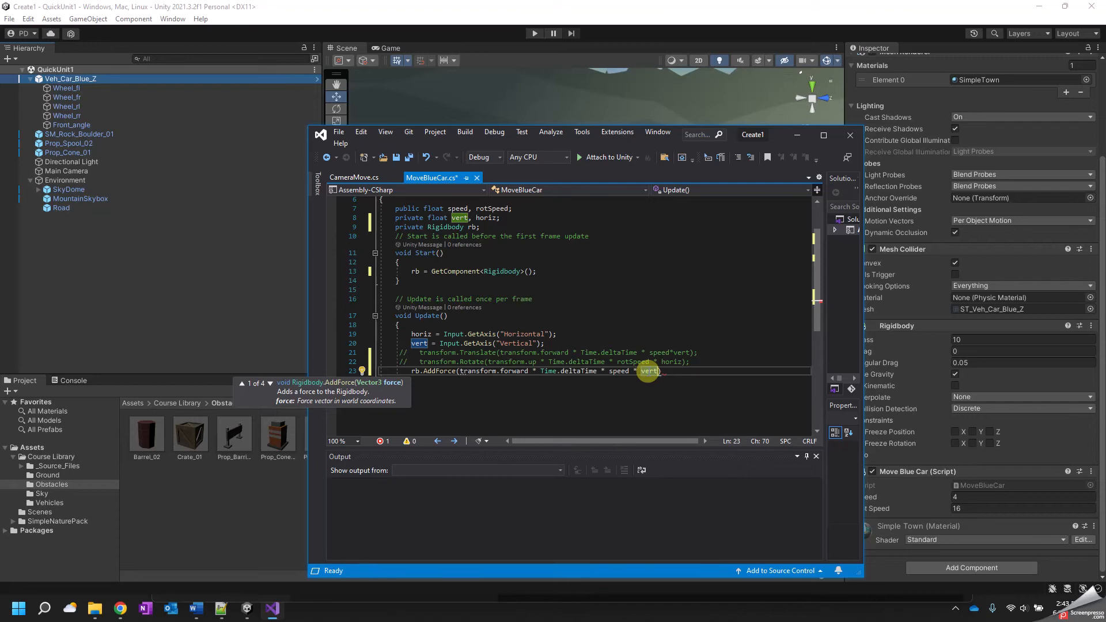
# Compare the ForceMode options, add ForceMode.Force as the second AddForce argument, and complete the statement with a semicolon.
pyautogui.write(',')
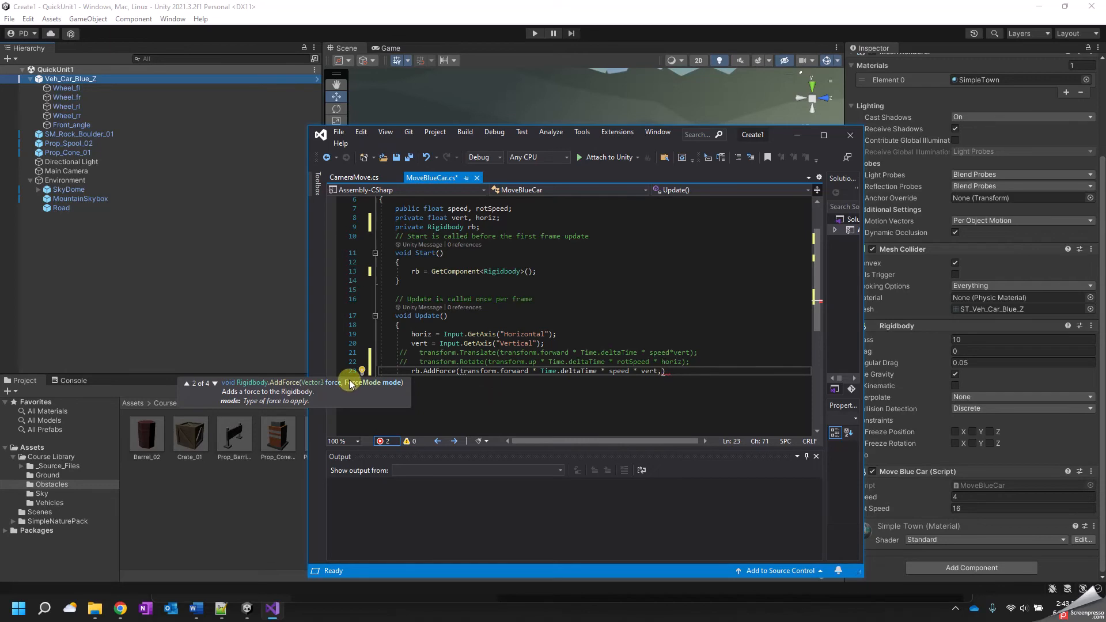
pyautogui.write('Fo')
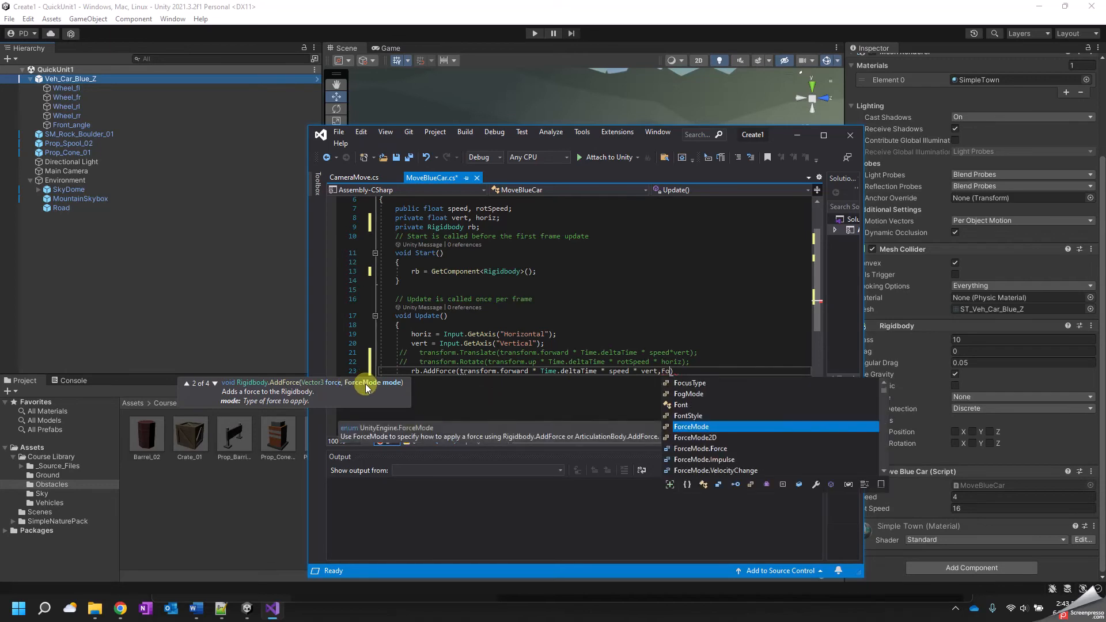
pyautogui.press('Tab')
pyautogui.write('.')
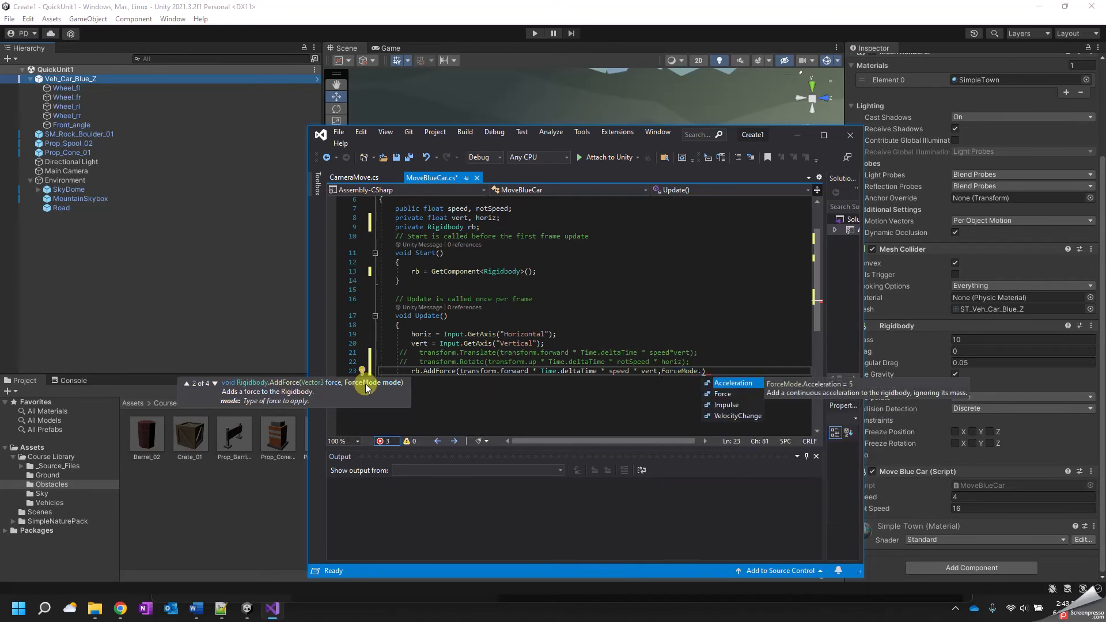
pyautogui.click(731, 396)
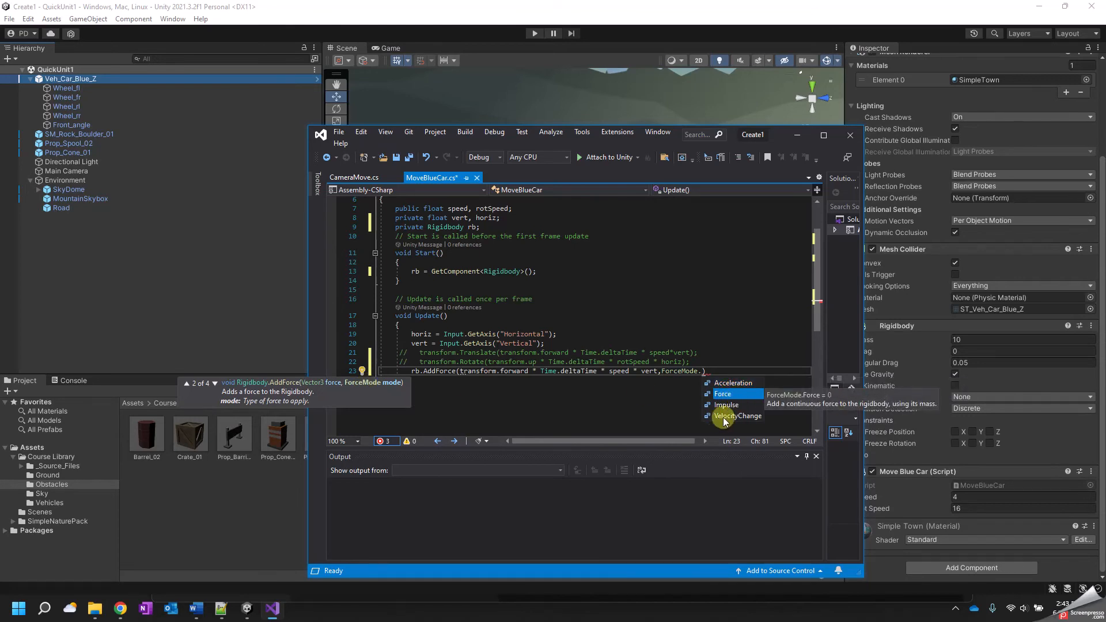
pyautogui.click(733, 416)
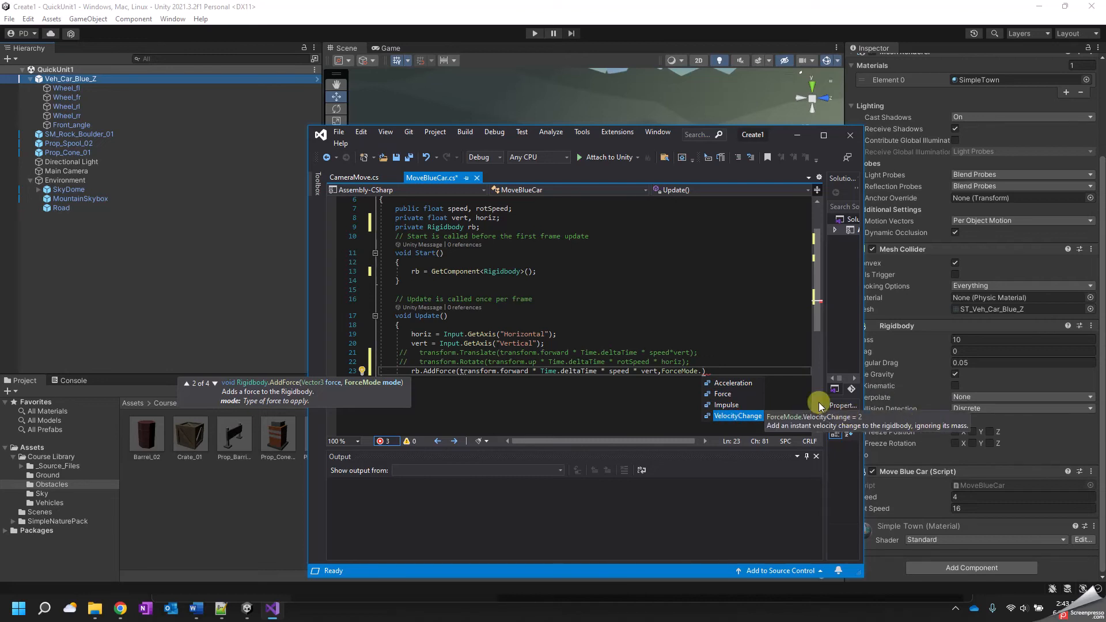
pyautogui.click(727, 394)
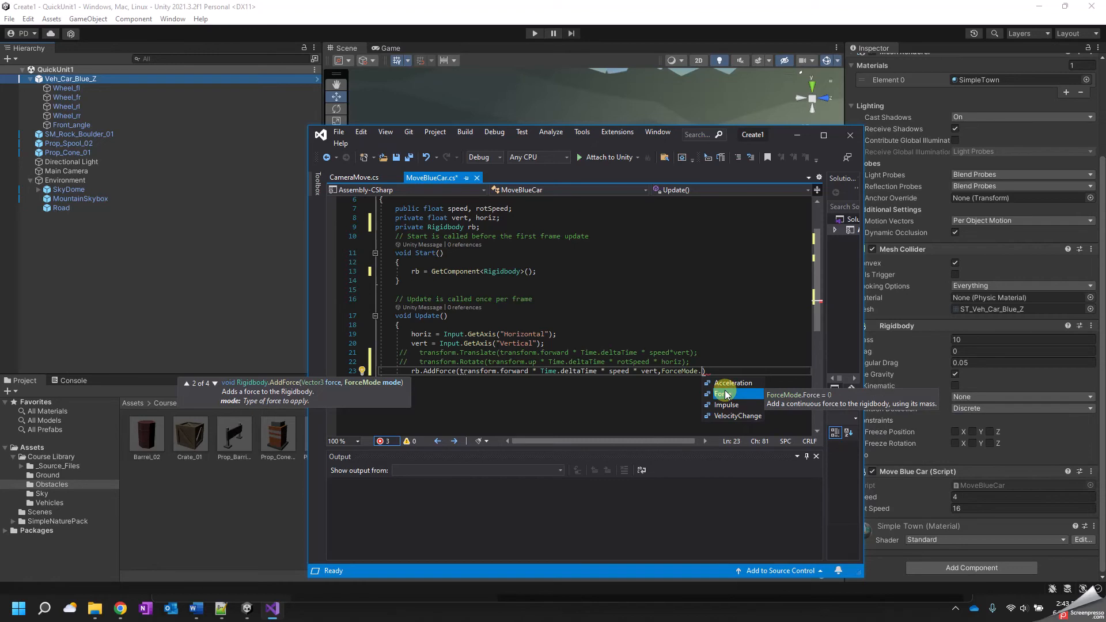
pyautogui.write(')')
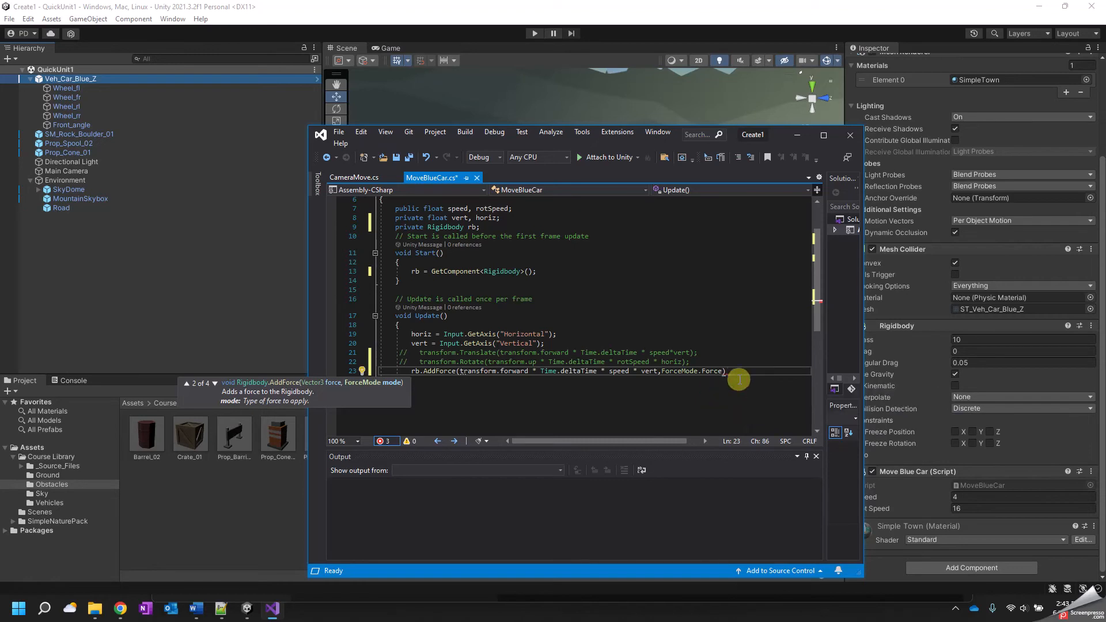
pyautogui.write(';')
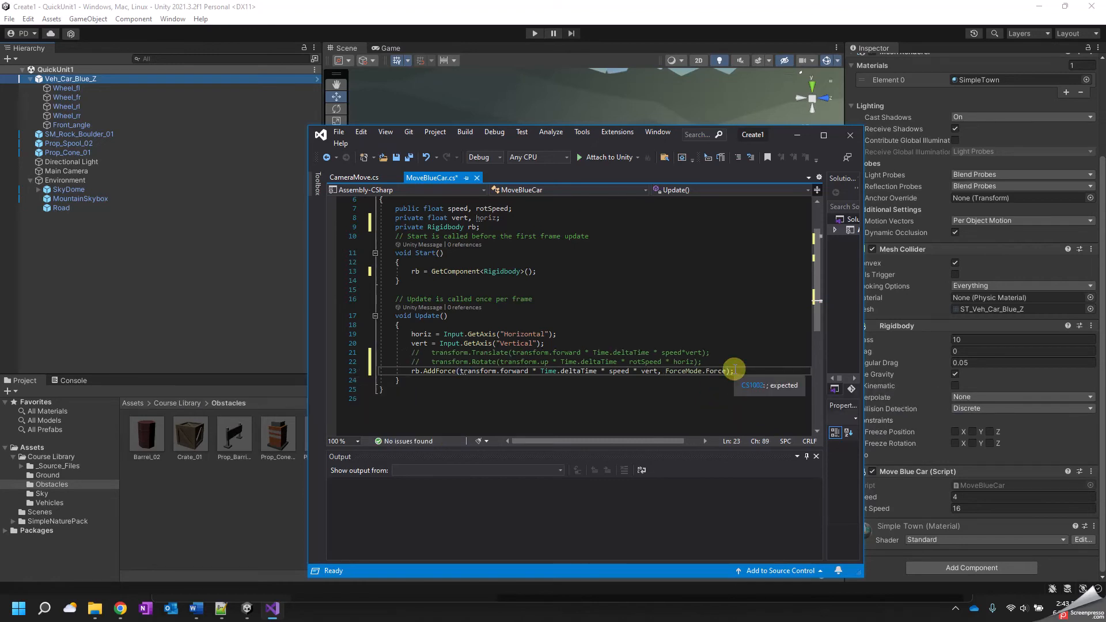
# Below the AddForce line, add an rb.AddTorque call with the argument "transform.up * Time.deltaTime * rotSpeed * horiz", taken from the commented-out Rotate line.
pyautogui.press('Return')
pyautogui.write('rb.A')
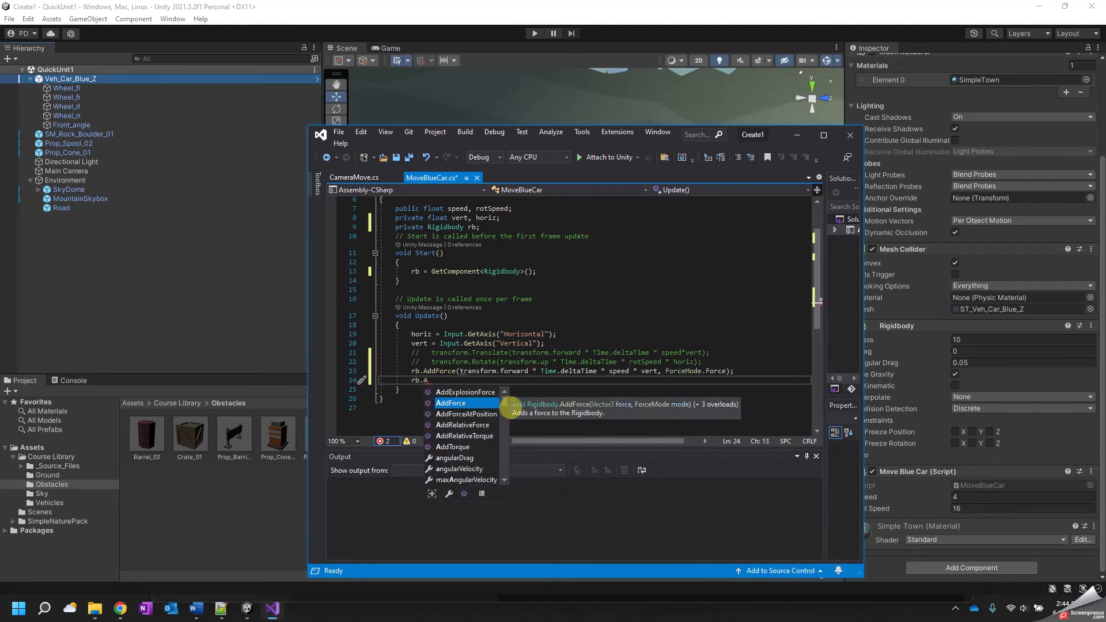
pyautogui.doubleClick(460, 448)
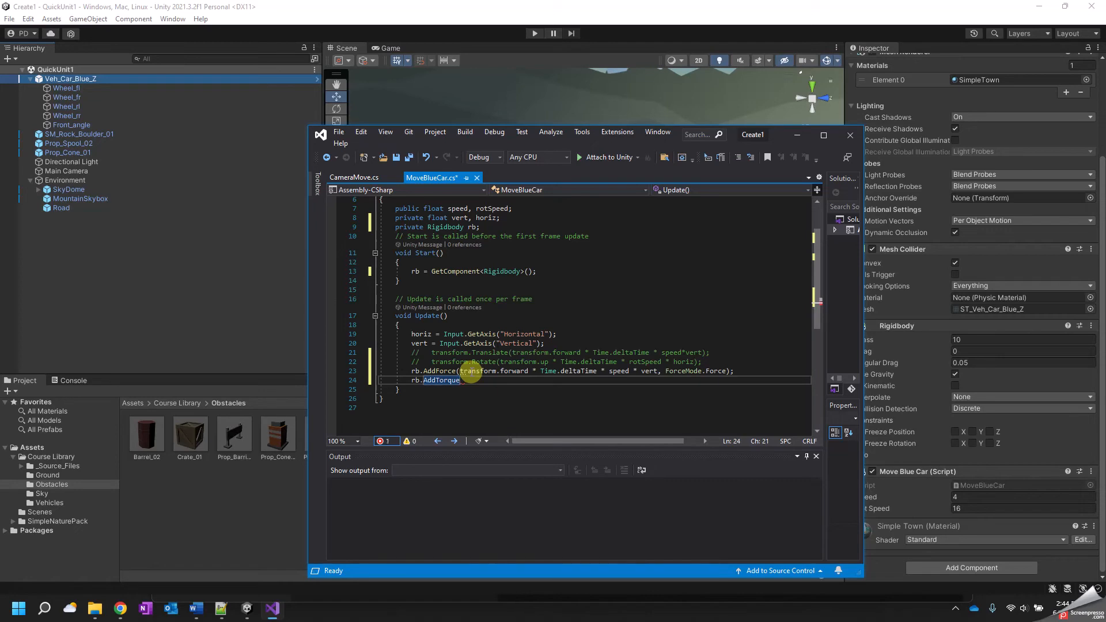
pyautogui.write('(')
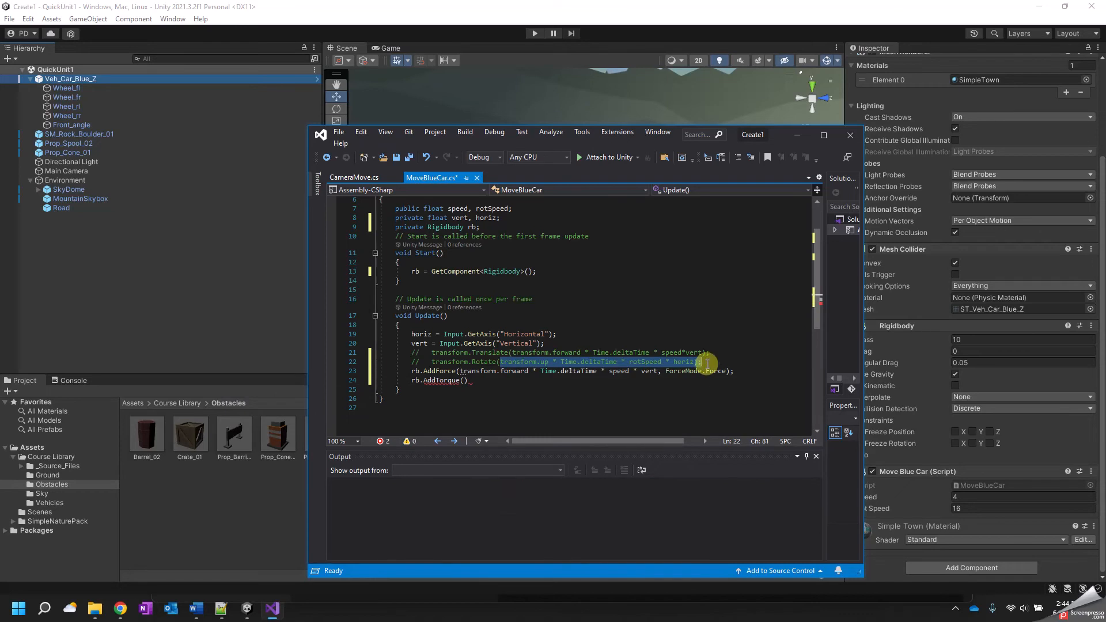
pyautogui.click(463, 380)
pyautogui.write('transform.up * Time.deltaTime * rotSpeed * horiz);')
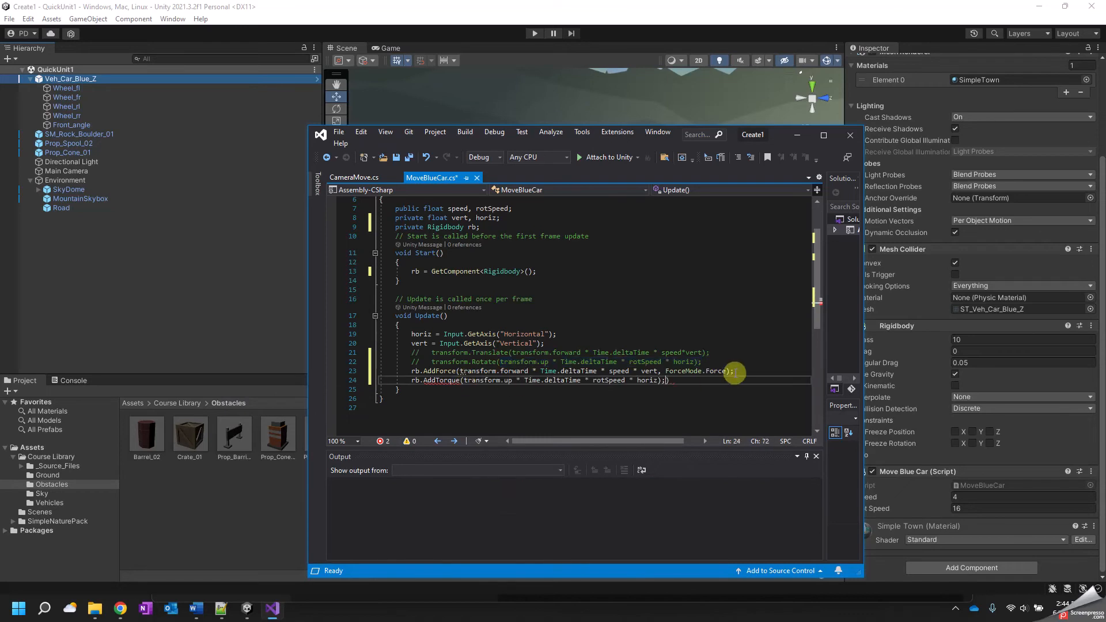
# Add ForceMode.Force as the second AddTorque argument, end the statement with a semicolon, and save the MoveBlueCar script.
pyautogui.moveTo(729, 371); pyautogui.dragTo(670, 380)
pyautogui.hotkey('ctrl', 'c')
pyautogui.hotkey('ctrl', 'v')
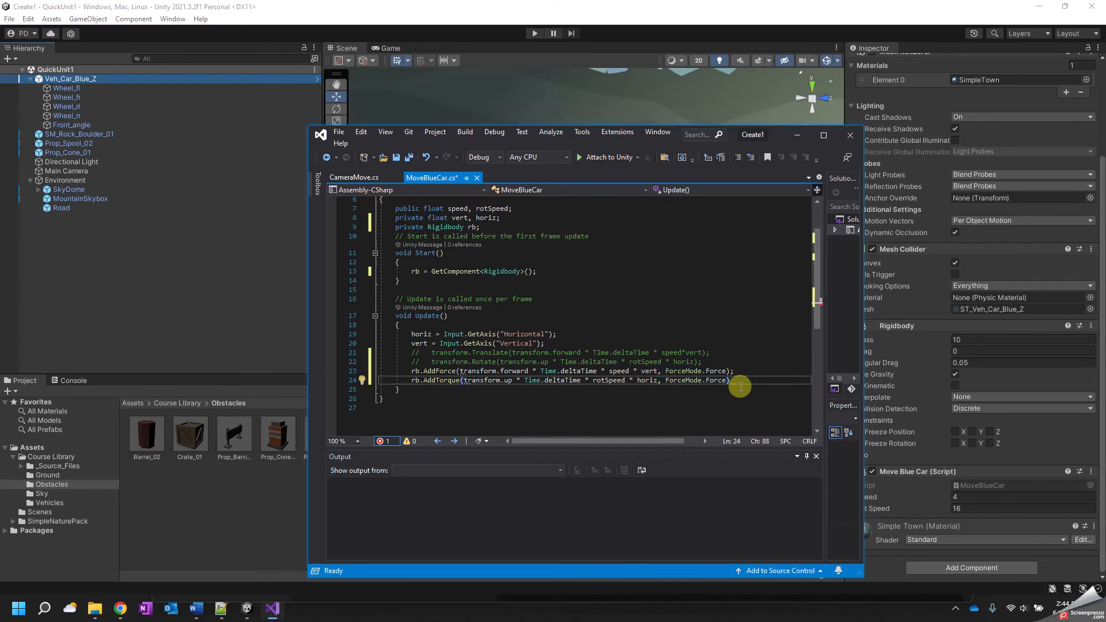
pyautogui.write(';')
pyautogui.hotkey('ctrl', 's')
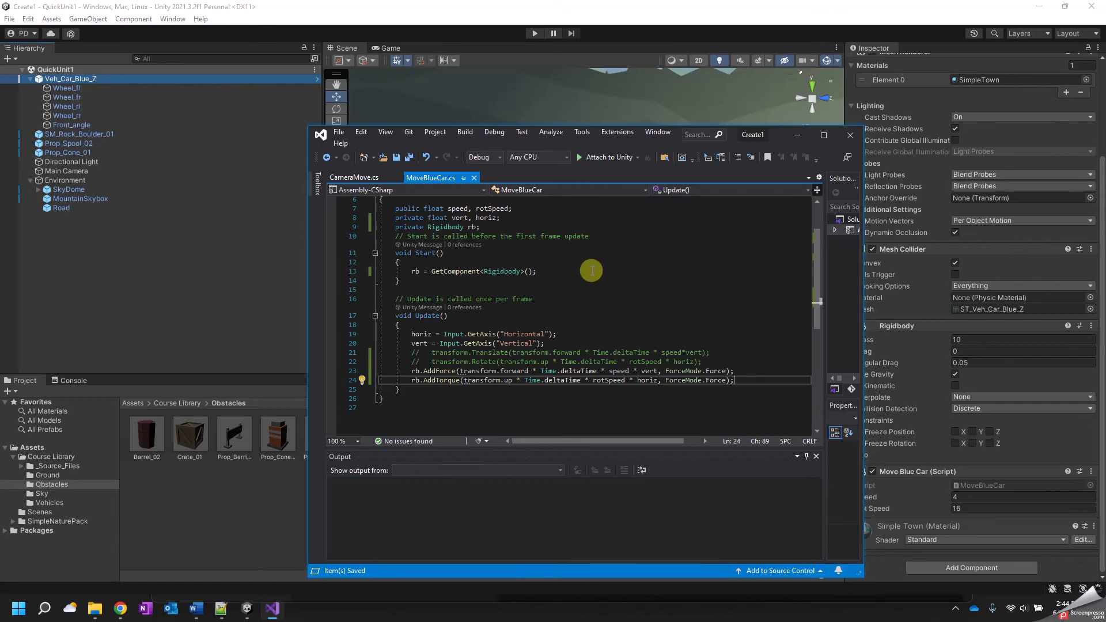
# Run the game in Unity and try driving the car with the Move Blue Car Speed raised to 400 and 4000.
pyautogui.click(536, 34)
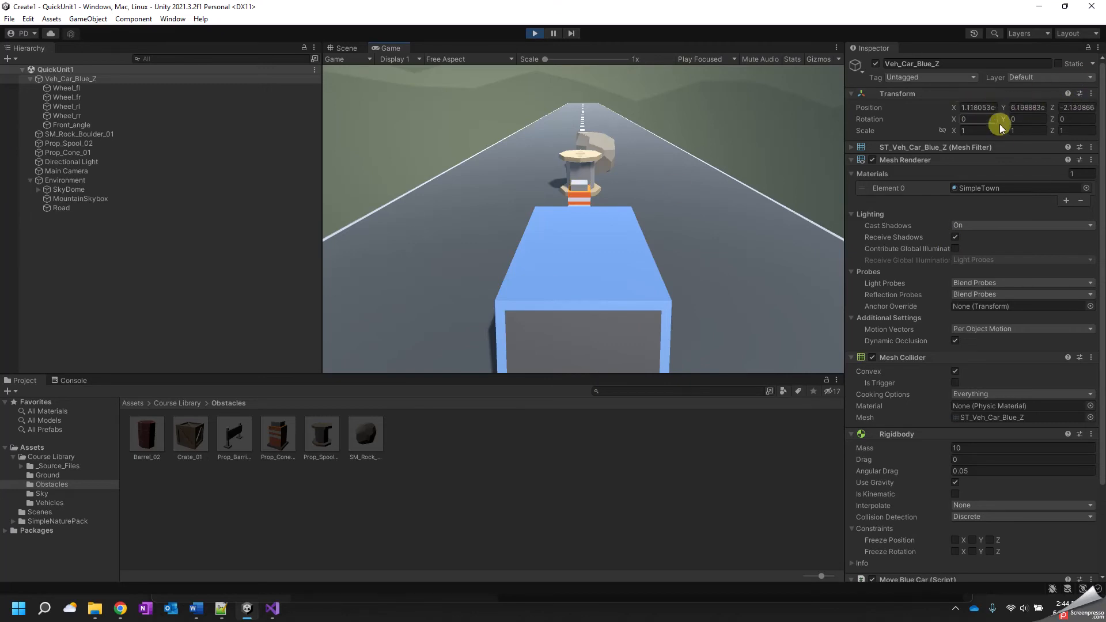
pyautogui.scroll(-4, 1028, 392)
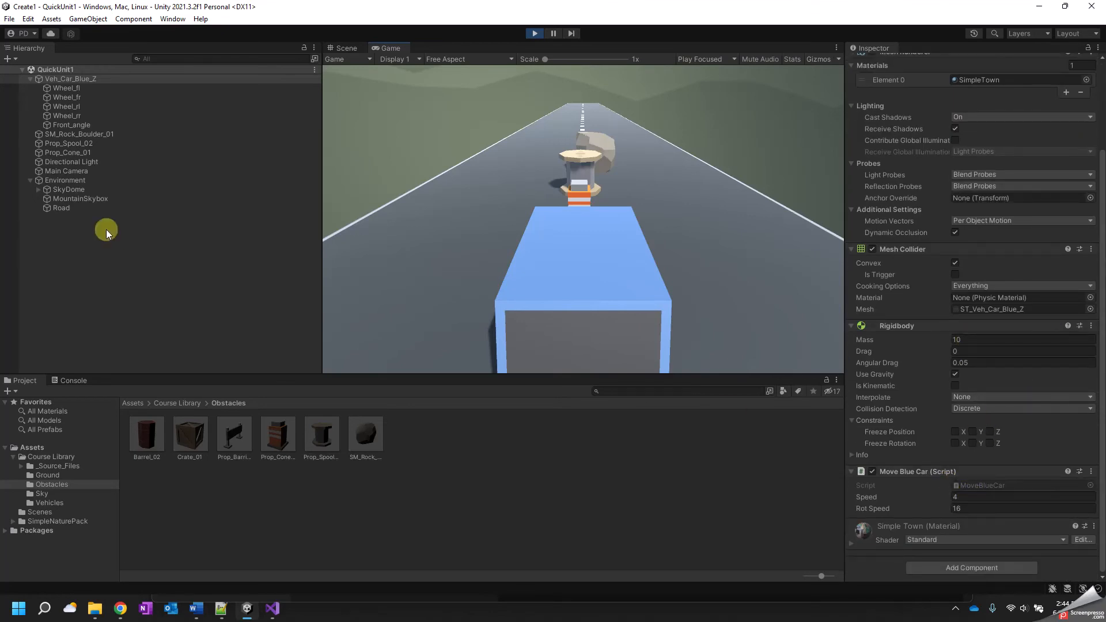
pyautogui.click(981, 497)
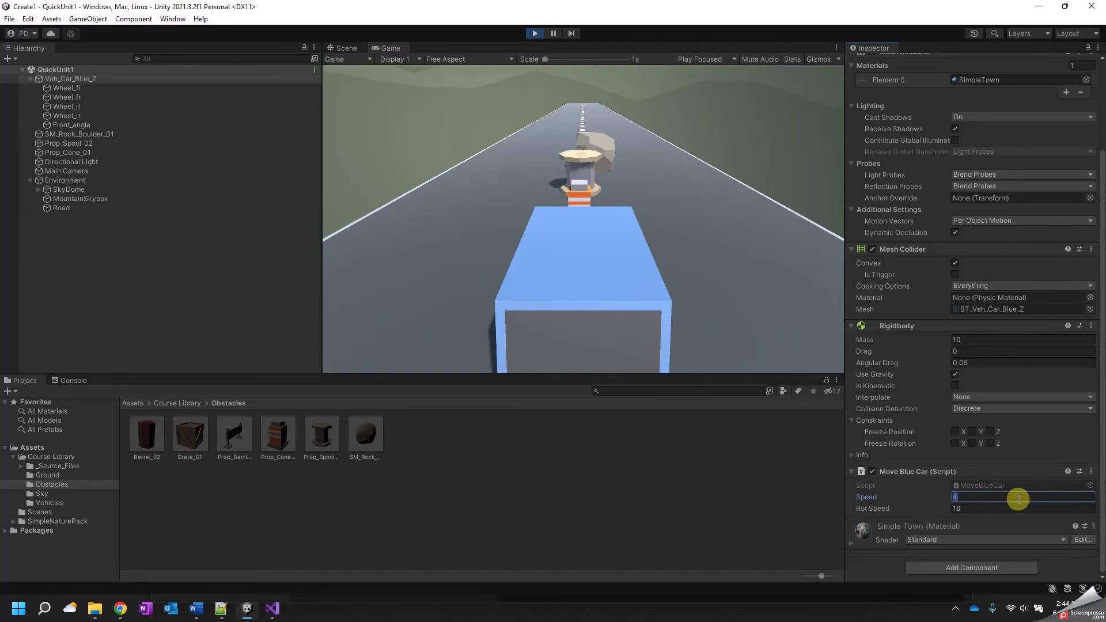
pyautogui.click(710, 287)
pyautogui.scroll(3, 987, 281)
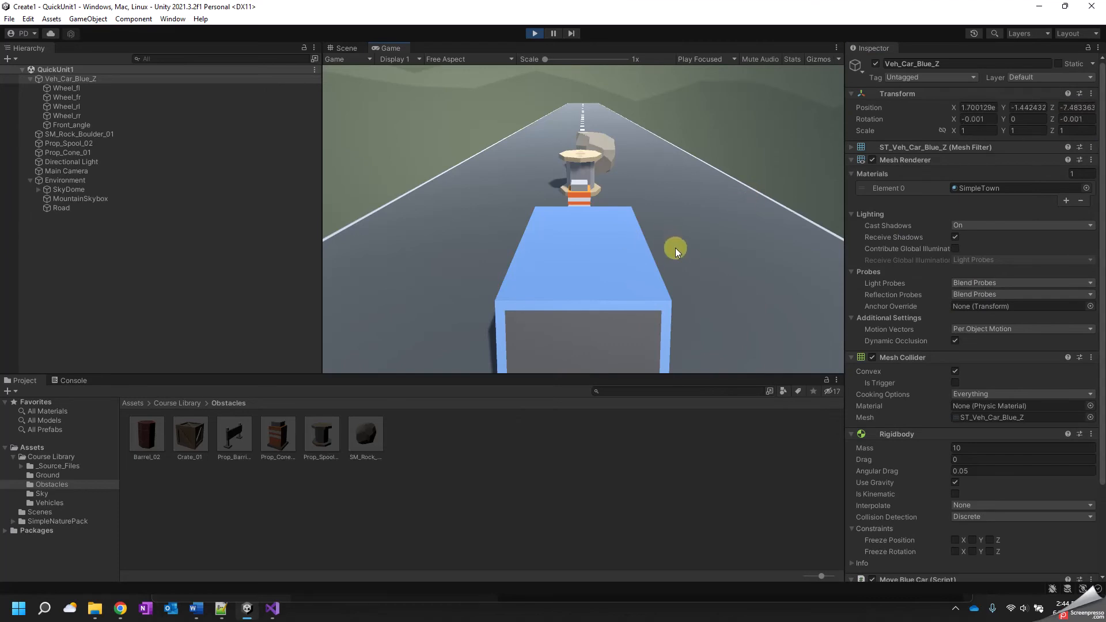
pyautogui.scroll(-3, 963, 492)
pyautogui.click(971, 495)
pyautogui.click(977, 496)
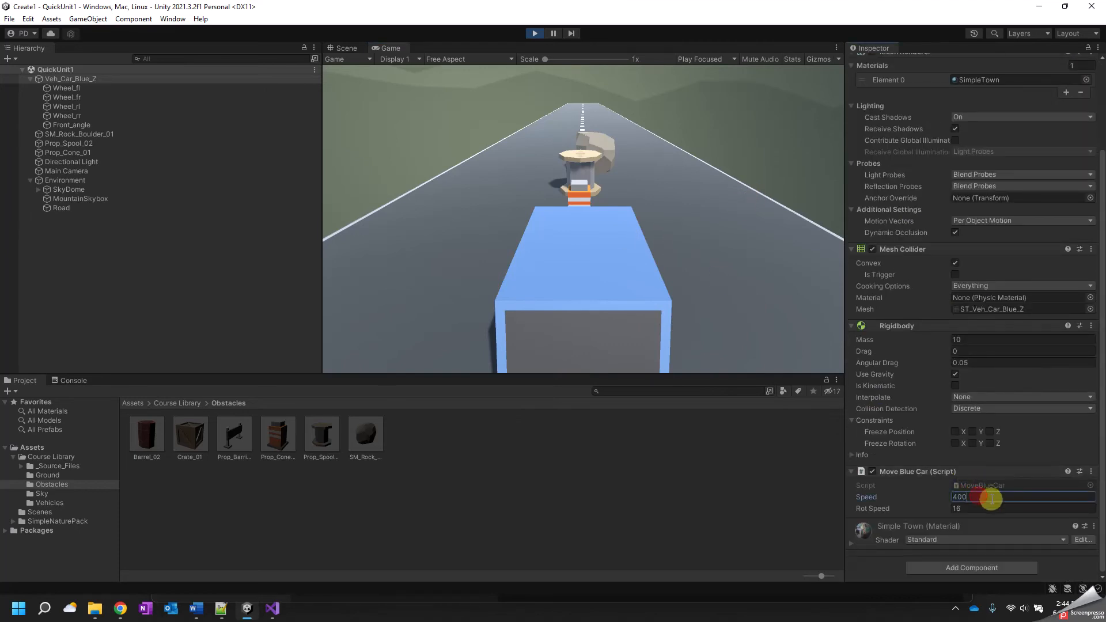
pyautogui.write('0')
pyautogui.click(710, 230)
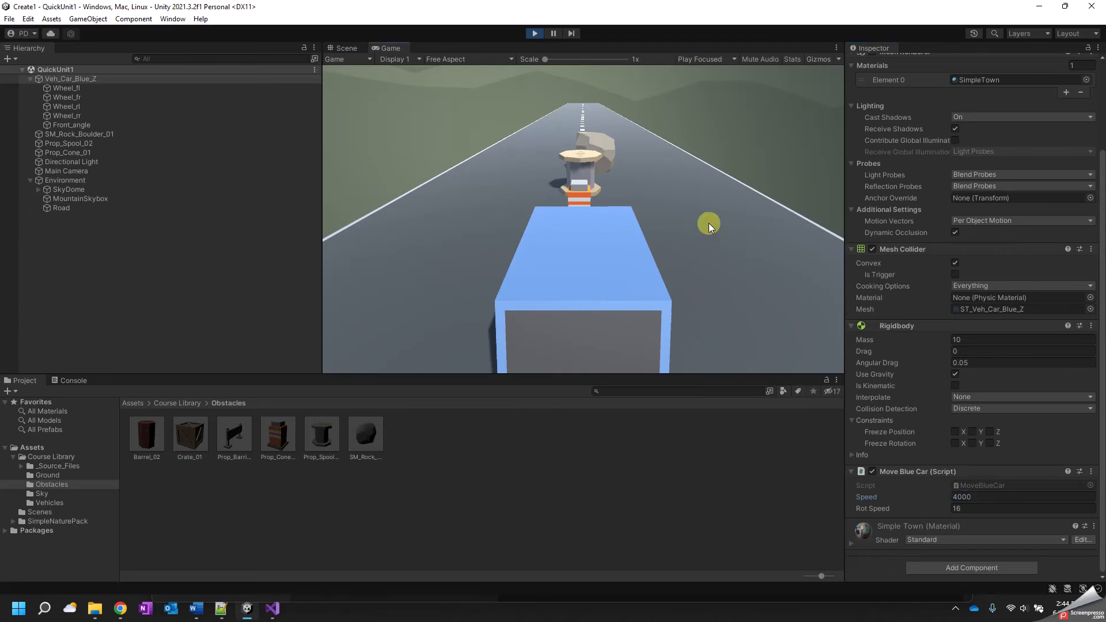
pyautogui.scroll(3, 979, 201)
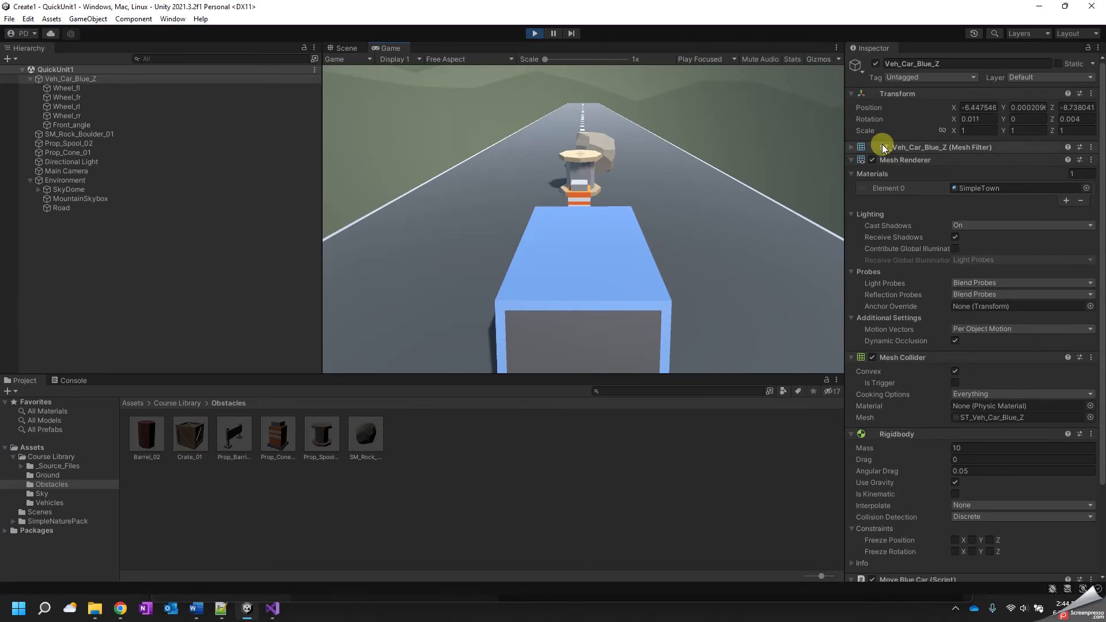
# Try driving the car with Speed raised to 40000 and 400000 in the running game, and stop play mode.
pyautogui.scroll(-3, 973, 420)
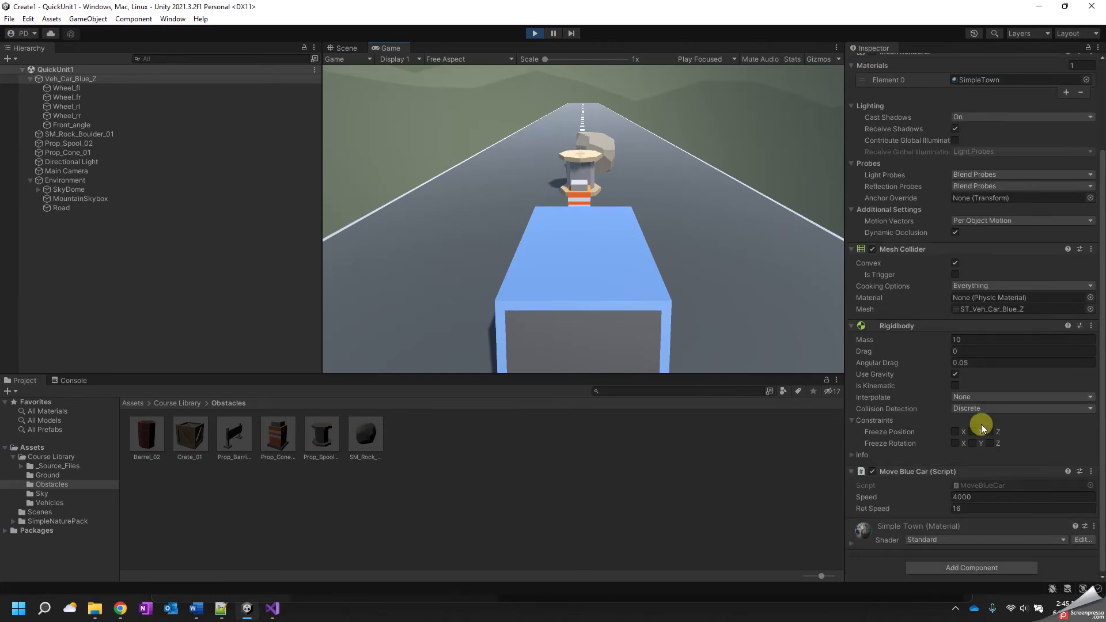
pyautogui.click(987, 495)
pyautogui.click(994, 496)
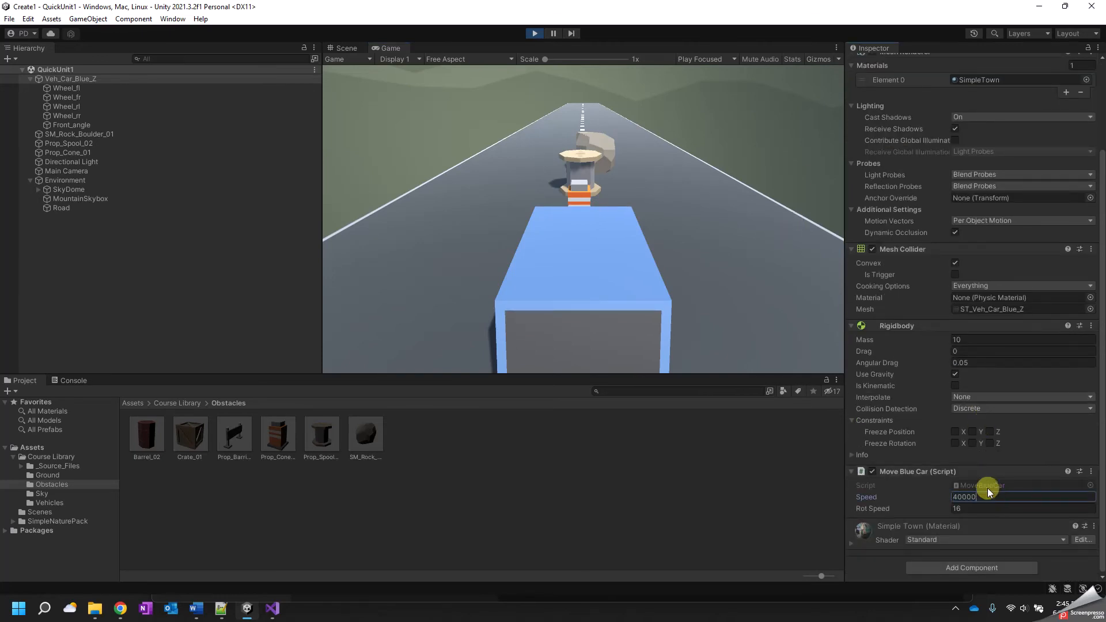
pyautogui.click(700, 277)
pyautogui.click(1000, 497)
pyautogui.click(1005, 497)
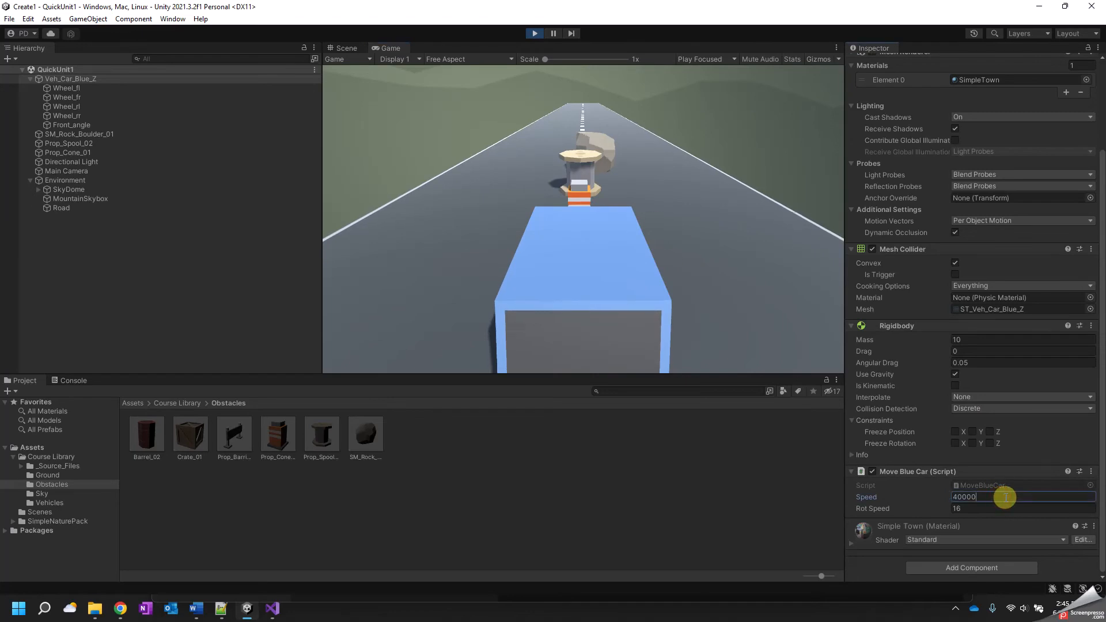
pyautogui.click(763, 266)
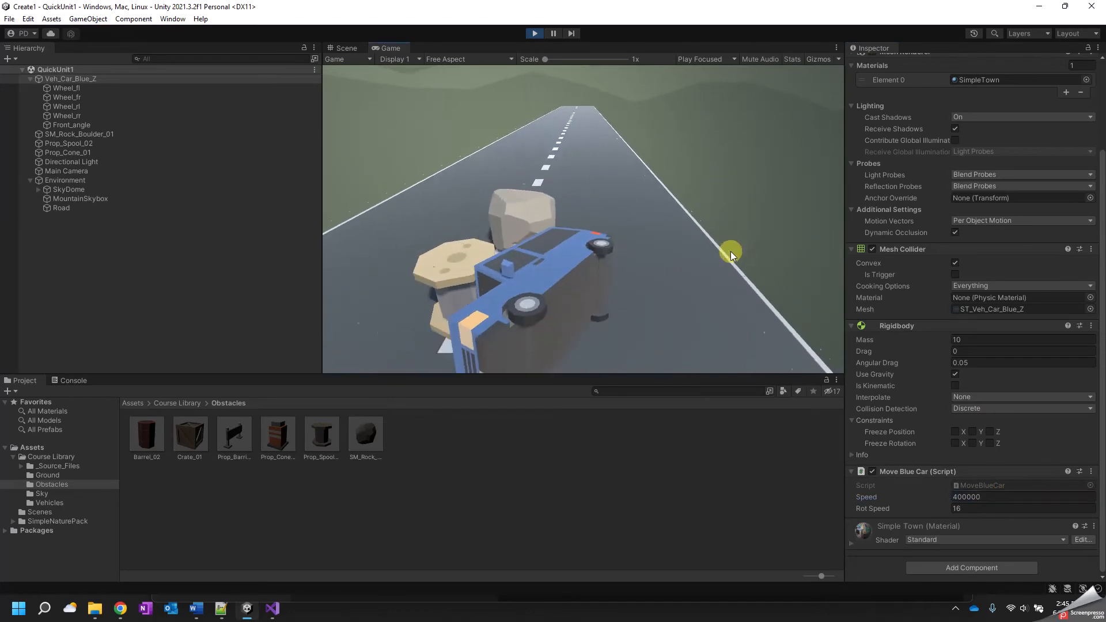
pyautogui.click(531, 34)
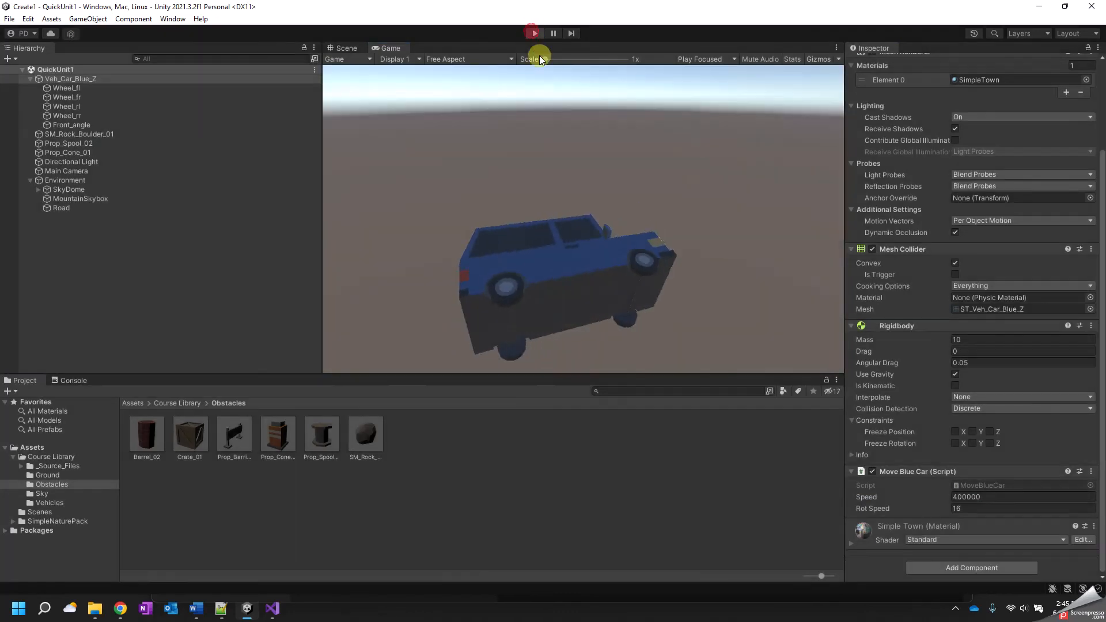
# Set the Move Blue Car Speed to 10000 outside play mode, test-drive the car, and stop the game.
pyautogui.moveTo(965, 507); pyautogui.dragTo(935, 506)
pyautogui.write('100000')
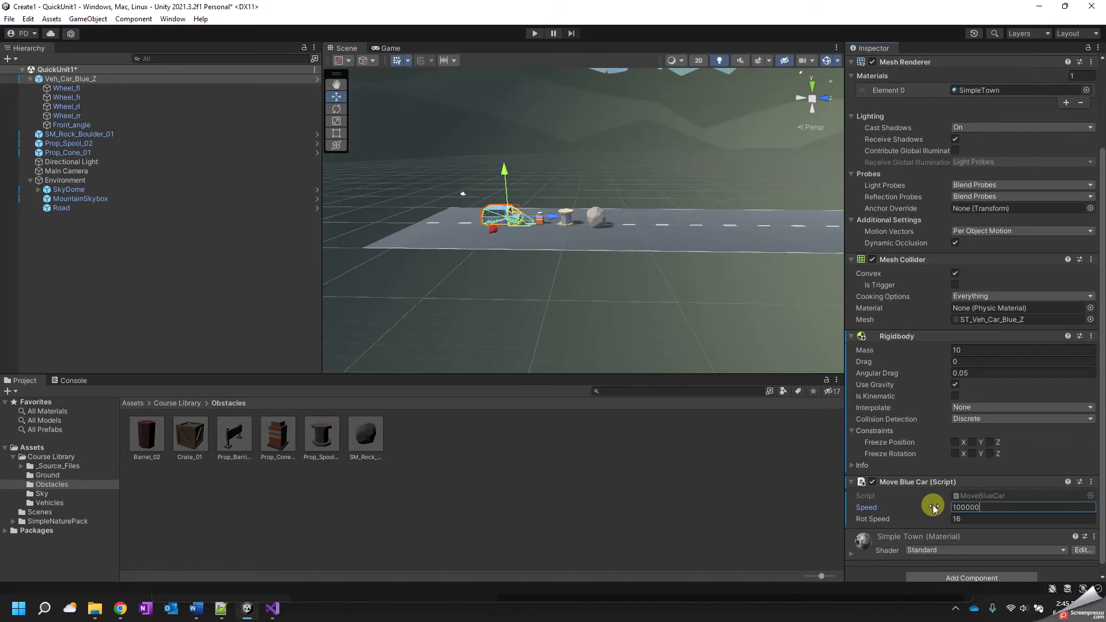
pyautogui.press('BackSpace')
pyautogui.click(540, 34)
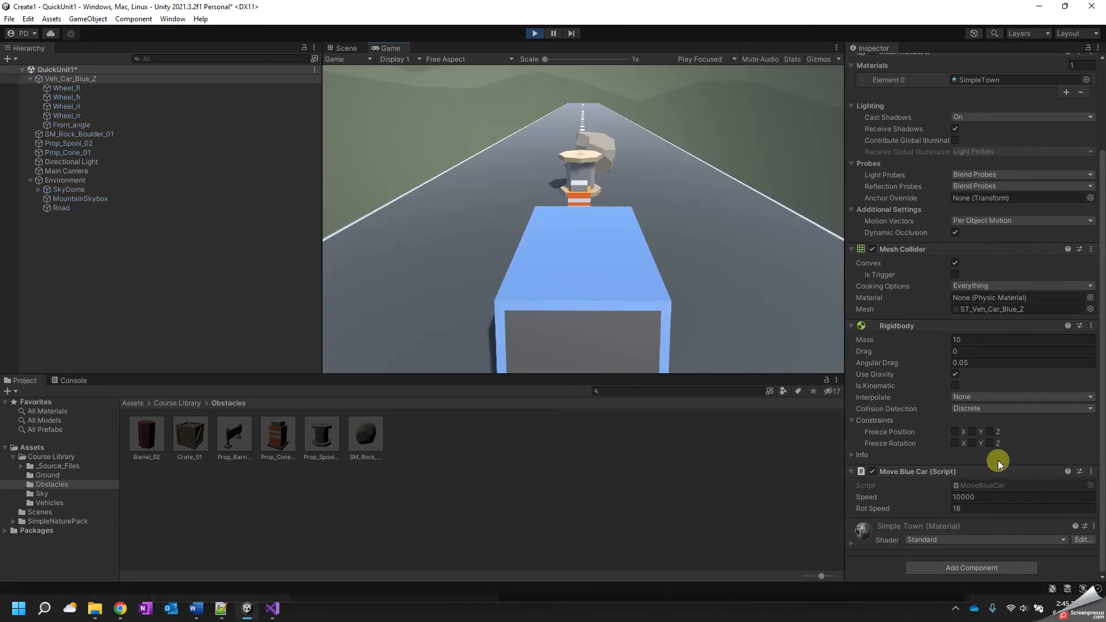
pyautogui.click(719, 293)
pyautogui.click(534, 33)
pyautogui.click(978, 507)
pyautogui.moveTo(989, 508); pyautogui.dragTo(957, 504)
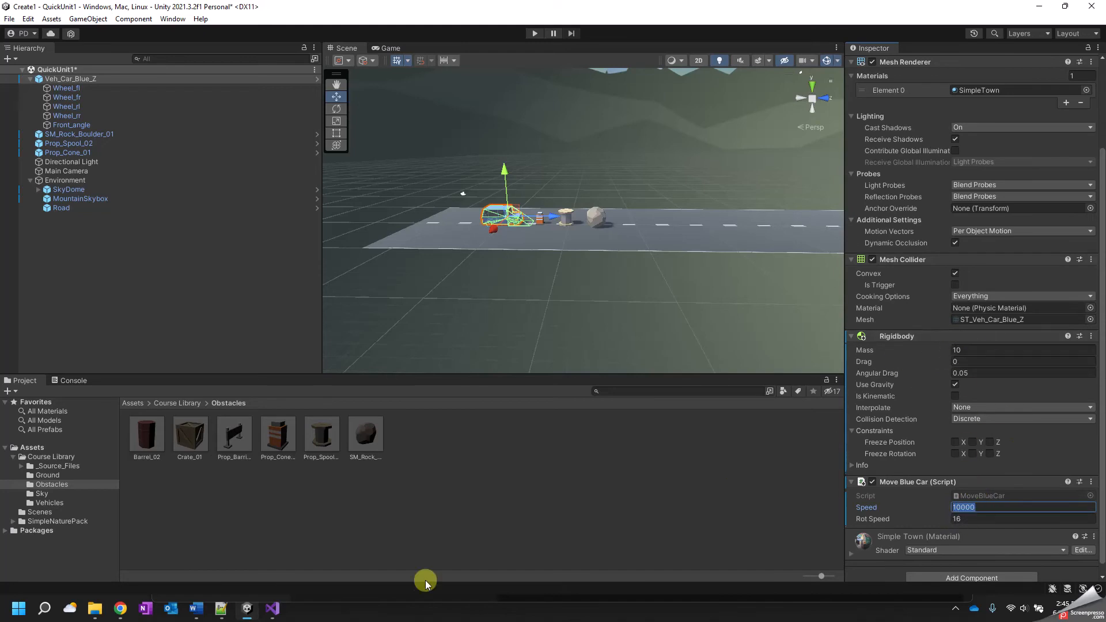
# Switch to Visual Studio, change the force mode of both AddForce and AddTorque to ForceMode.VelocityChange, and save the script.
pyautogui.click(275, 608)
pyautogui.click(276, 608)
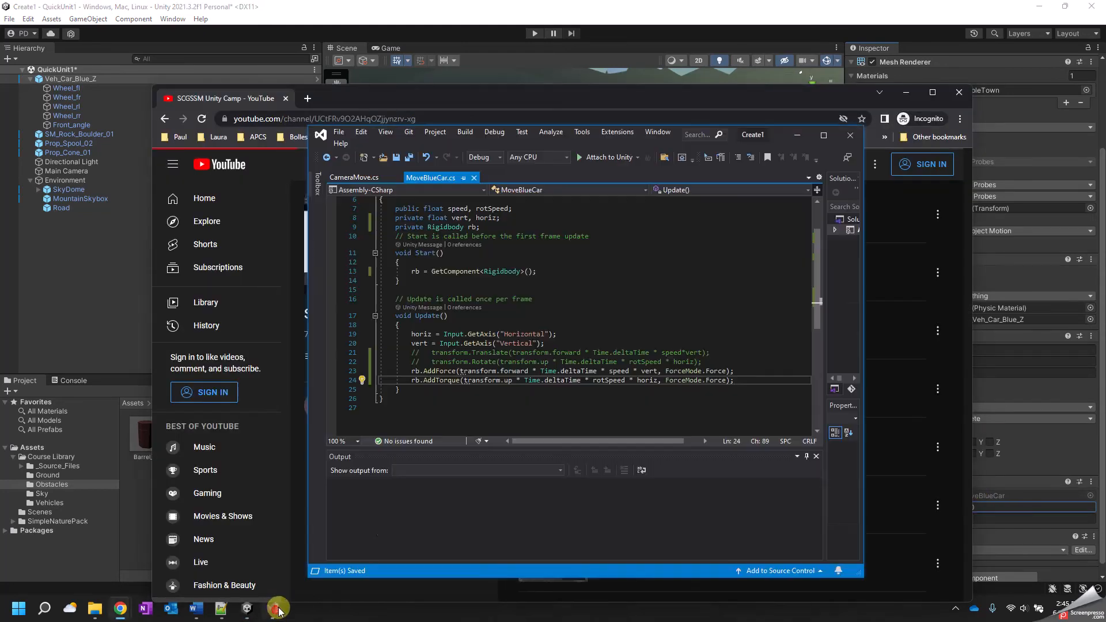
pyautogui.write('VC')
pyautogui.click(908, 93)
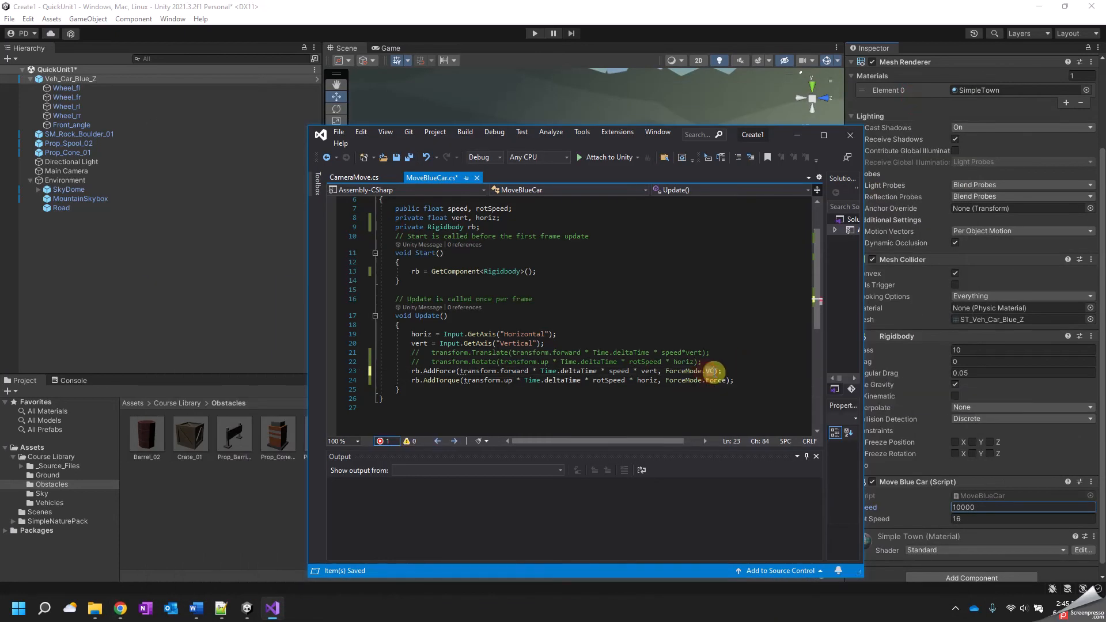
pyautogui.press('BackSpace')
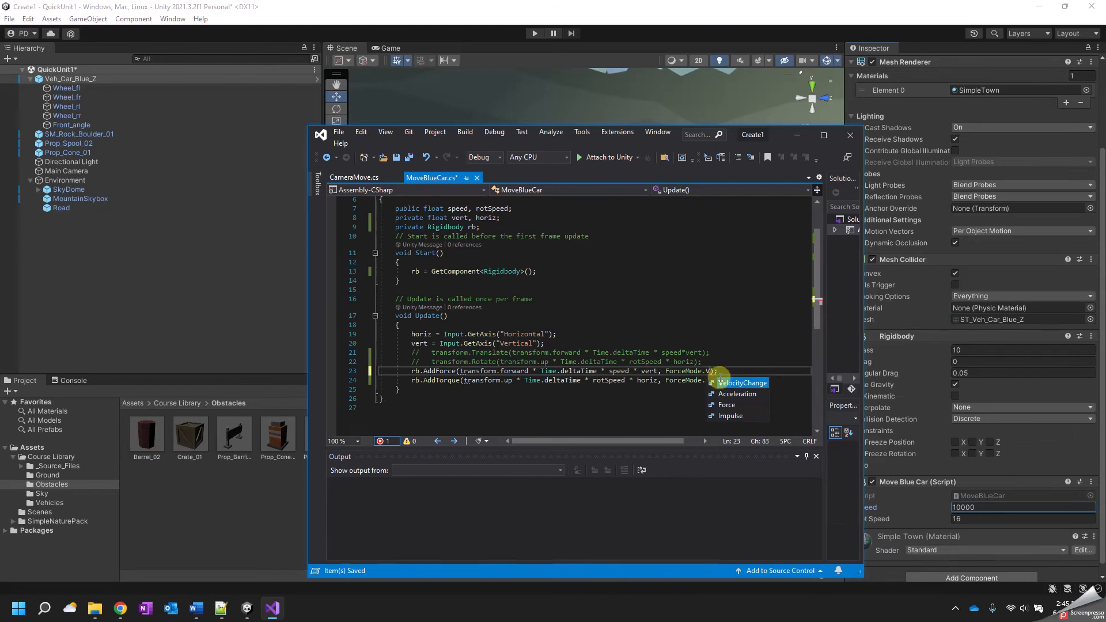
pyautogui.doubleClick(730, 385)
pyautogui.moveTo(706, 381); pyautogui.dragTo(724, 383)
pyautogui.write('V')
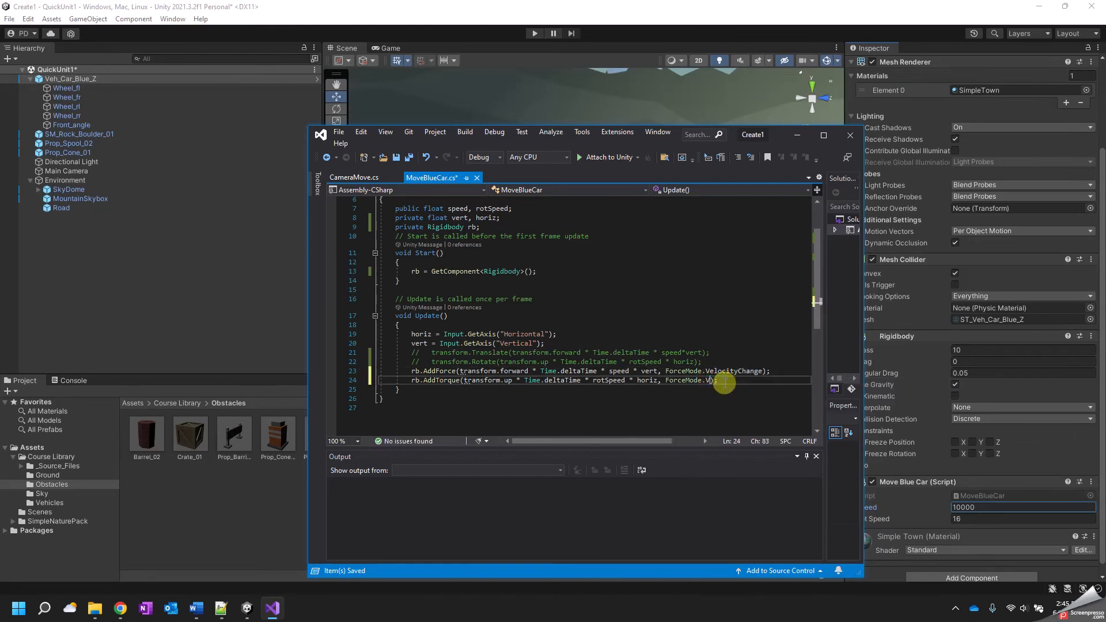
pyautogui.doubleClick(727, 389)
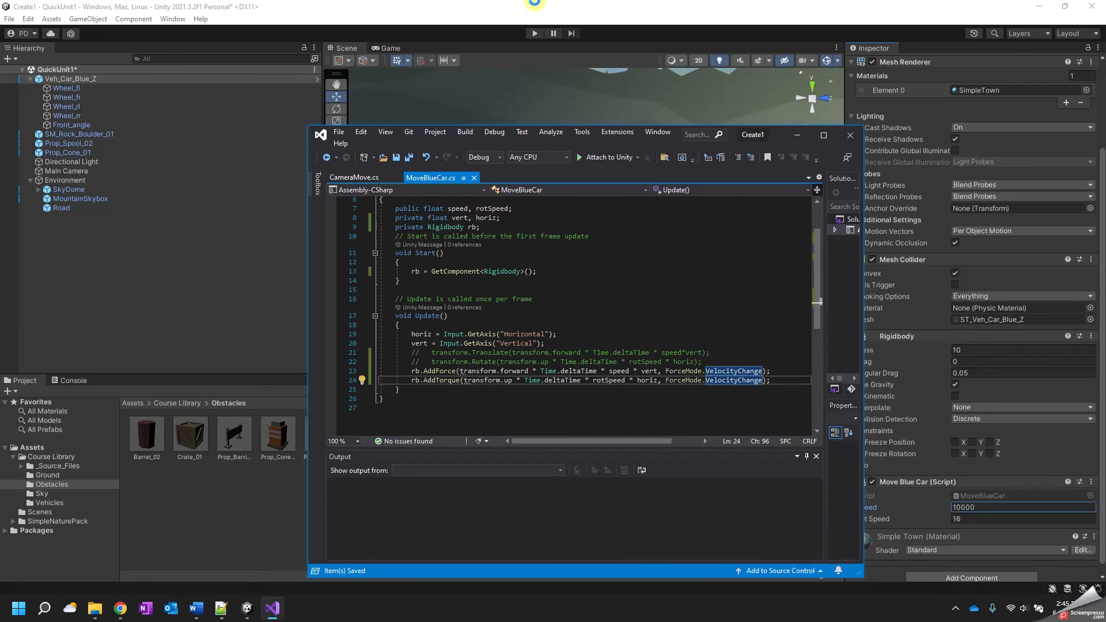
# Return to Unity, run the game to test the car with the VelocityChange force mode, and stop play mode.
pyautogui.click(477, 33)
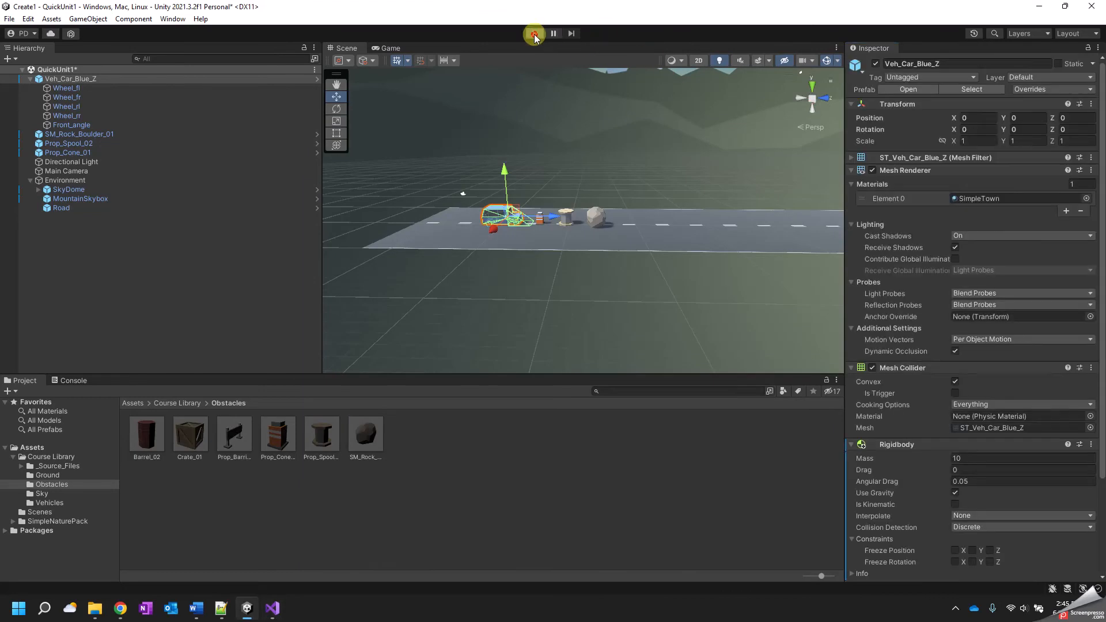
pyautogui.click(534, 33)
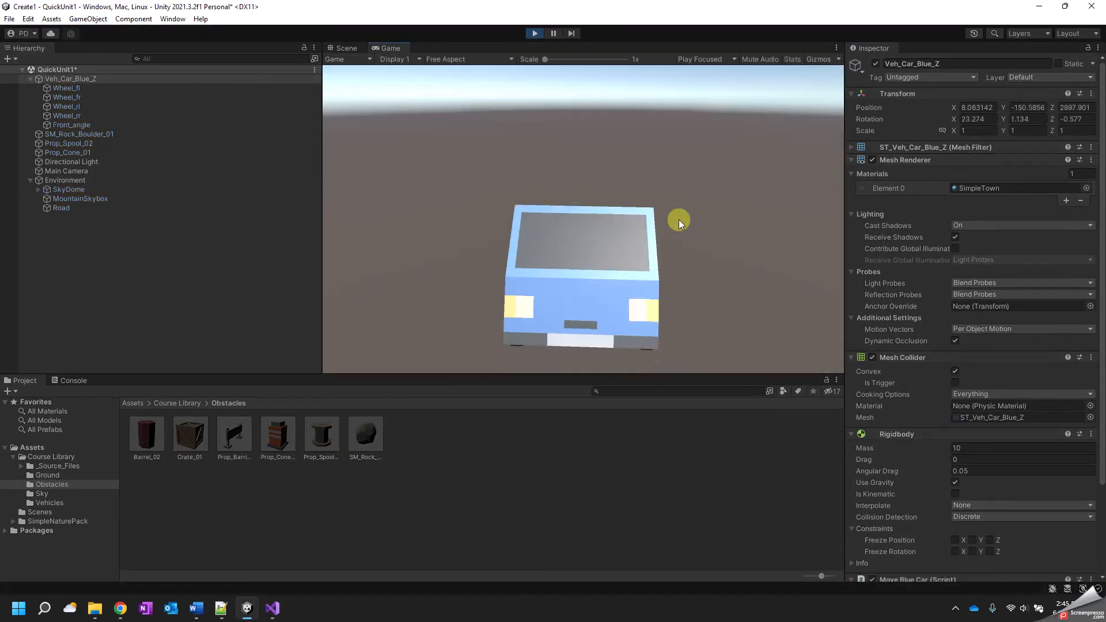
pyautogui.click(533, 33)
# Set the Move Blue Car Speed to 100, test-drive the car in play mode, and stop the game.
pyautogui.scroll(-4, 973, 449)
pyautogui.click(988, 497)
pyautogui.press('BackSpace')
pyautogui.write('100')
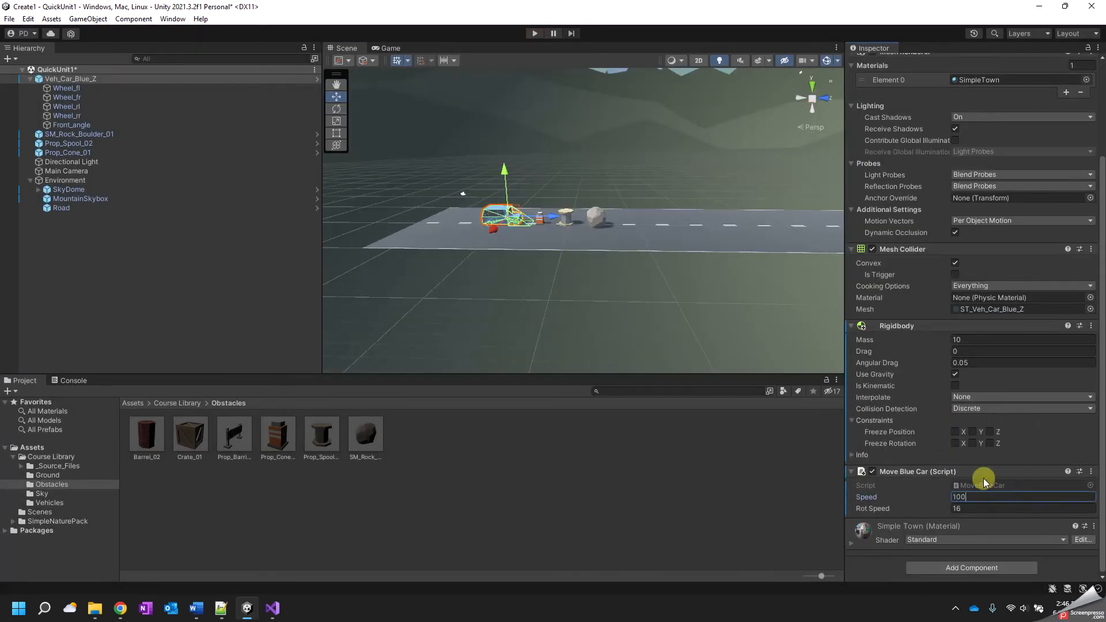
pyautogui.click(535, 33)
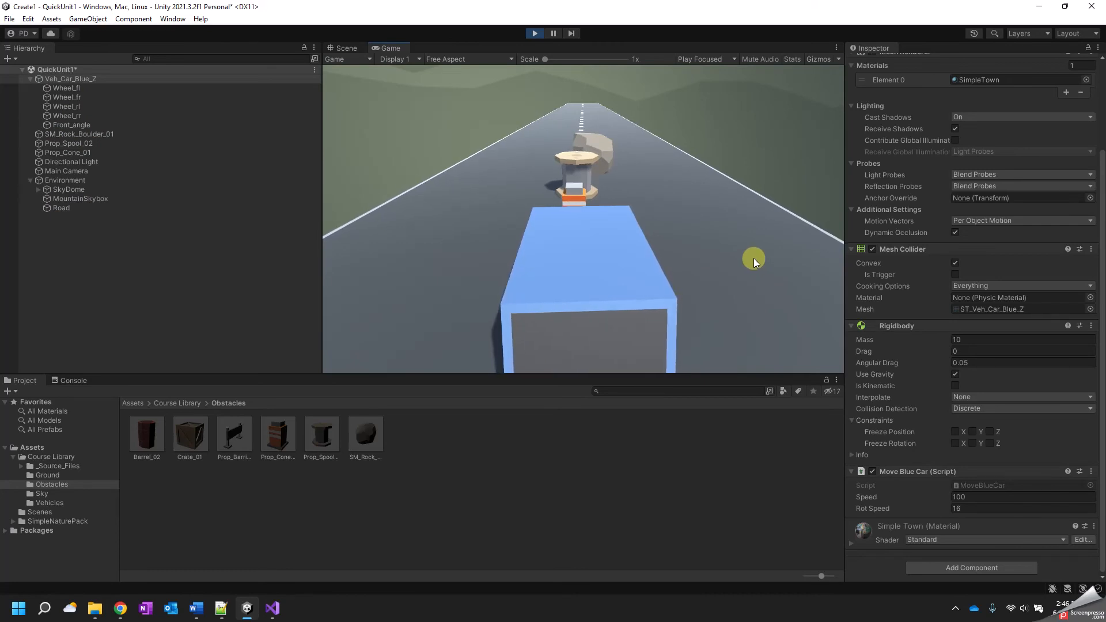
pyautogui.click(535, 33)
# Set the Move Blue Car Speed to 1000, run the game to test the car, and stop play mode.
pyautogui.click(985, 507)
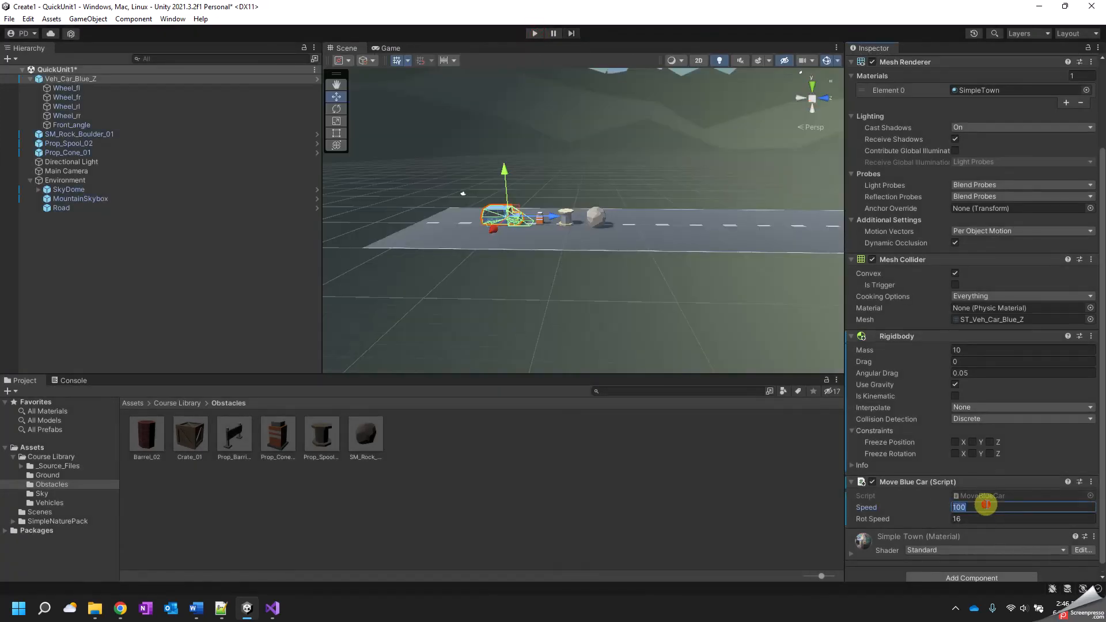
pyautogui.write('0')
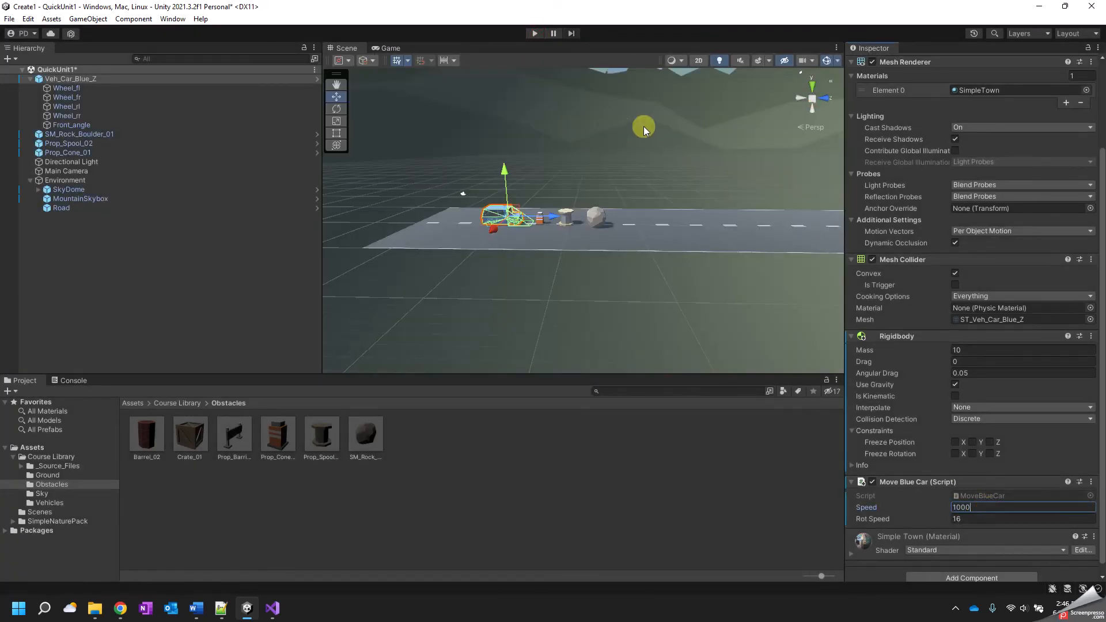
pyautogui.click(534, 33)
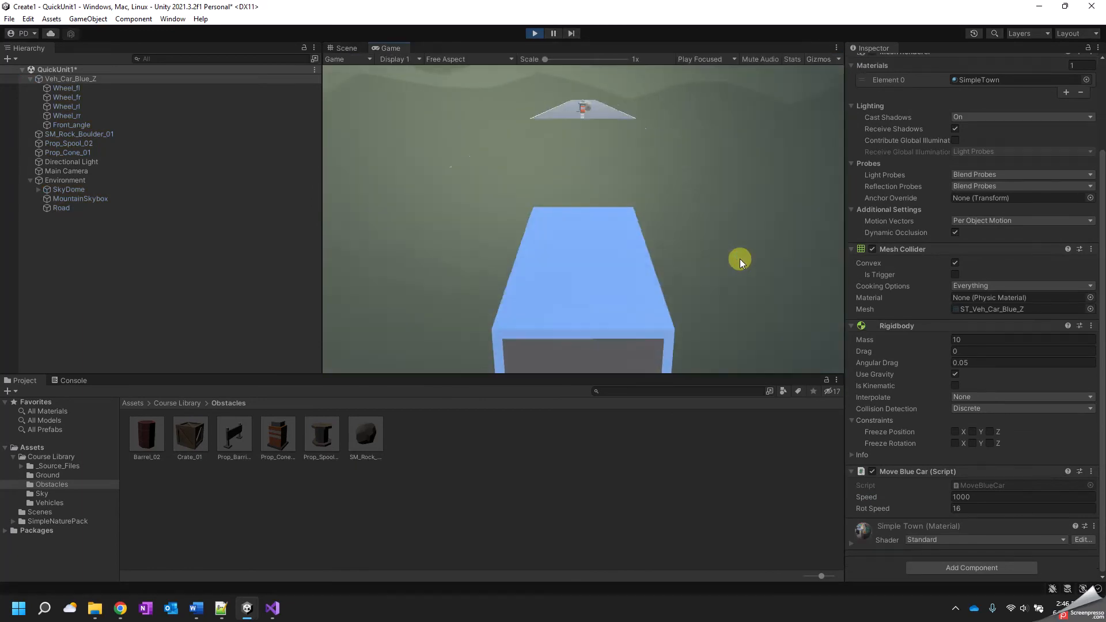
pyautogui.click(534, 34)
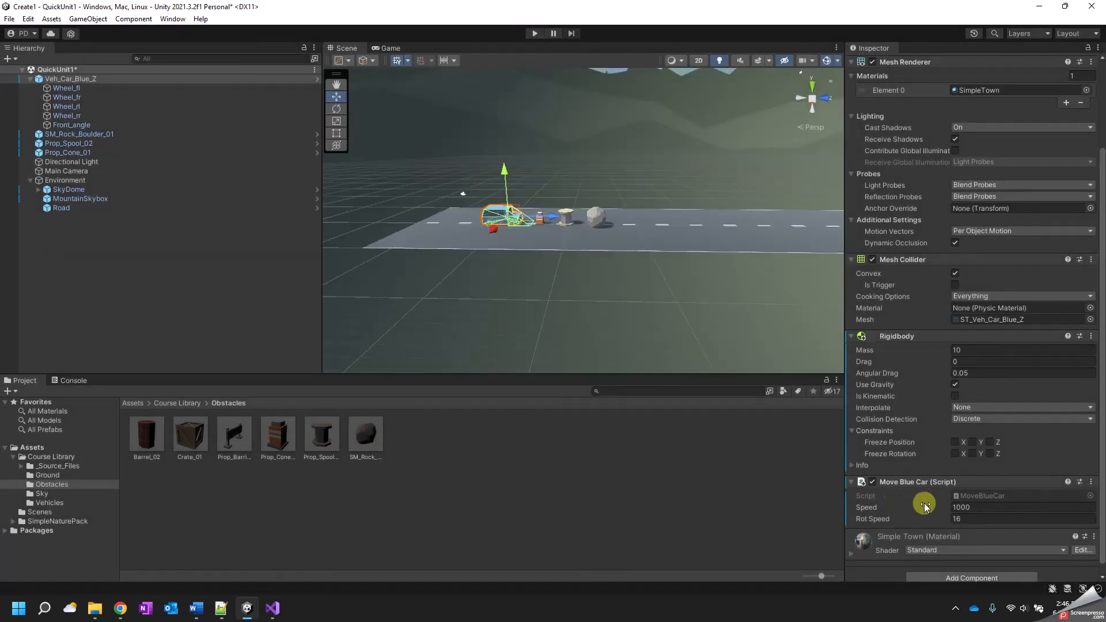
# Set the Speed of the Move Blue Car script to 2000.
pyautogui.click(982, 508)
pyautogui.write('200')
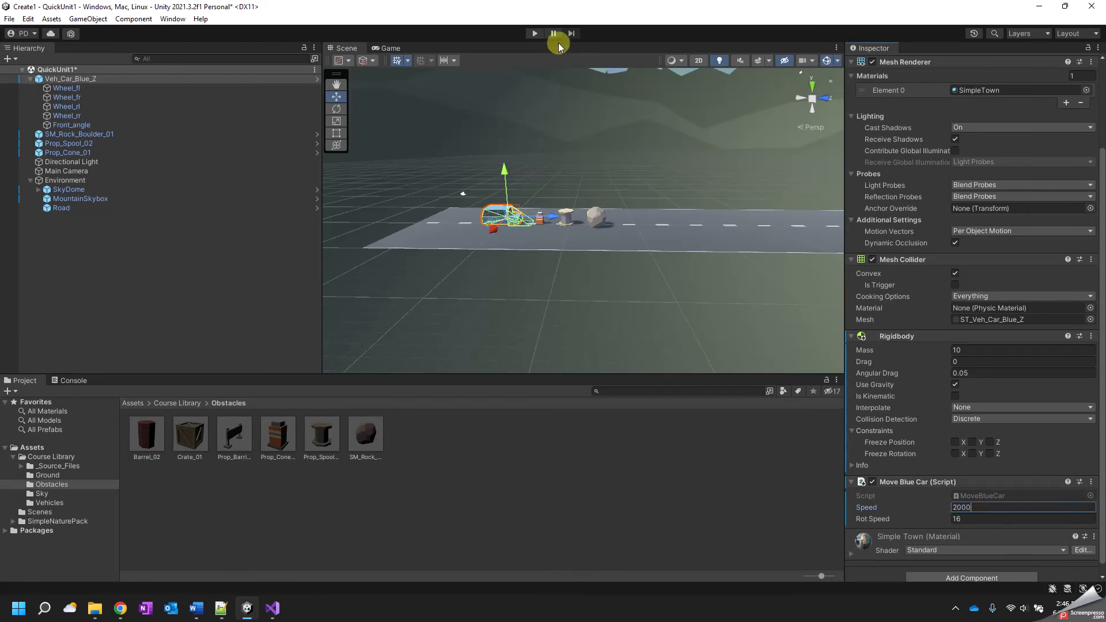
# Test-drive the car in play mode, repeat the test with the Move Blue Car Speed set to 200, and stop the game.
pyautogui.click(535, 33)
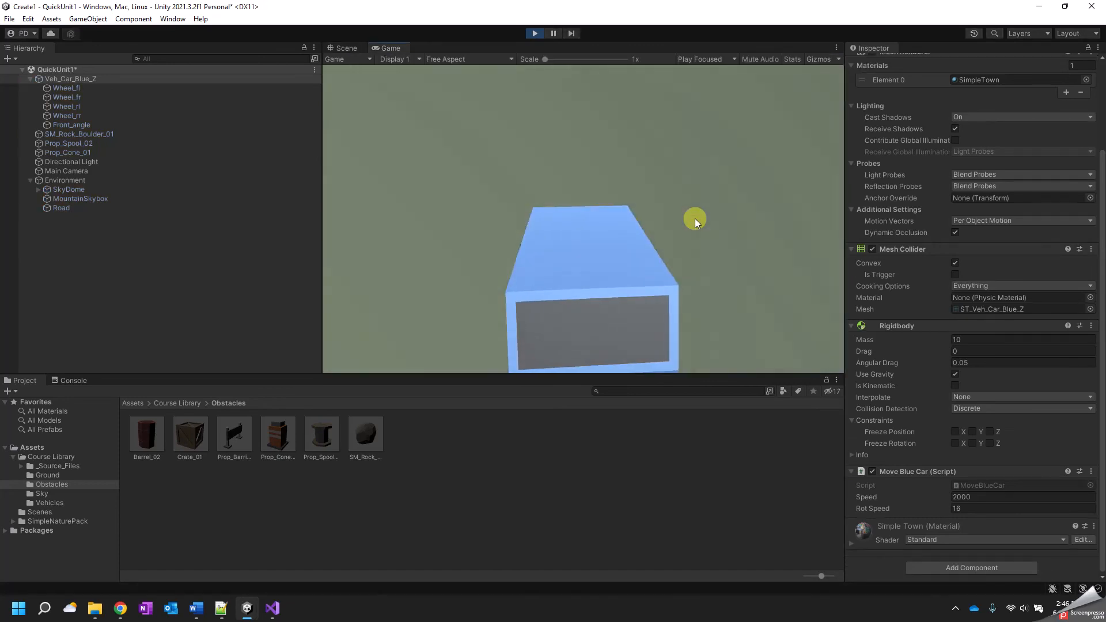
pyautogui.click(533, 33)
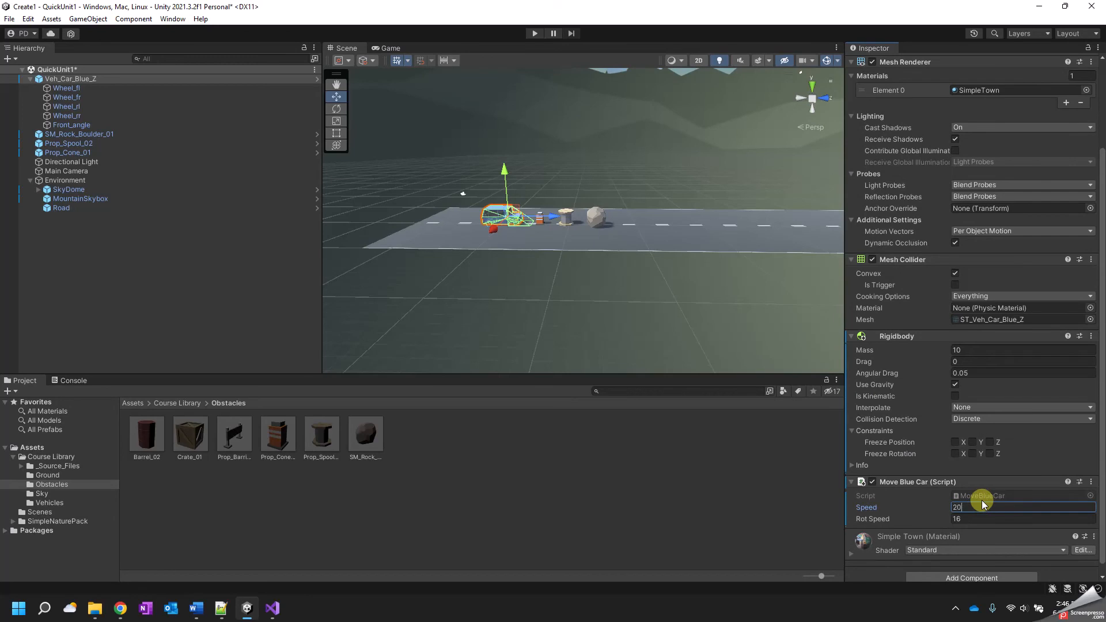
pyautogui.click(533, 33)
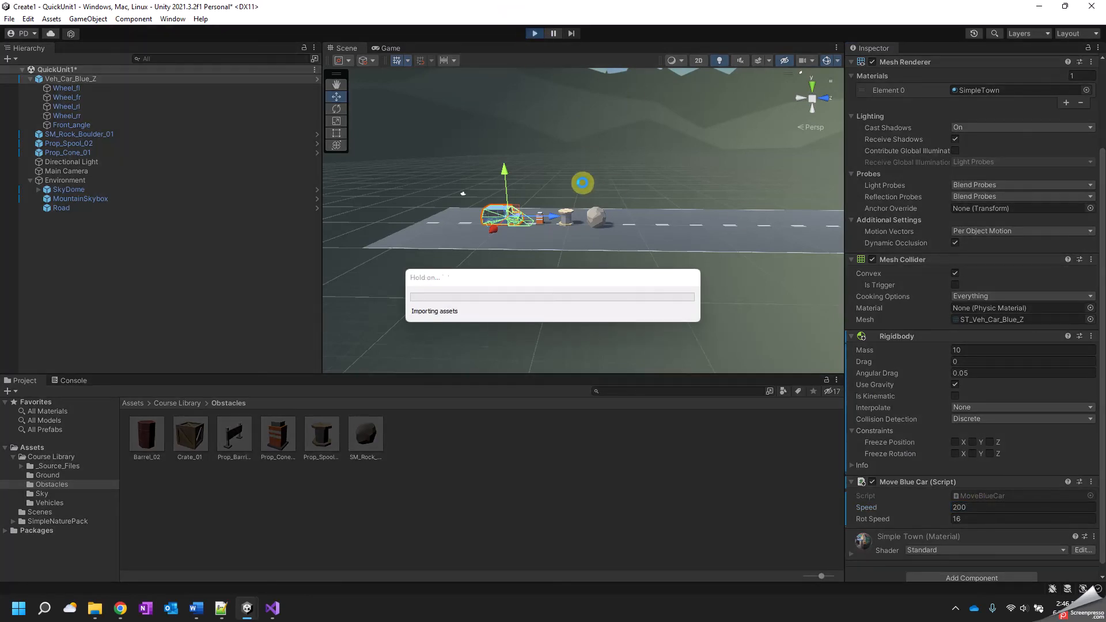
pyautogui.click(534, 33)
# Set the Move Blue Car Speed to 50, test-drive the car in play mode twice, and stop the game.
pyautogui.click(981, 508)
pyautogui.write('50')
pyautogui.click(535, 33)
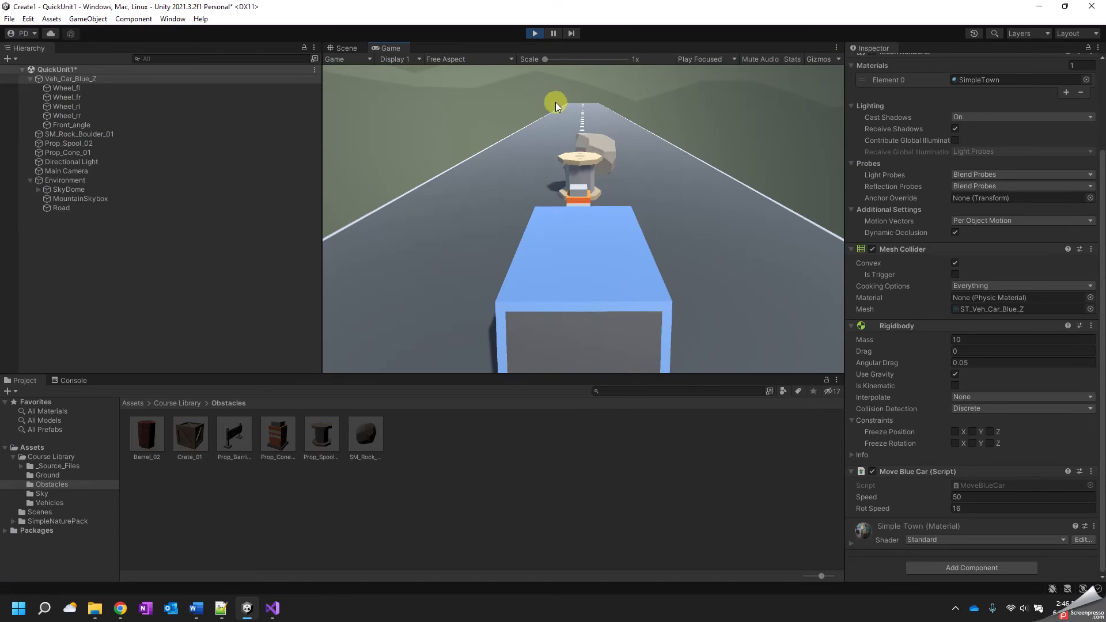
pyautogui.click(534, 33)
pyautogui.click(534, 33)
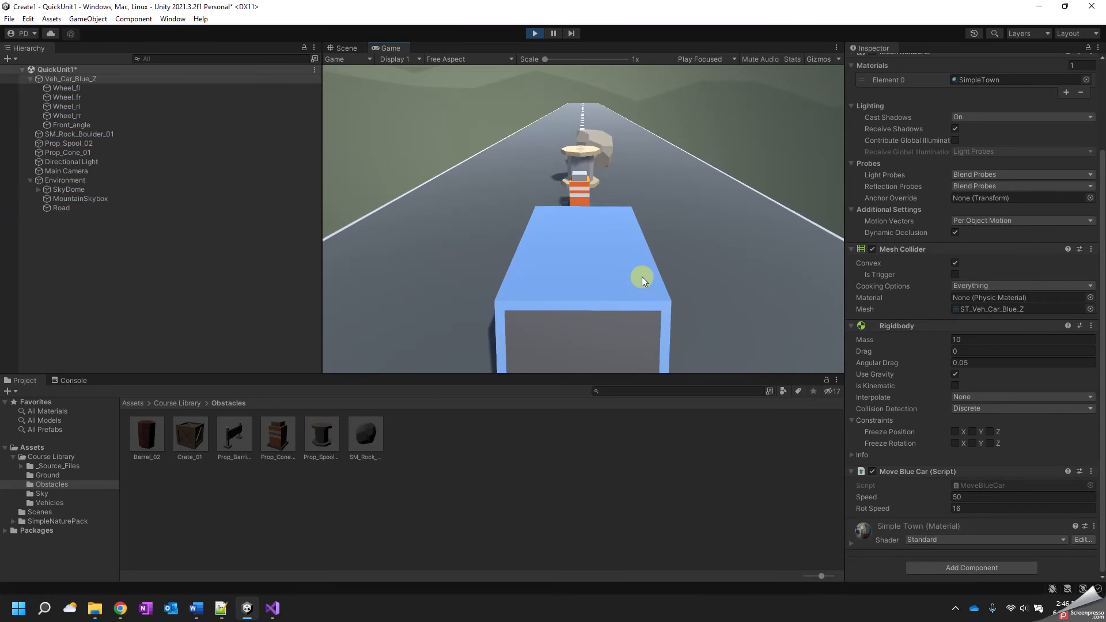
pyautogui.click(535, 34)
# Set the Move Blue Car Rot Speed to 50, test the car's turning in play mode, and stop the game.
pyautogui.click(962, 518)
pyautogui.moveTo(968, 521); pyautogui.dragTo(949, 519)
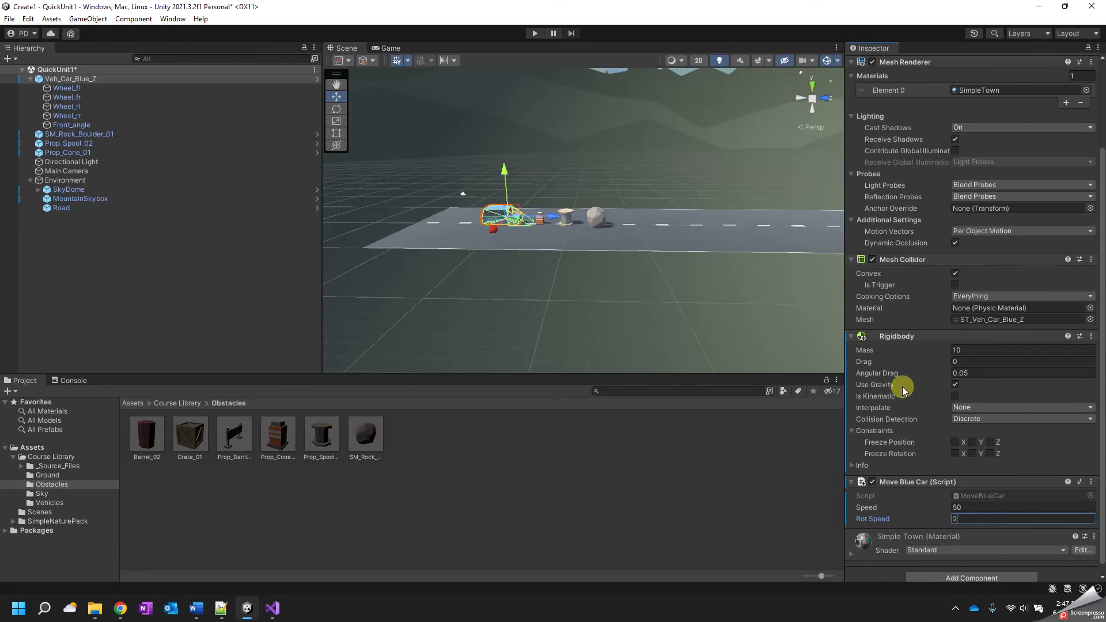
pyautogui.write('50')
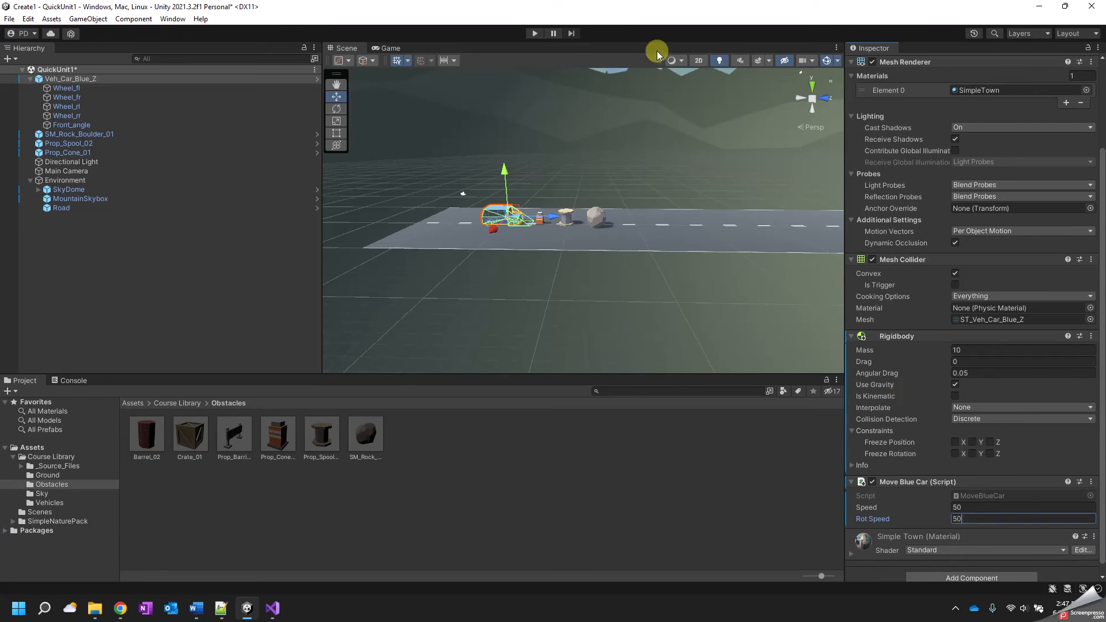
pyautogui.click(535, 33)
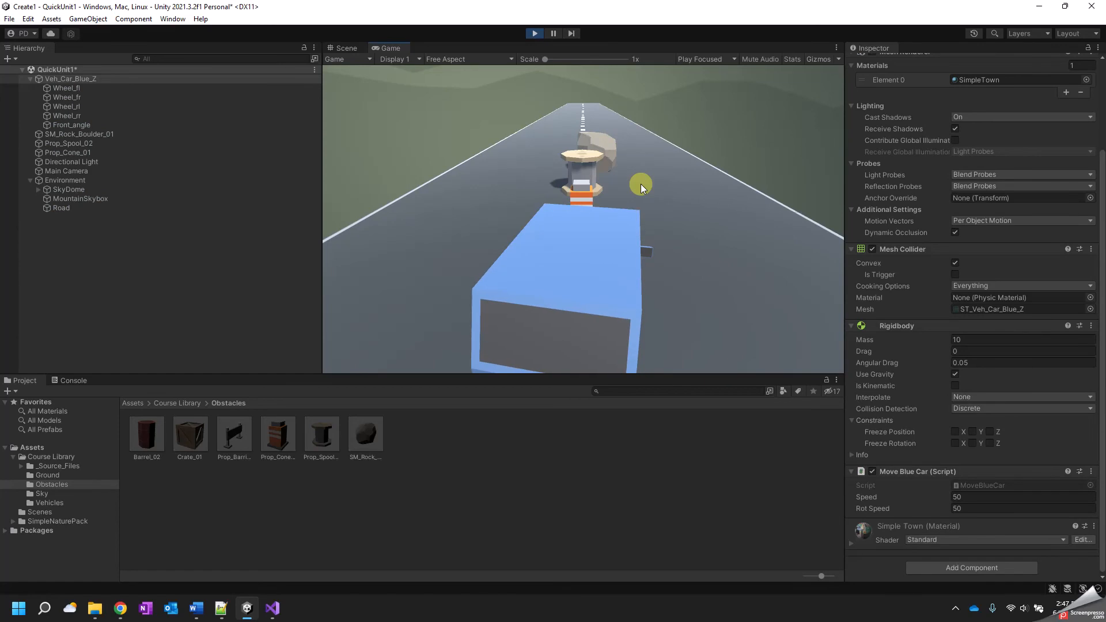
pyautogui.click(529, 33)
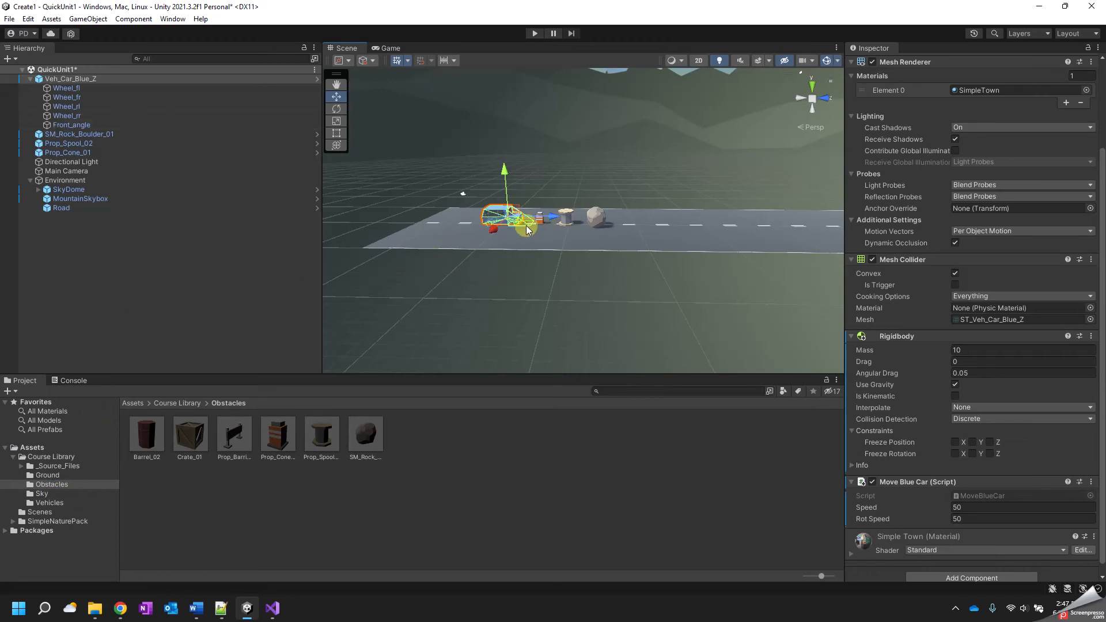
# Duplicate the Veh_Car_Blue_Z prefab in the Vehicles folder and open the copy for editing.
pyautogui.click(49, 503)
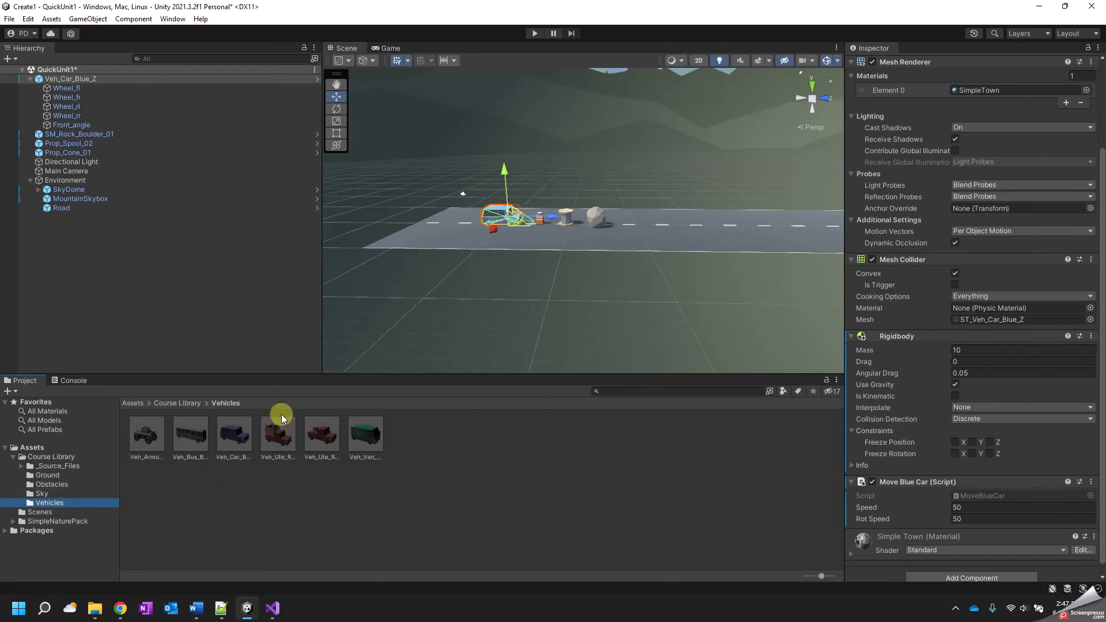
pyautogui.click(242, 446)
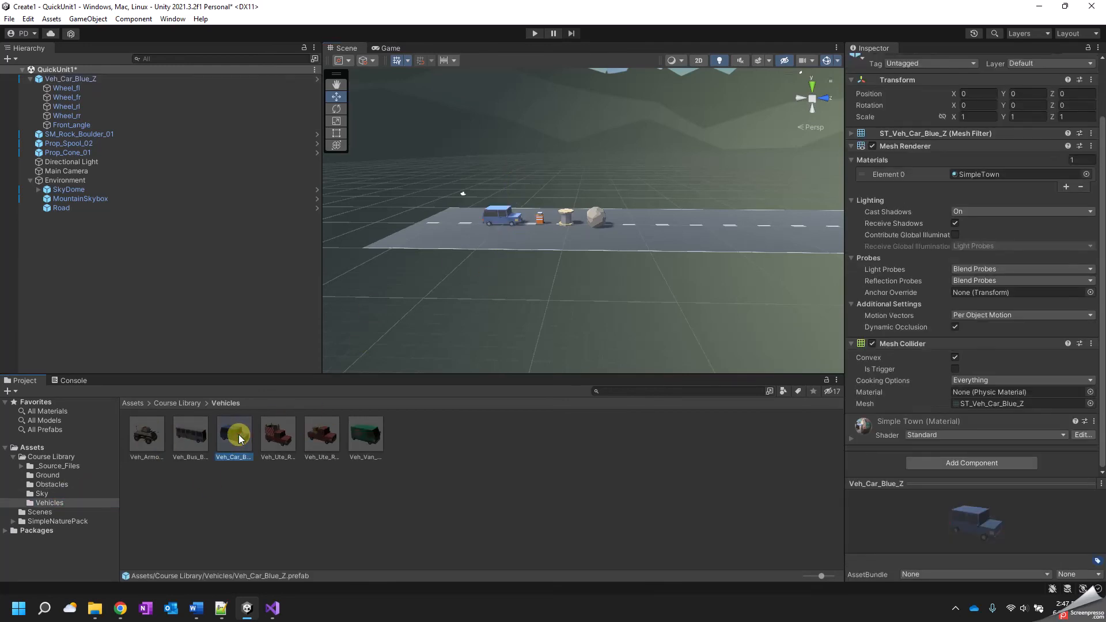
pyautogui.hotkey('ctrl', 'd')
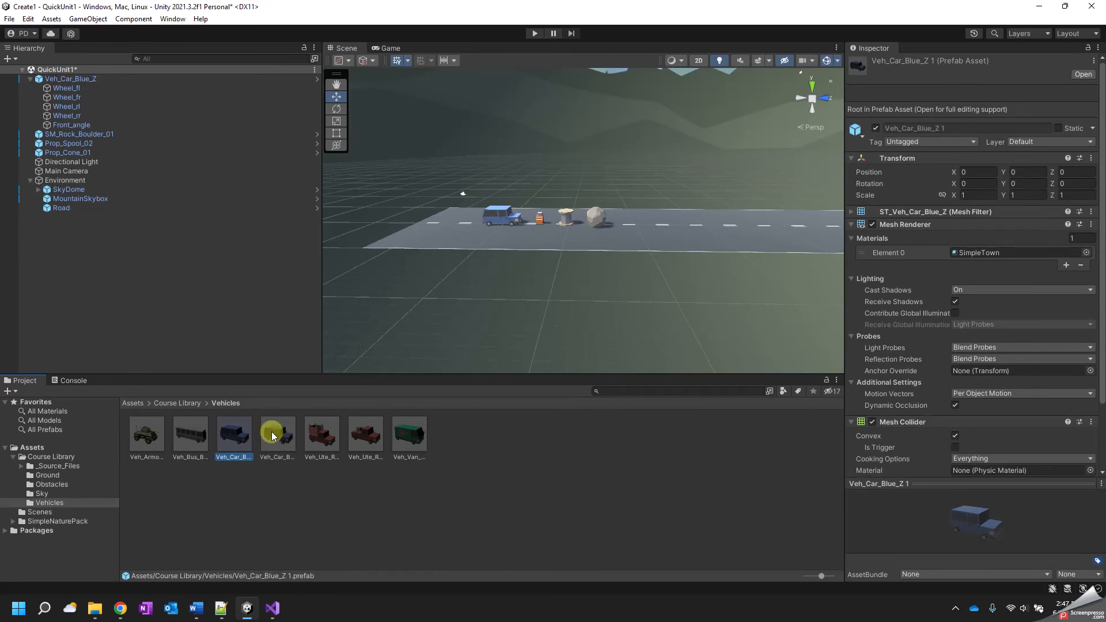
pyautogui.doubleClick(232, 459)
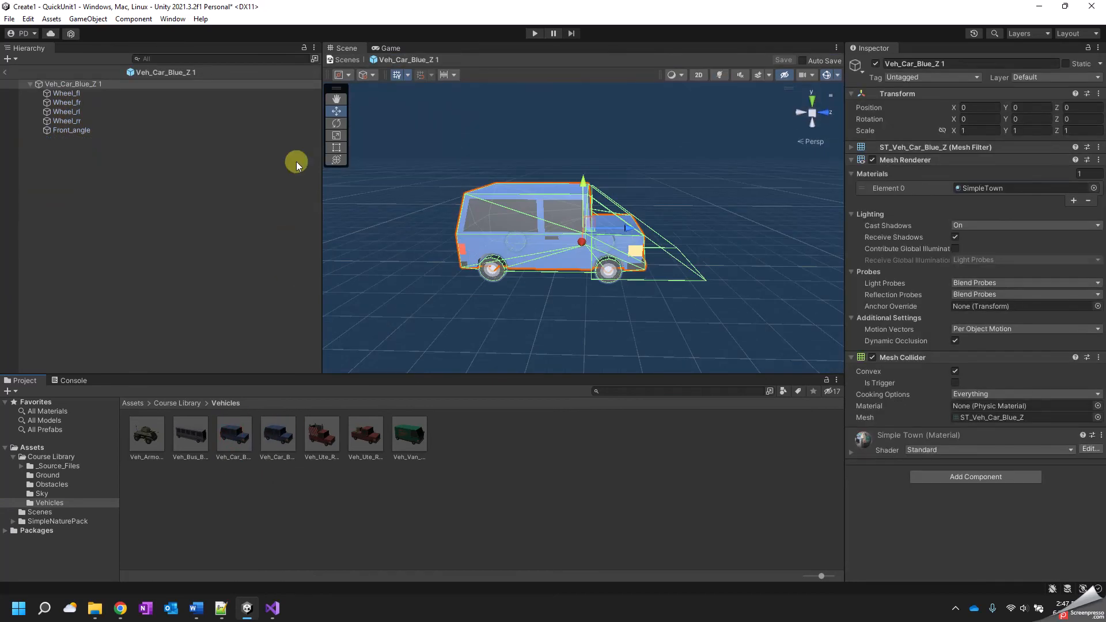
# Rename the root object of the duplicated prefab to MyBlueCar.
pyautogui.rightClick(95, 82)
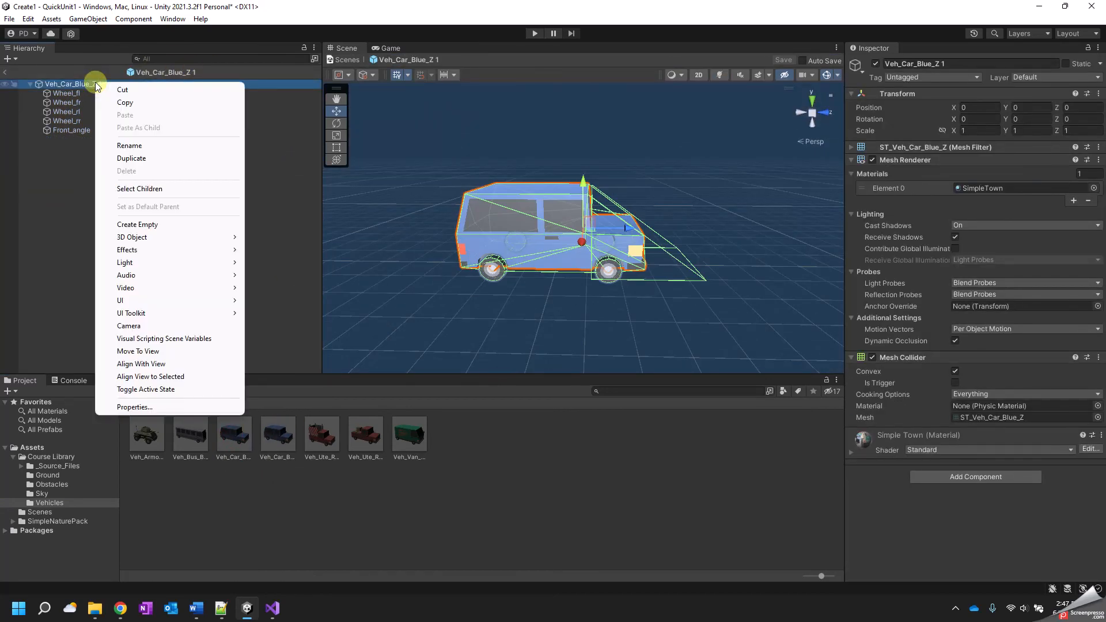
pyautogui.click(134, 146)
pyautogui.write('my')
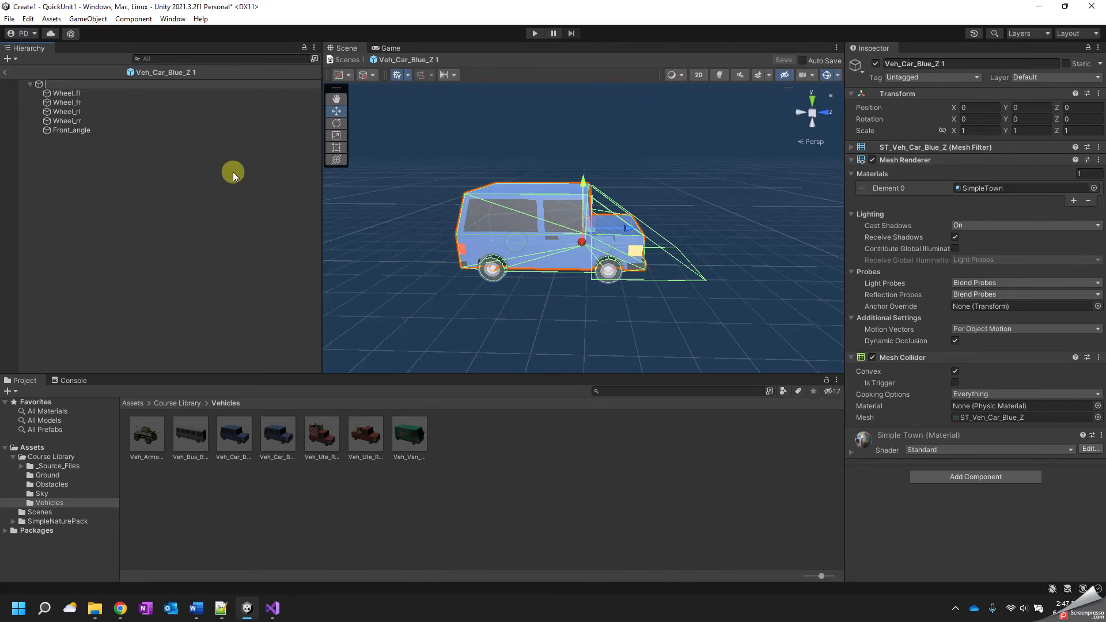
pyautogui.write('BlueCar')
pyautogui.press('Return')
# Delete the Front_angle child from the prefab and save it with the prefab file renamed to MyBlueCar.
pyautogui.click(87, 130)
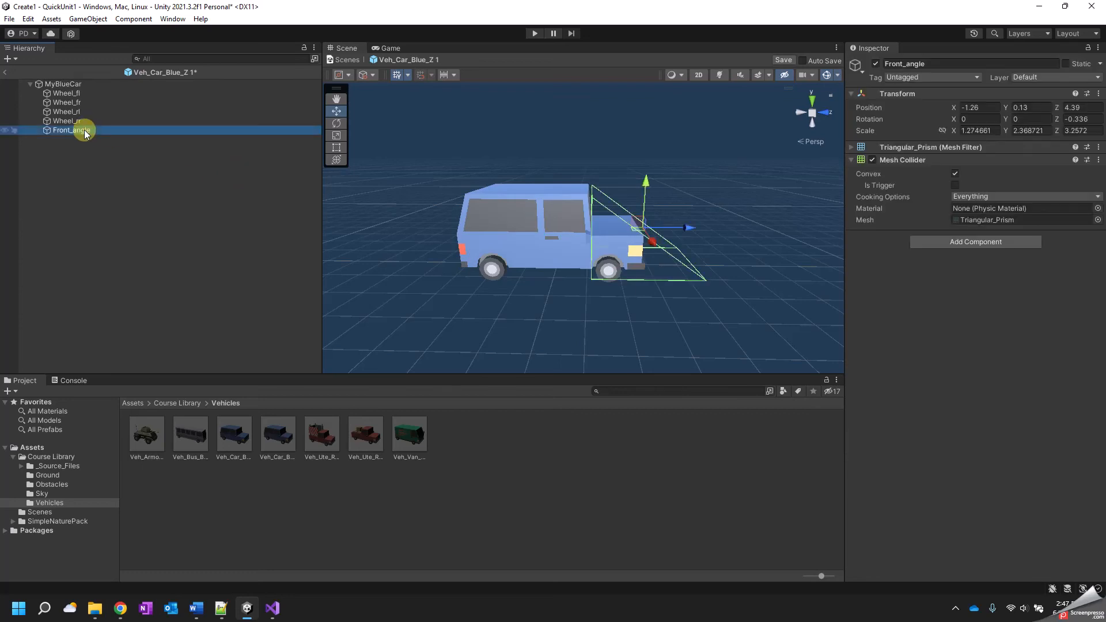
pyautogui.press('Delete')
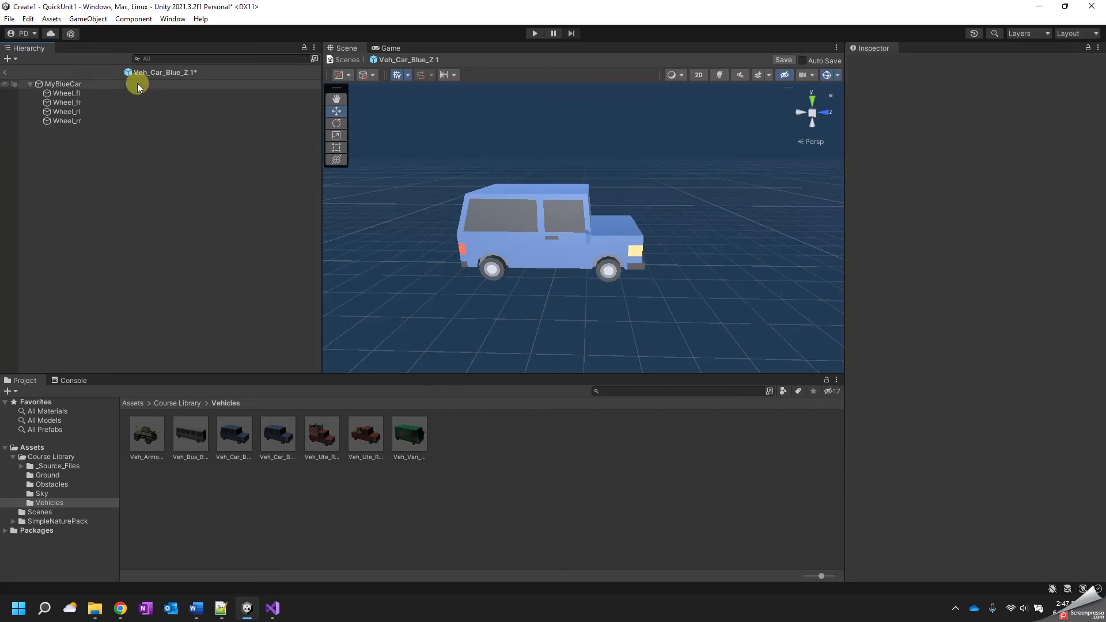
pyautogui.hotkey('ctrl', 's')
pyautogui.click(534, 326)
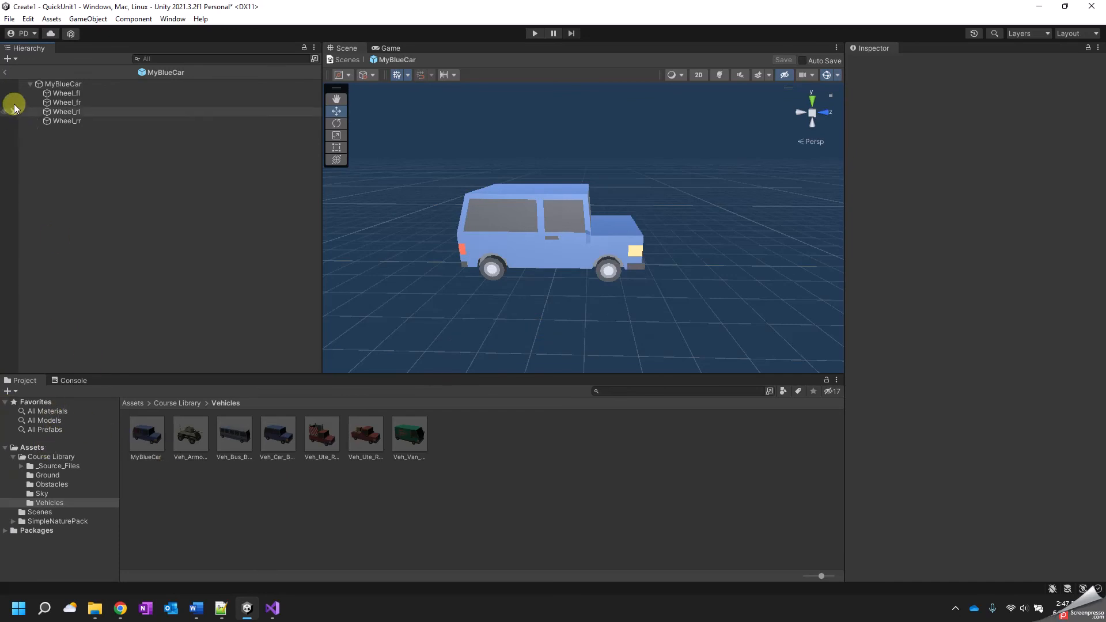
# Return to the scene, add the MyBlueCar prefab, and copy the Move Blue Car script from Veh_Car_Blue_Z onto it.
pyautogui.click(5, 72)
pyautogui.moveTo(147, 436); pyautogui.dragTo(80, 280)
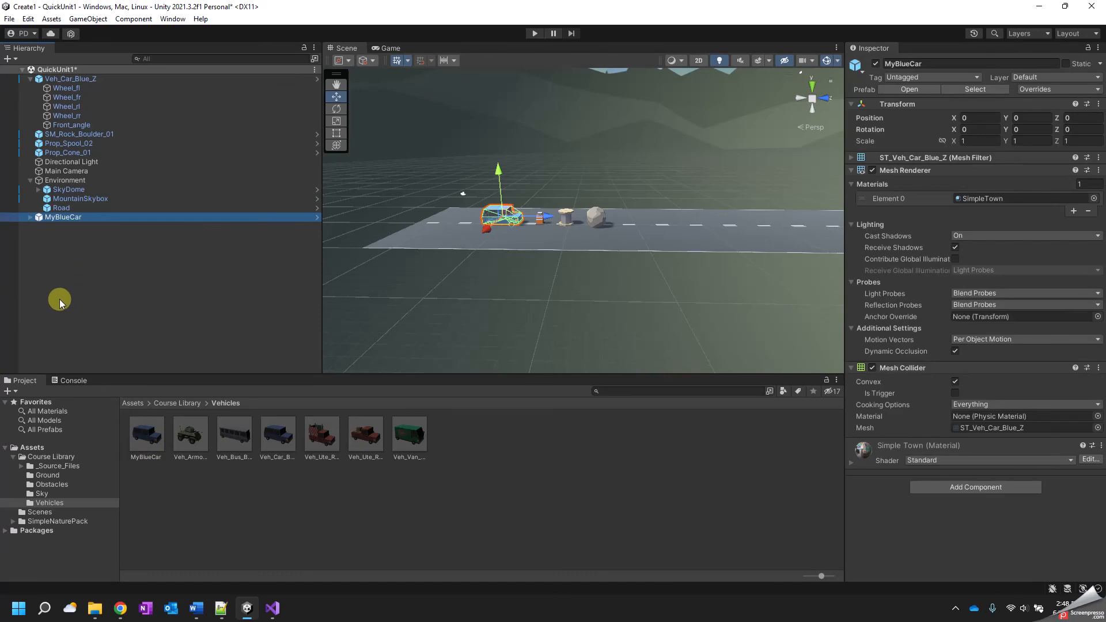
pyautogui.click(74, 80)
pyautogui.scroll(-3, 908, 551)
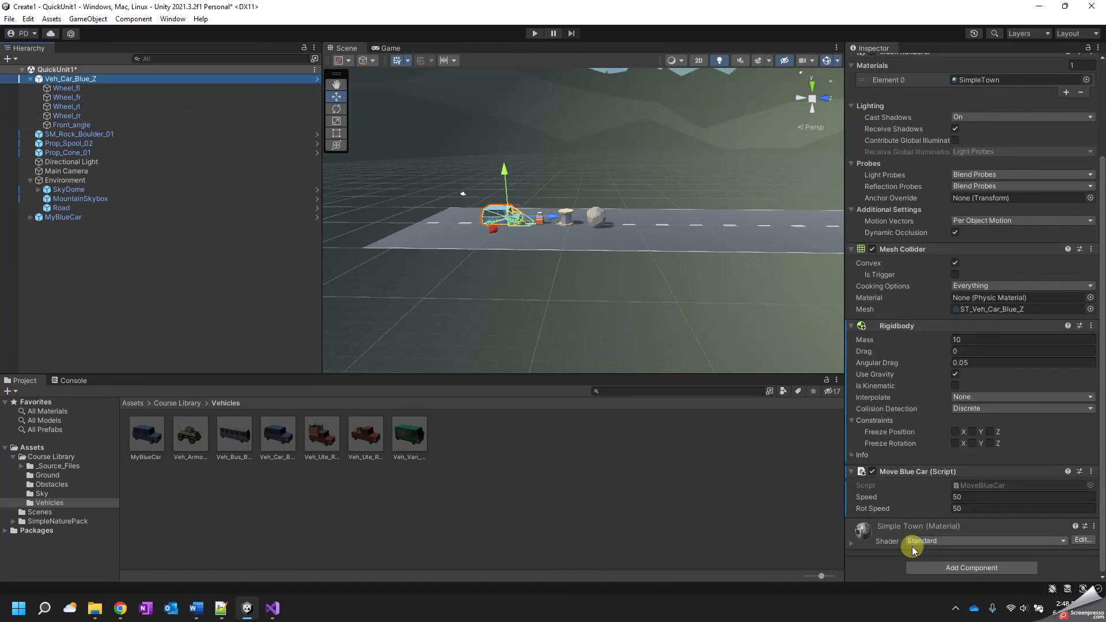
pyautogui.moveTo(861, 470); pyautogui.dragTo(62, 218)
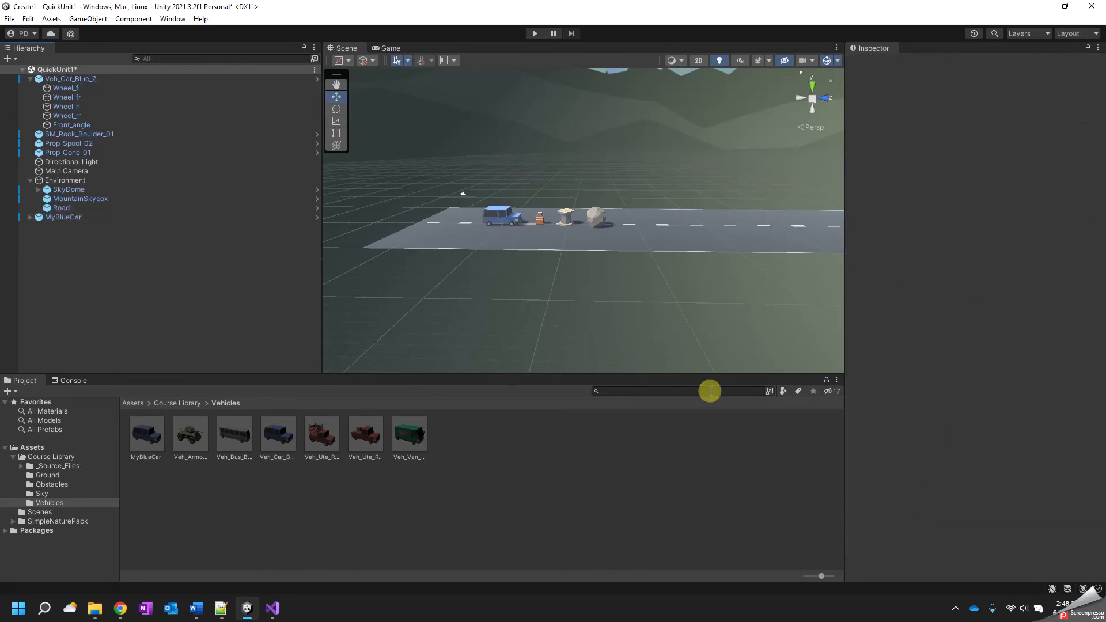
# Give MyBlueCar a Rigidbody component and set its Mass to 10.
pyautogui.click(59, 79)
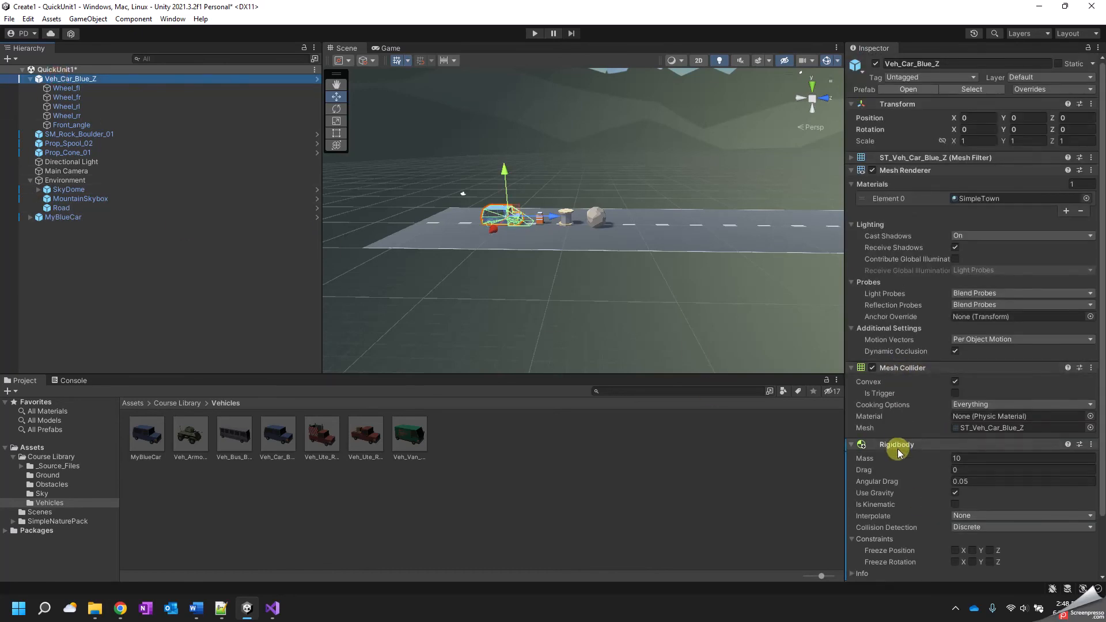
pyautogui.moveTo(864, 444); pyautogui.dragTo(60, 221)
pyautogui.click(63, 218)
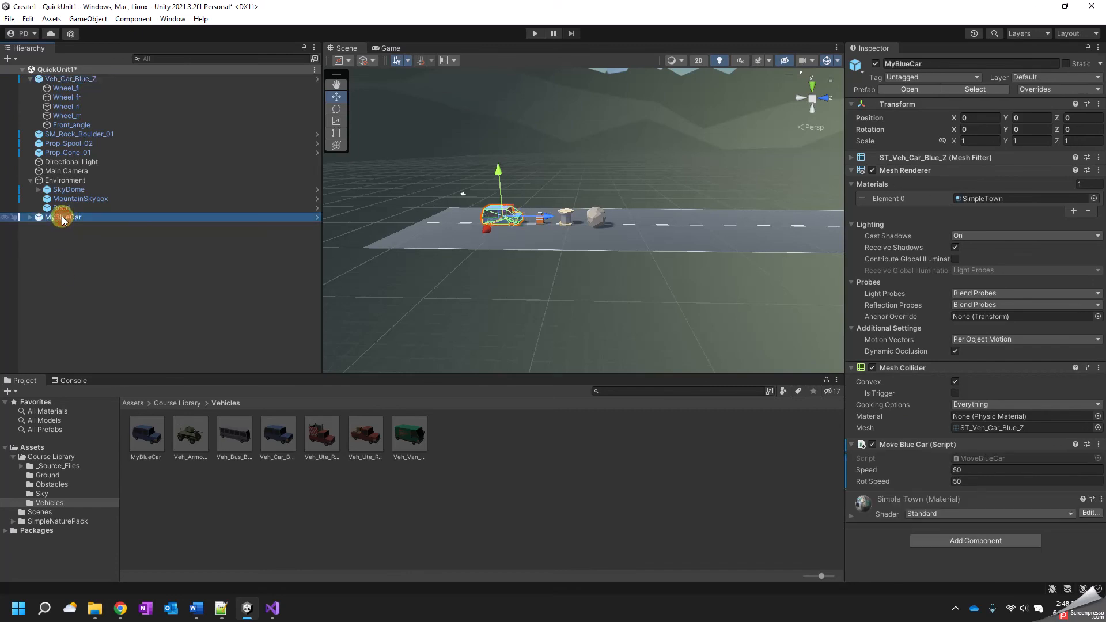
pyautogui.click(975, 541)
pyautogui.write('r')
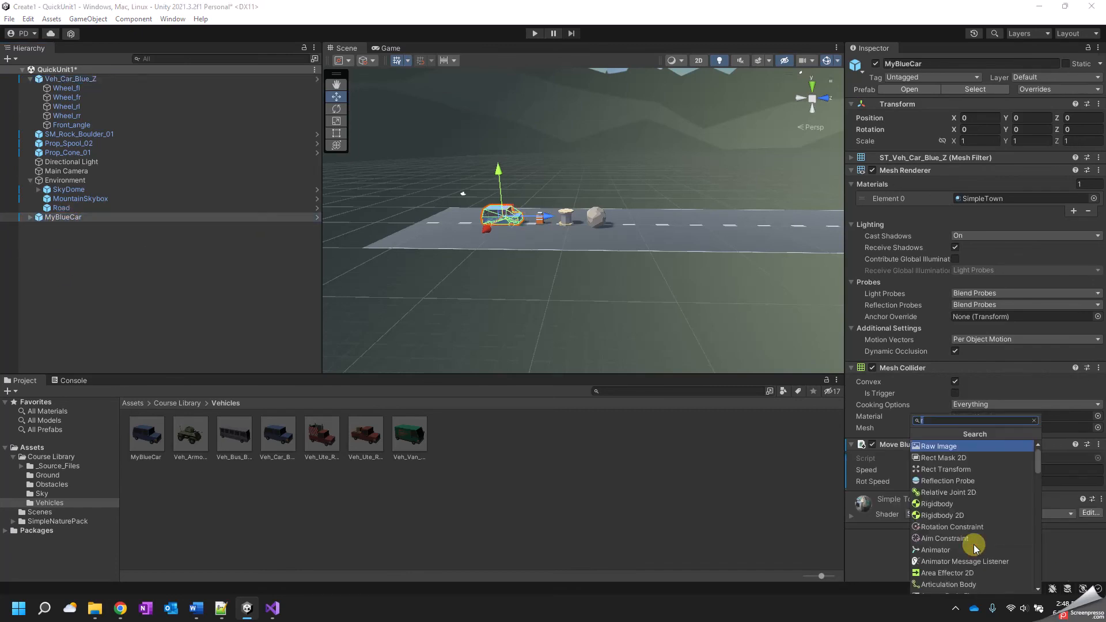
pyautogui.click(950, 504)
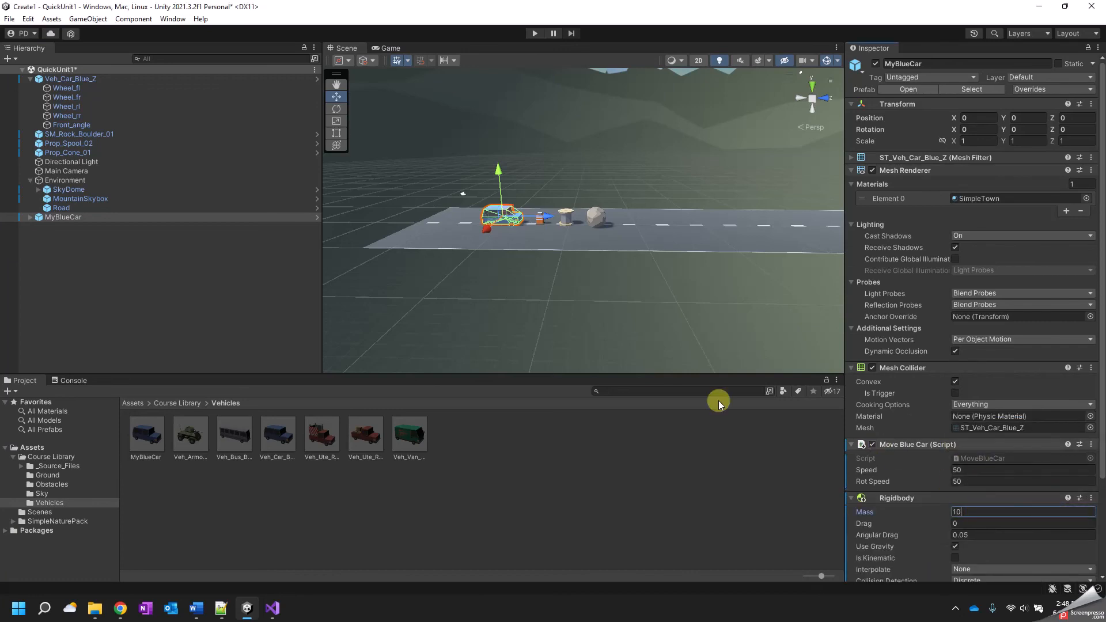
# Delete Veh_Car_Blue_Z from the scene, run the game to test MyBlueCar, and stop play mode.
pyautogui.rightClick(68, 79)
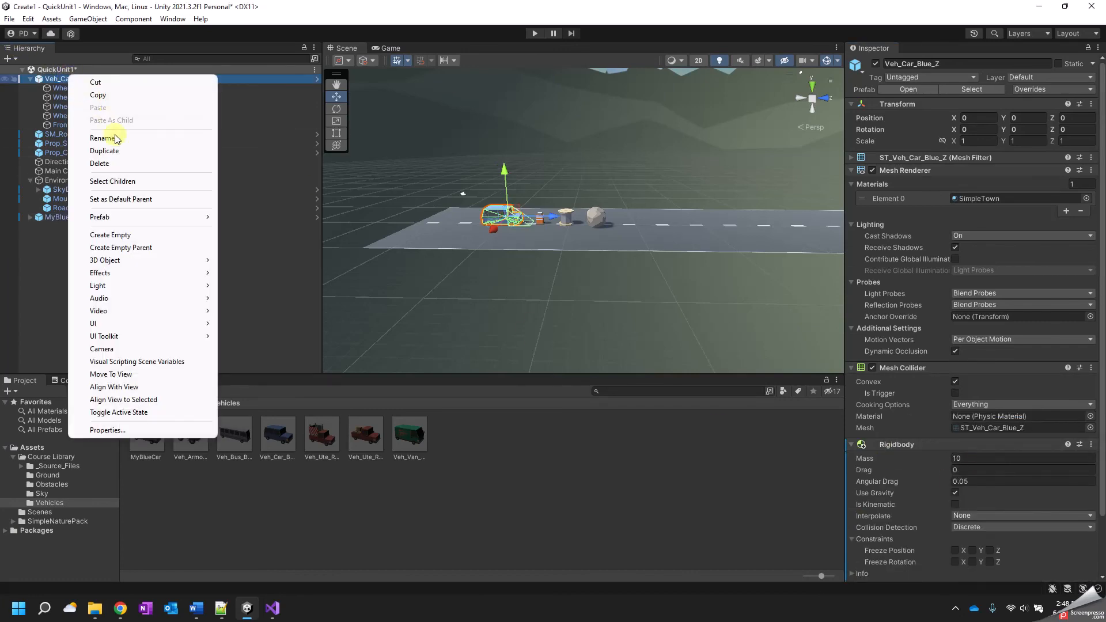
pyautogui.click(108, 163)
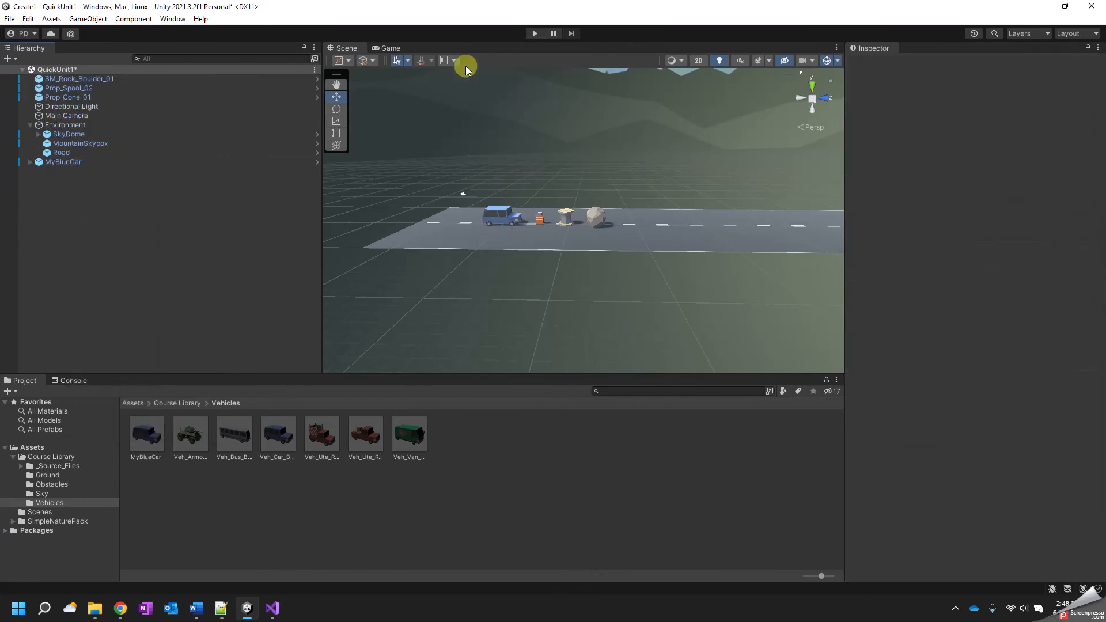
pyautogui.click(534, 32)
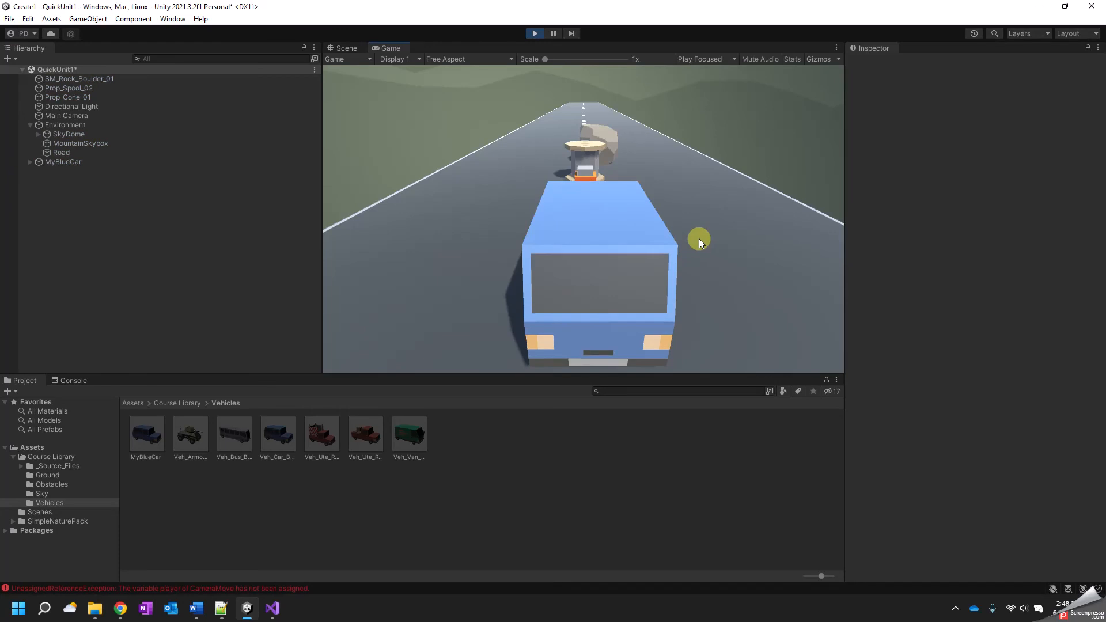
pyautogui.click(534, 32)
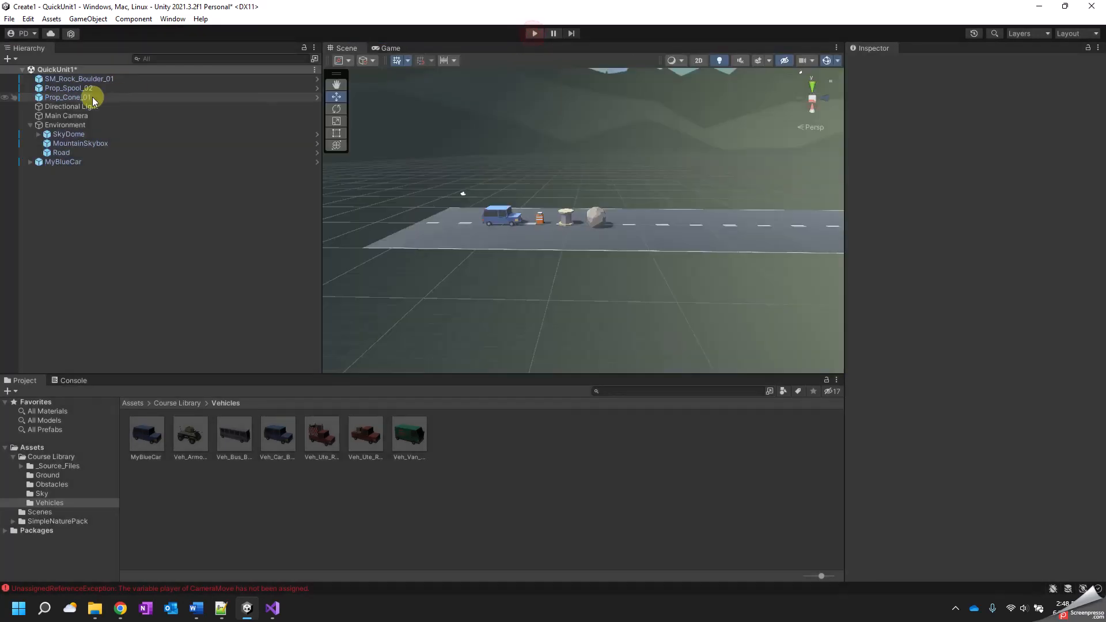
# Set the Speed of MyBlueCar's Move Blue Car script to 100, test-drive it in play mode, and stop the game.
pyautogui.click(64, 162)
pyautogui.scroll(-3, 987, 459)
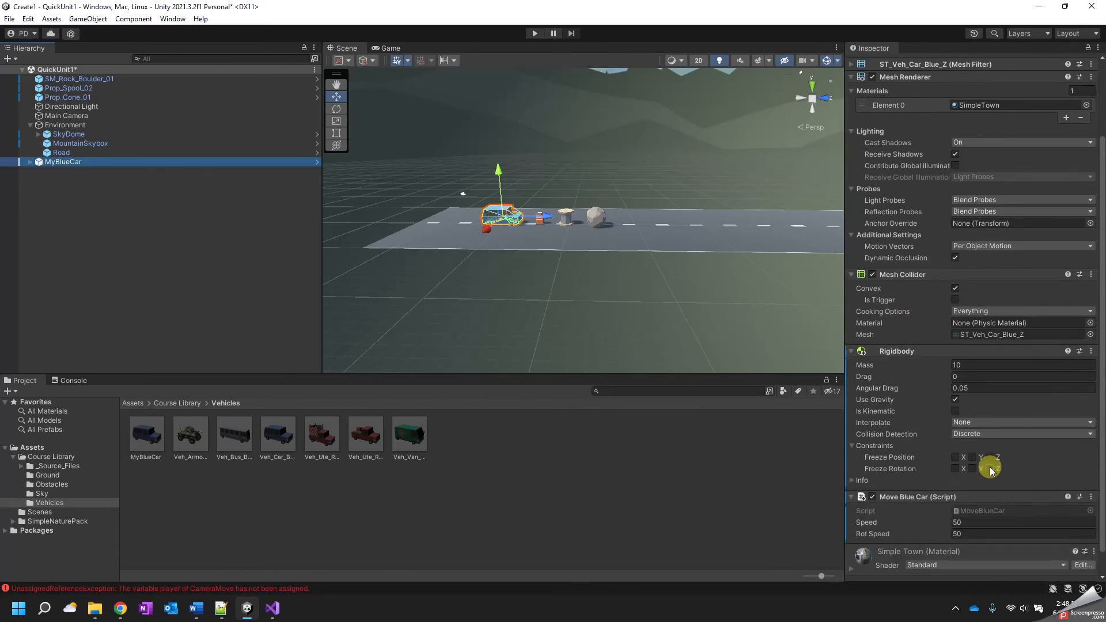
pyautogui.click(963, 496)
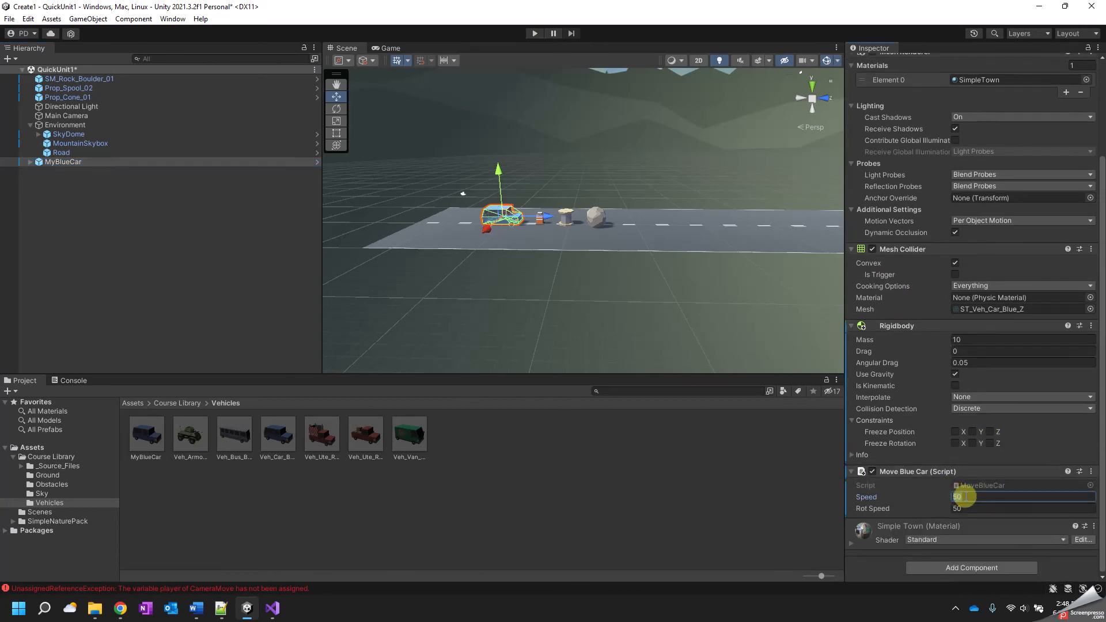
pyautogui.click(535, 33)
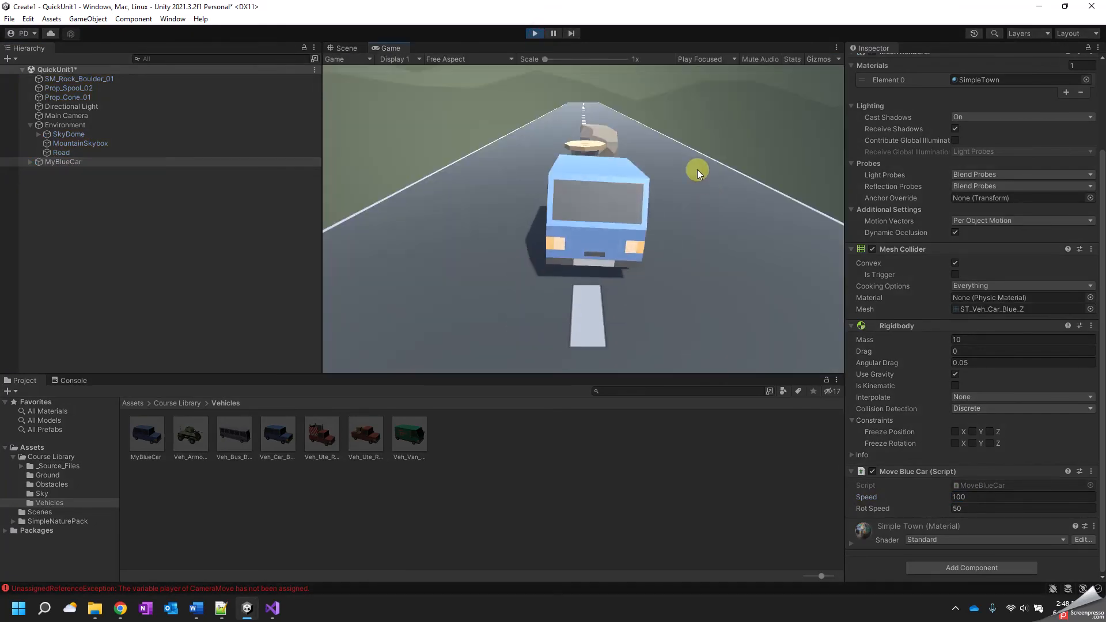
pyautogui.click(533, 34)
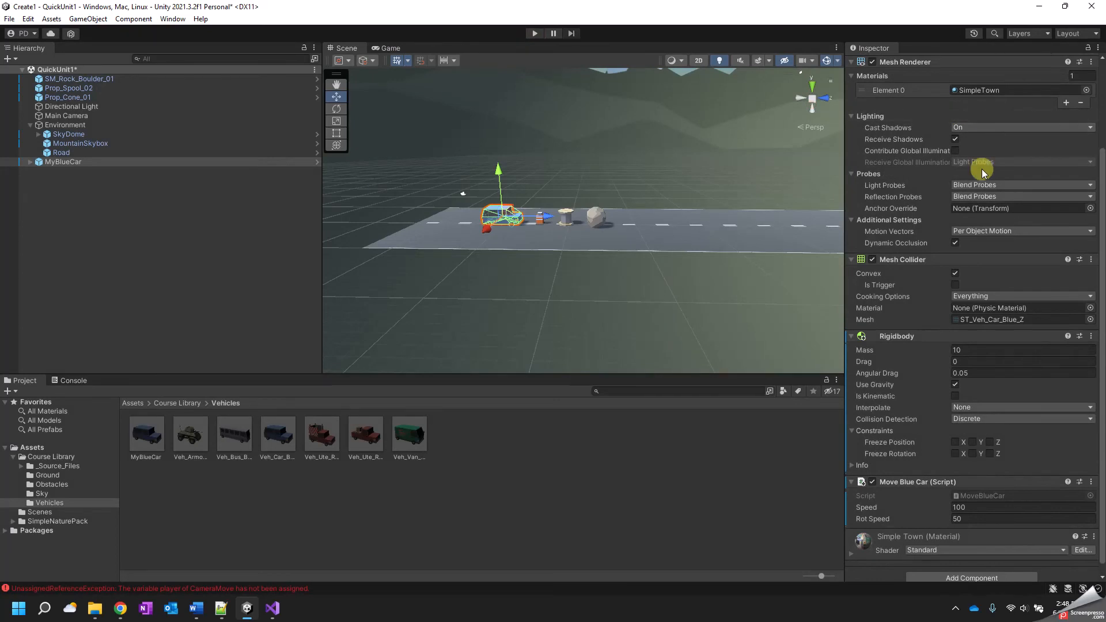
# Set MyBlueCar's Y position to 1 and run the game to test-drive the car.
pyautogui.scroll(3, 979, 195)
pyautogui.scroll(1, 1019, 227)
pyautogui.write('1')
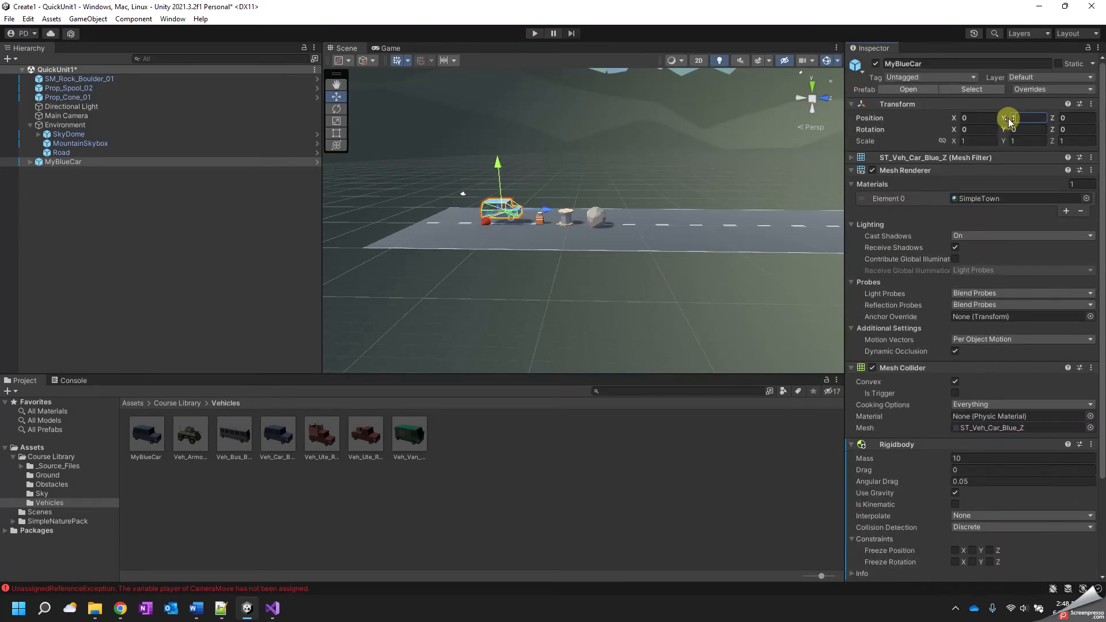
pyautogui.click(533, 33)
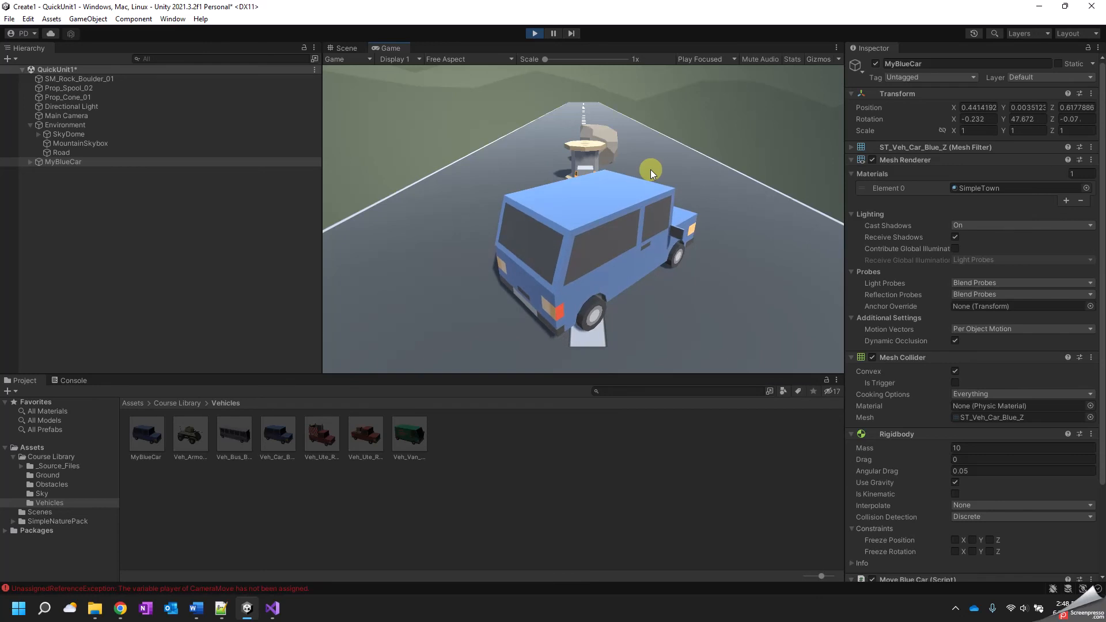
# Stop the game and comment out the rb.AddForce and rb.AddTorque lines in the MoveBlueCar.cs script in Visual Studio.
pyautogui.click(534, 33)
pyautogui.click(274, 610)
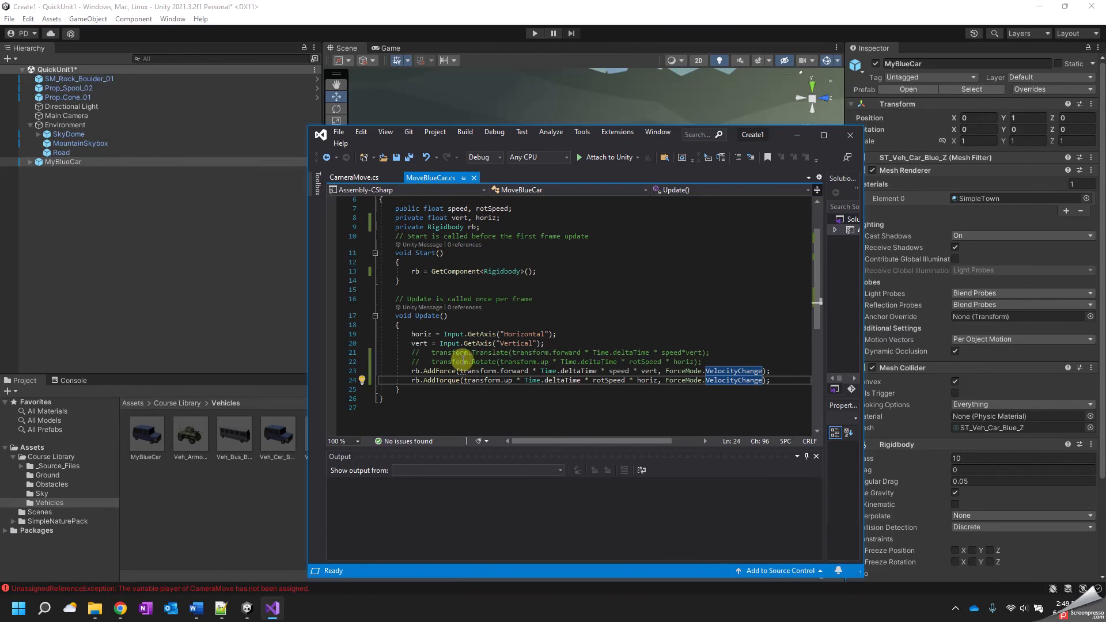
pyautogui.moveTo(770, 380); pyautogui.dragTo(310, 369)
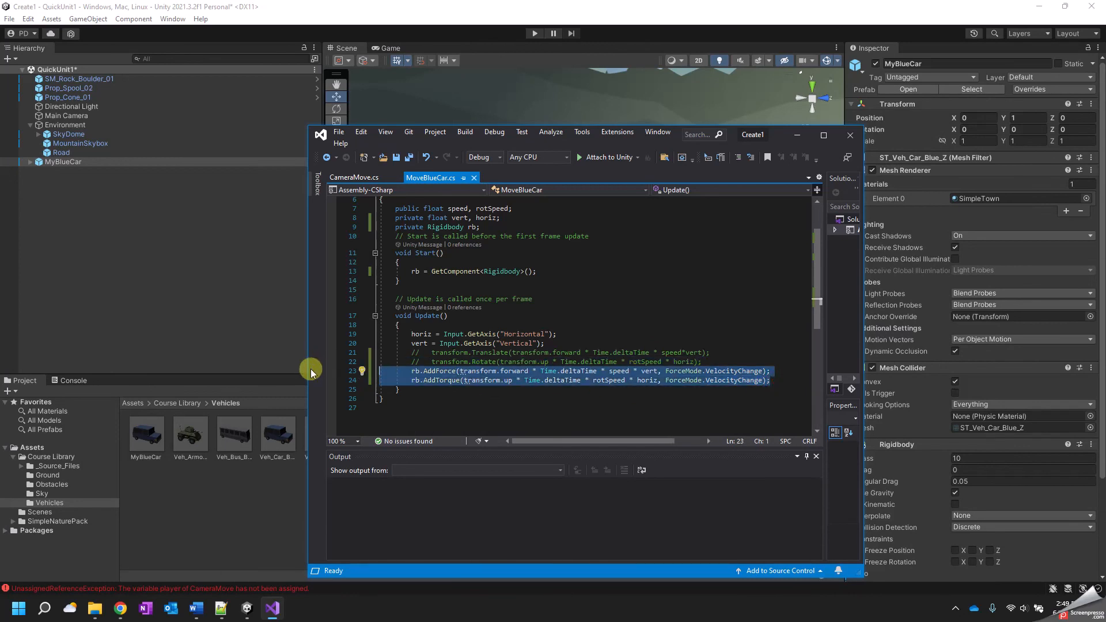
pyautogui.click(405, 373)
pyautogui.write('//')
pyautogui.click(400, 380)
pyautogui.write('//')
# Uncomment the transform.Translate and transform.Rotate lines in Update() and save MoveBlueCar.cs.
pyautogui.click(415, 362)
pyautogui.click(420, 362)
pyautogui.press('BackSpace')
pyautogui.press('BackSpace')
pyautogui.click(424, 352)
pyautogui.press('BackSpace')
pyautogui.press('BackSpace')
pyautogui.click(423, 354)
pyautogui.press('BackSpace')
pyautogui.press('BackSpace')
pyautogui.press('BackSpace')
pyautogui.click(423, 363)
pyautogui.press('BackSpace')
pyautogui.press('BackSpace')
pyautogui.press('BackSpace')
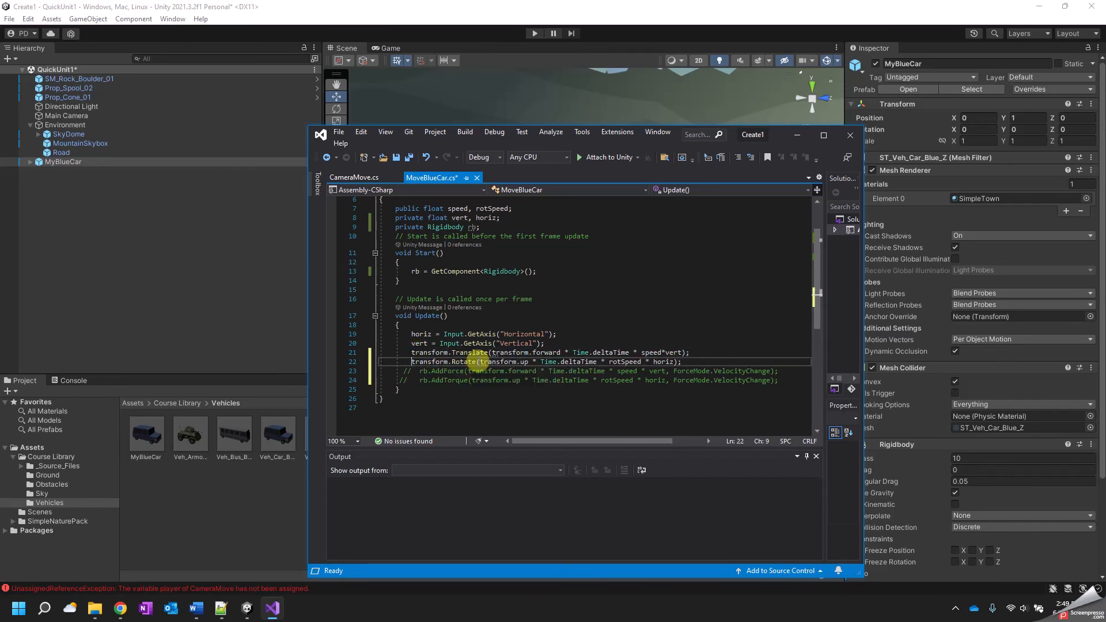
pyautogui.hotkey('ctrl', 's')
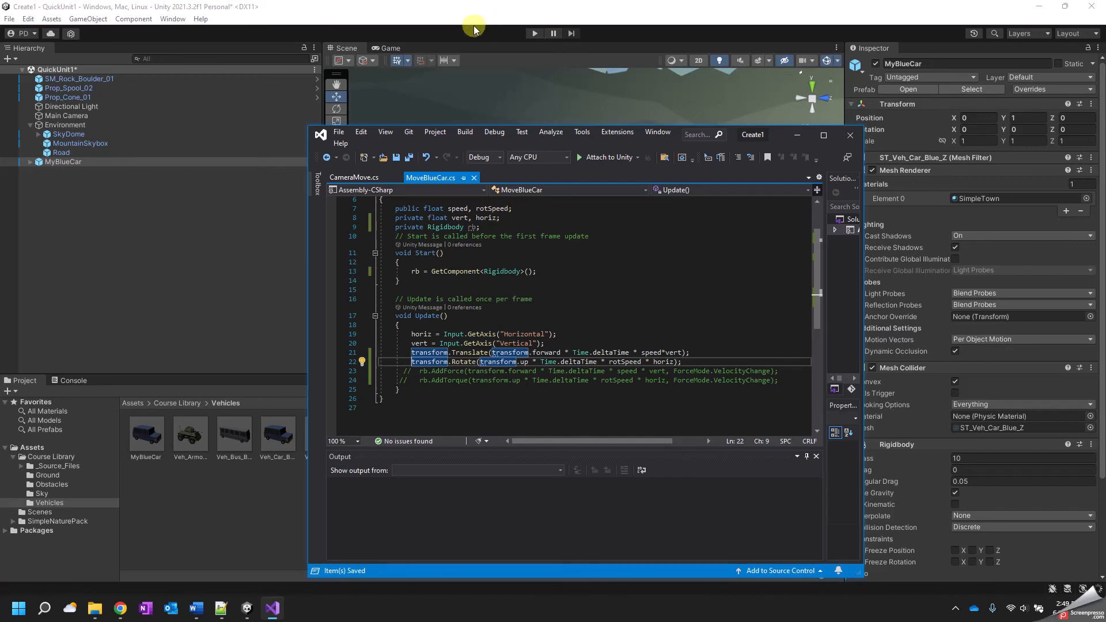
# Return to Unity, run the game to test-drive MyBlueCar with the transform-based movement, and stop play mode.
pyautogui.click(492, 47)
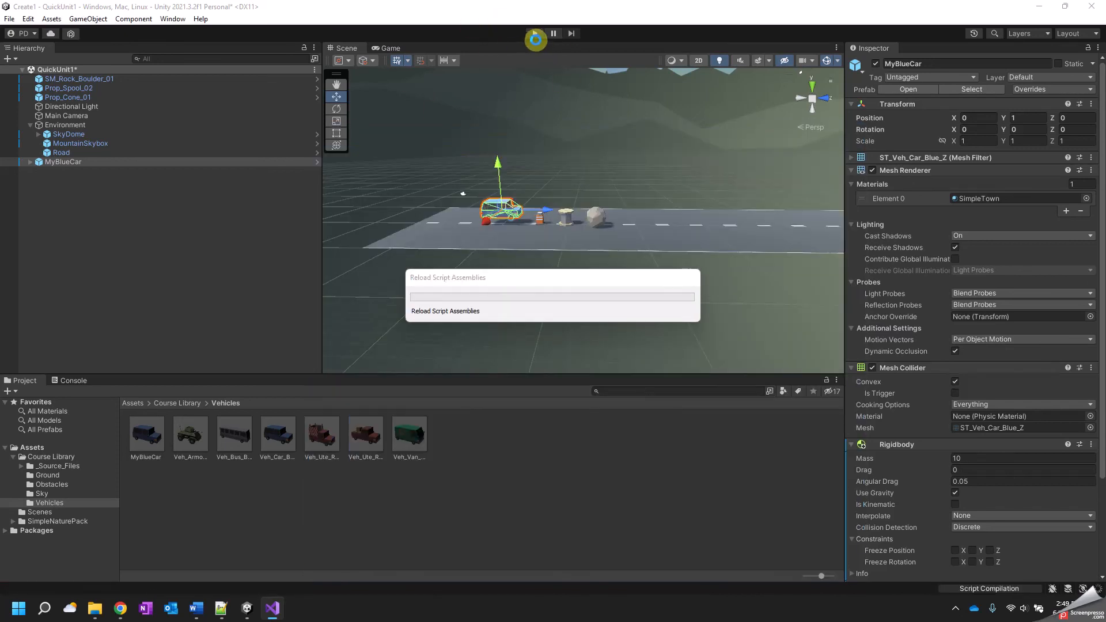
pyautogui.click(537, 34)
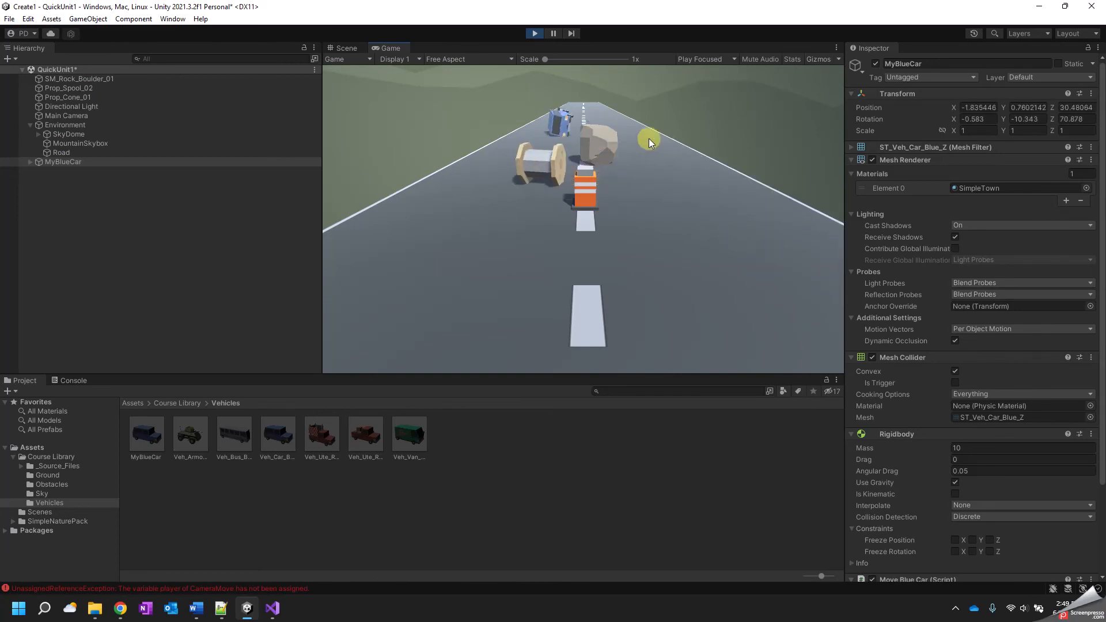
pyautogui.click(534, 36)
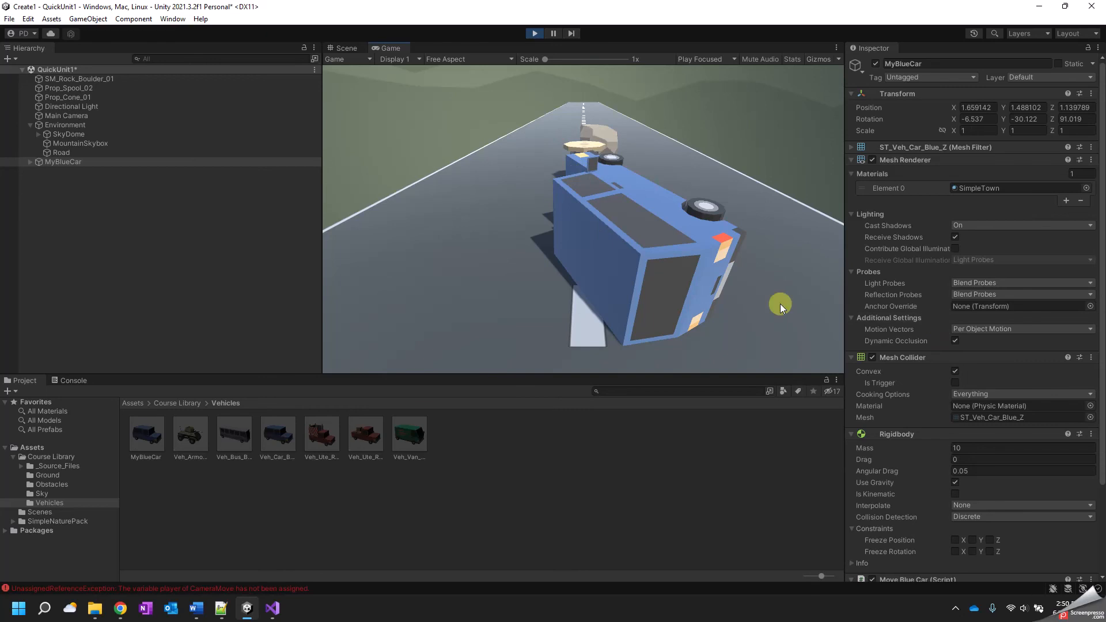
# Turn MyBlueCar's Mesh Collider off and on again in play mode, inspect Prop_Cone_01's components, and stop the game.
pyautogui.click(872, 357)
pyautogui.scroll(-4, 973, 455)
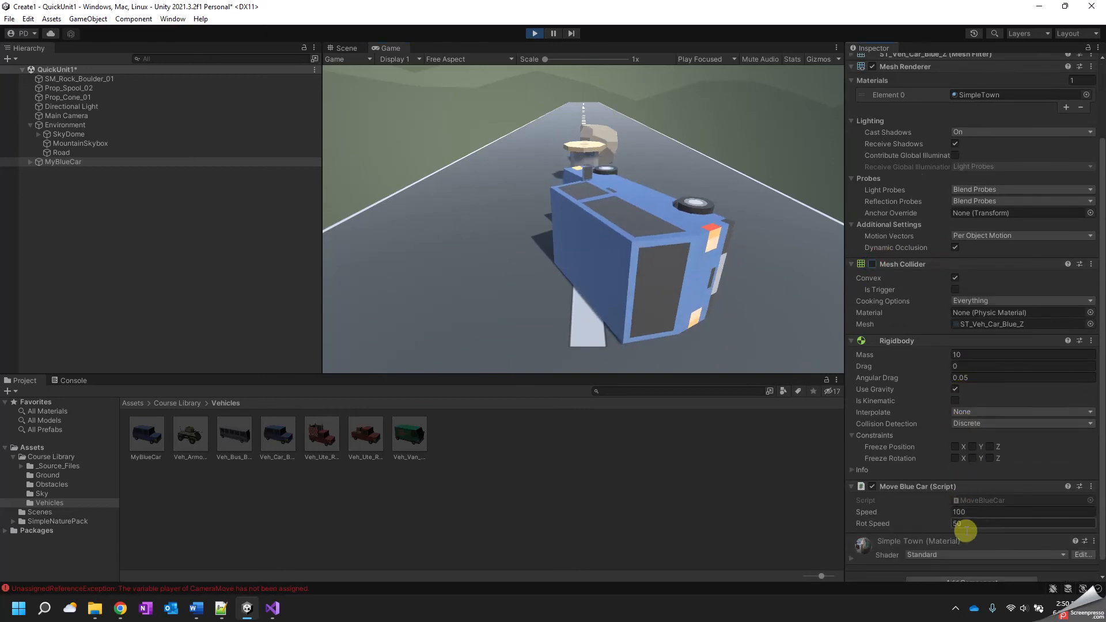
pyautogui.scroll(3, 878, 311)
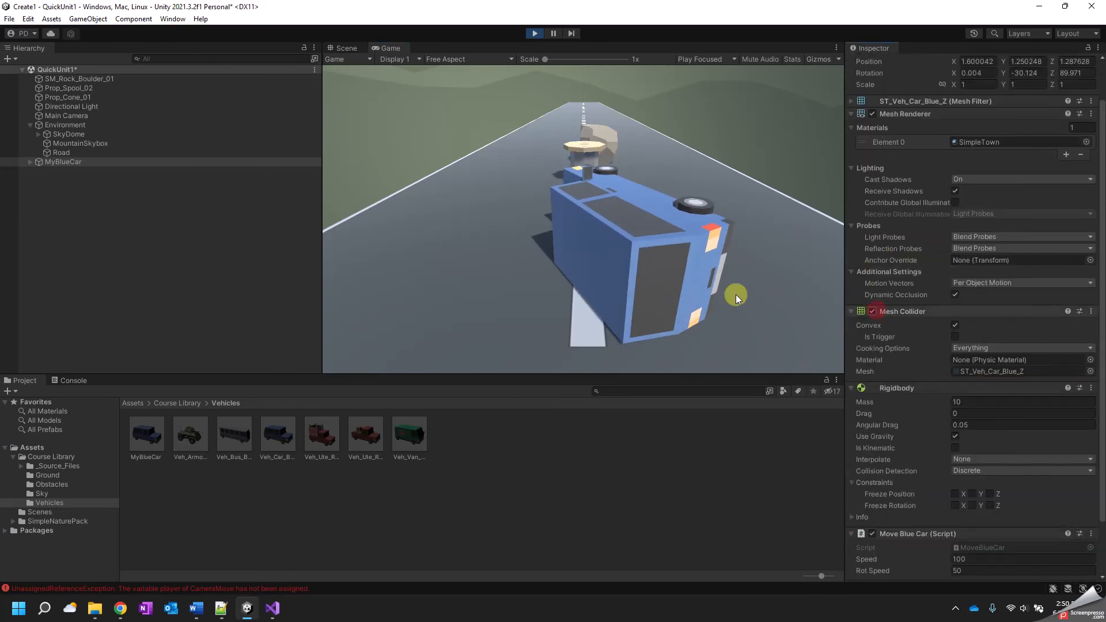
pyautogui.click(72, 97)
pyautogui.click(665, 228)
pyautogui.click(533, 32)
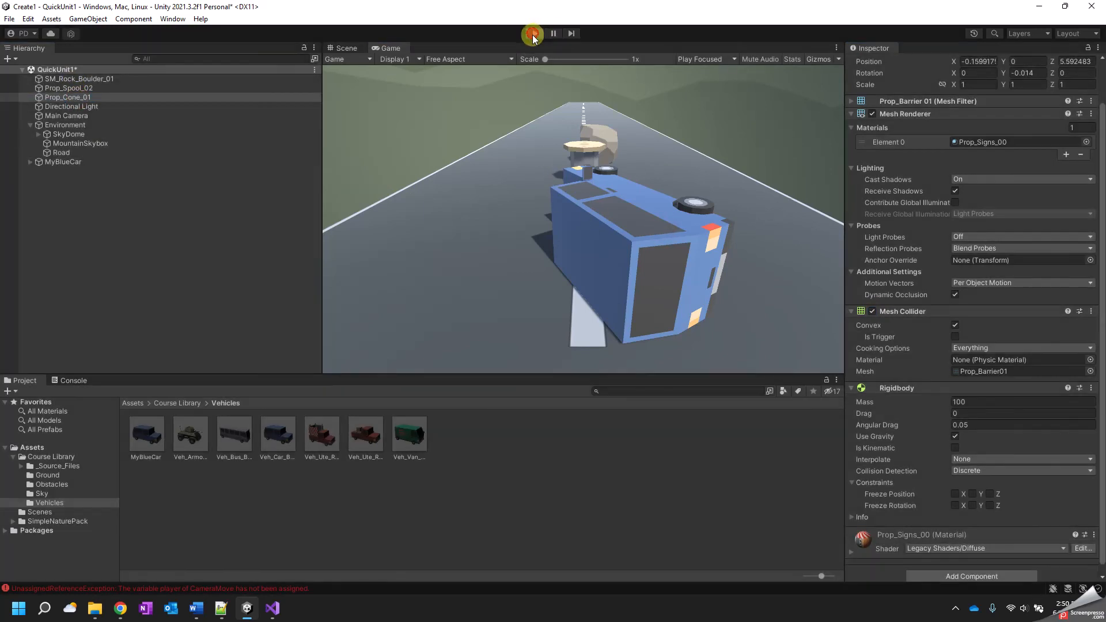
# Disable the Mesh Collider on Prop_Cone_01, leaving its Convex option enabled.
pyautogui.click(72, 96)
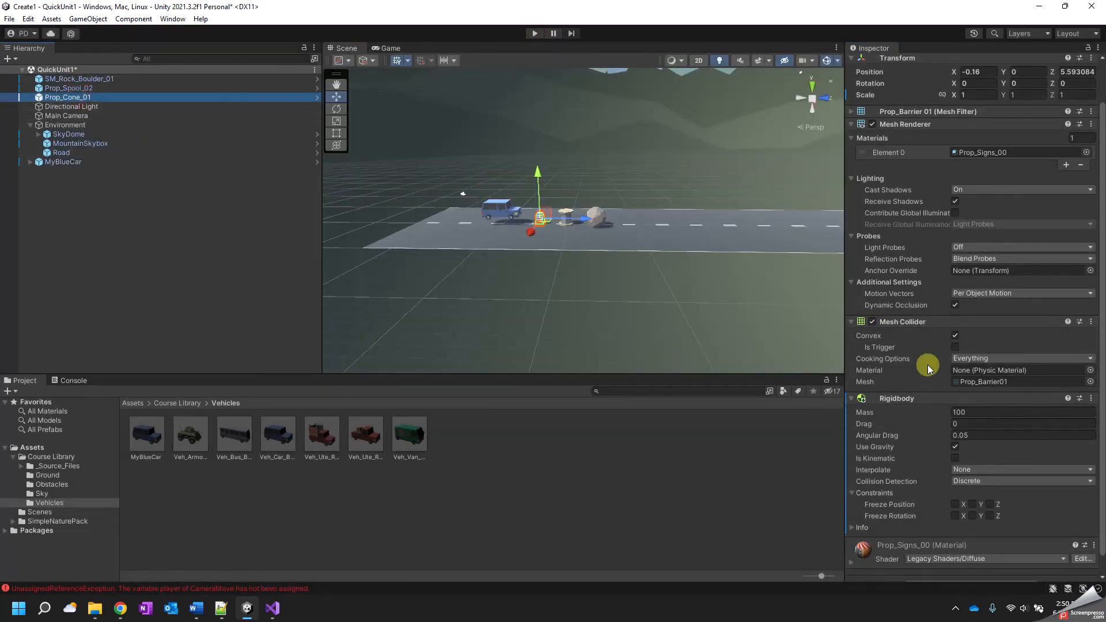
pyautogui.click(955, 335)
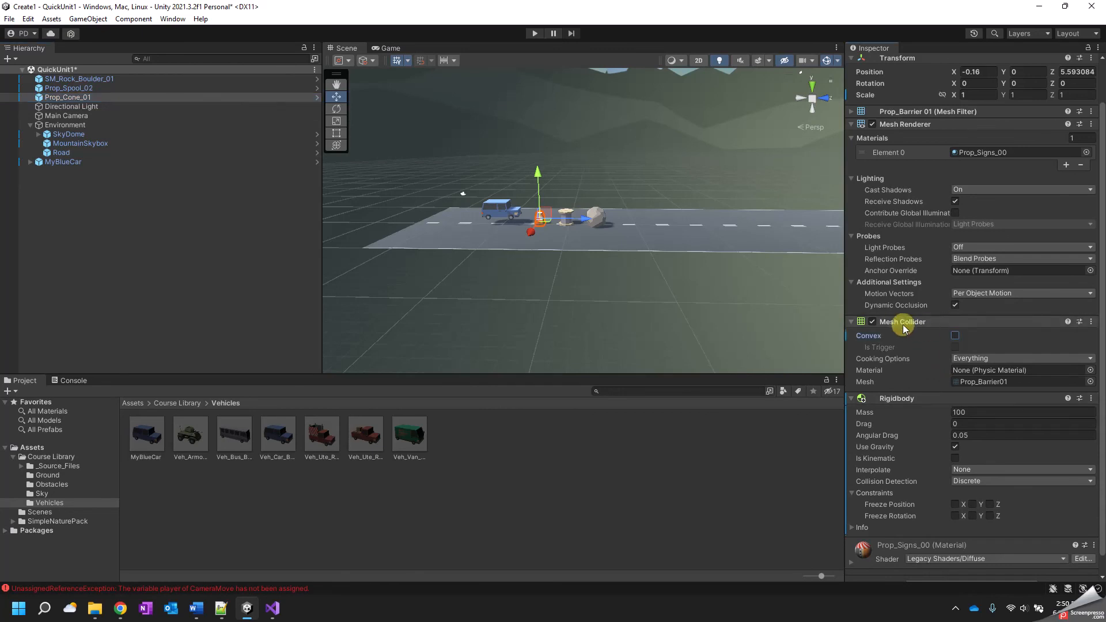
pyautogui.scroll(-1, 919, 333)
pyautogui.click(951, 316)
pyautogui.click(873, 303)
# Add a Box Collider component to Prop_Cone_01.
pyautogui.click(970, 567)
pyautogui.write('r')
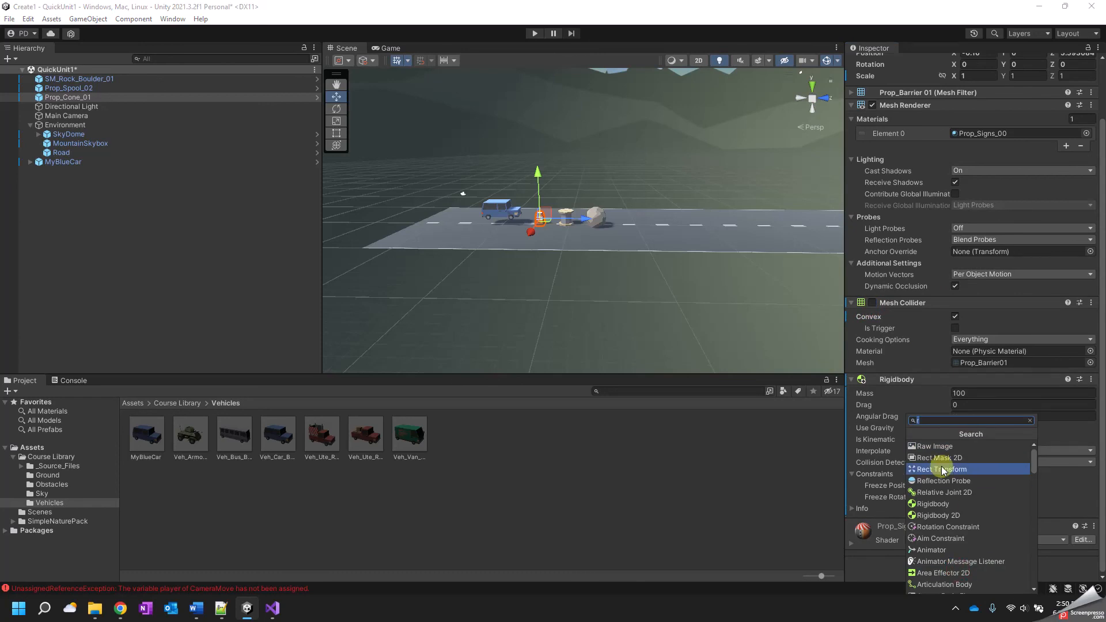
pyautogui.scroll(-4, 950, 529)
pyautogui.write('b')
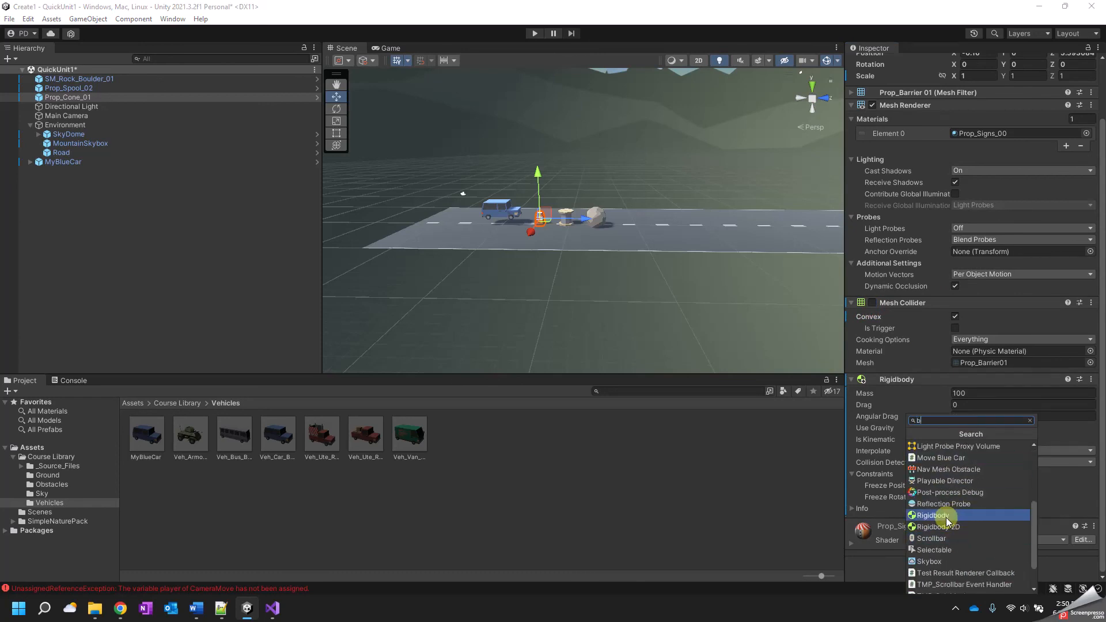
pyautogui.write('ox')
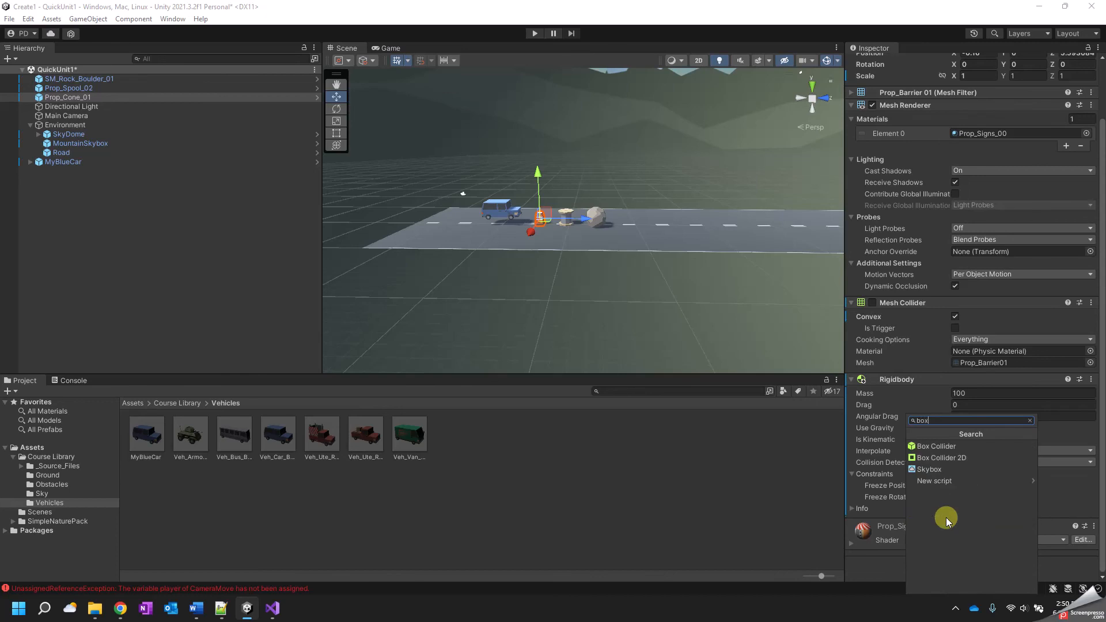
pyautogui.click(975, 444)
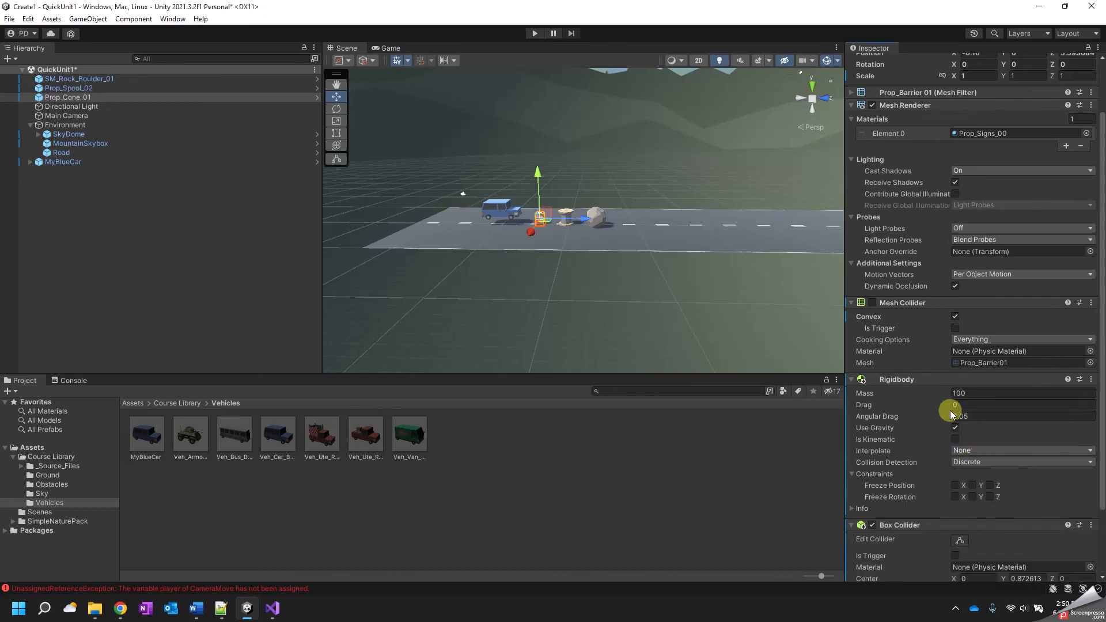
# Shrink Prop_Cone_01's Box Collider around the cone to about 0.76 × 0.94 × 0.72, test it in play mode, and stop the game.
pyautogui.click(959, 542)
pyautogui.scroll(5, 543, 232)
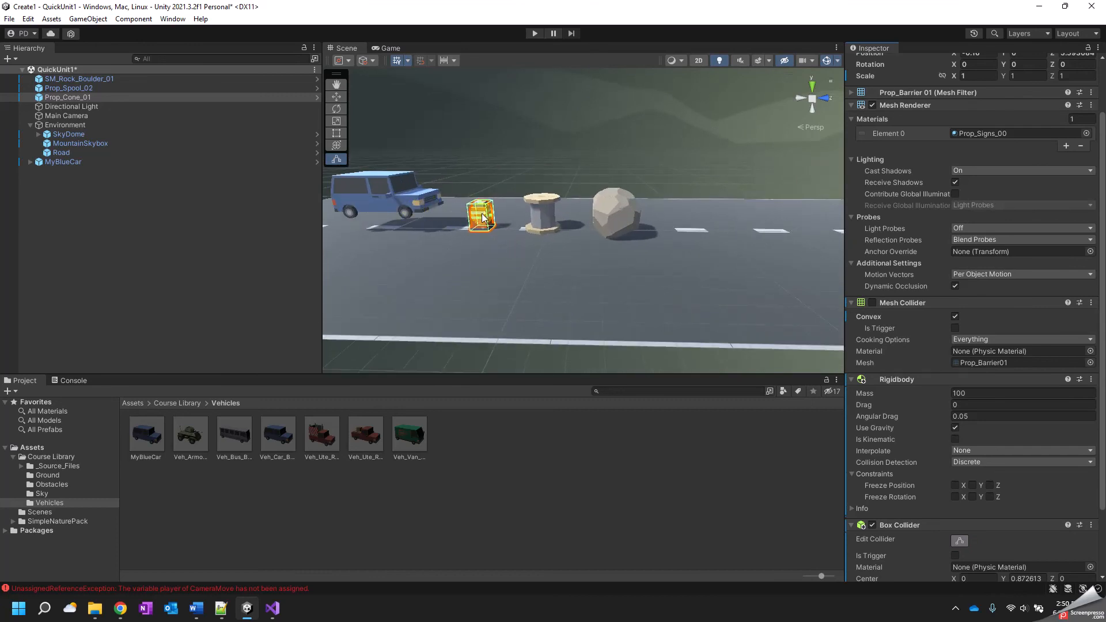
pyautogui.moveTo(484, 211); pyautogui.dragTo(484, 232)
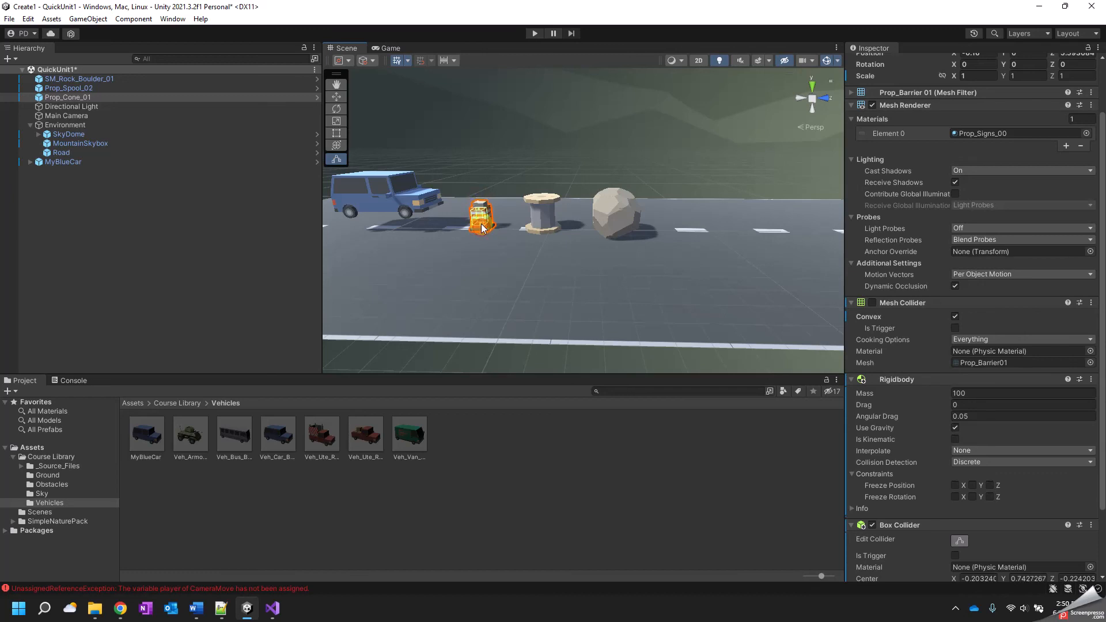
pyautogui.click(536, 33)
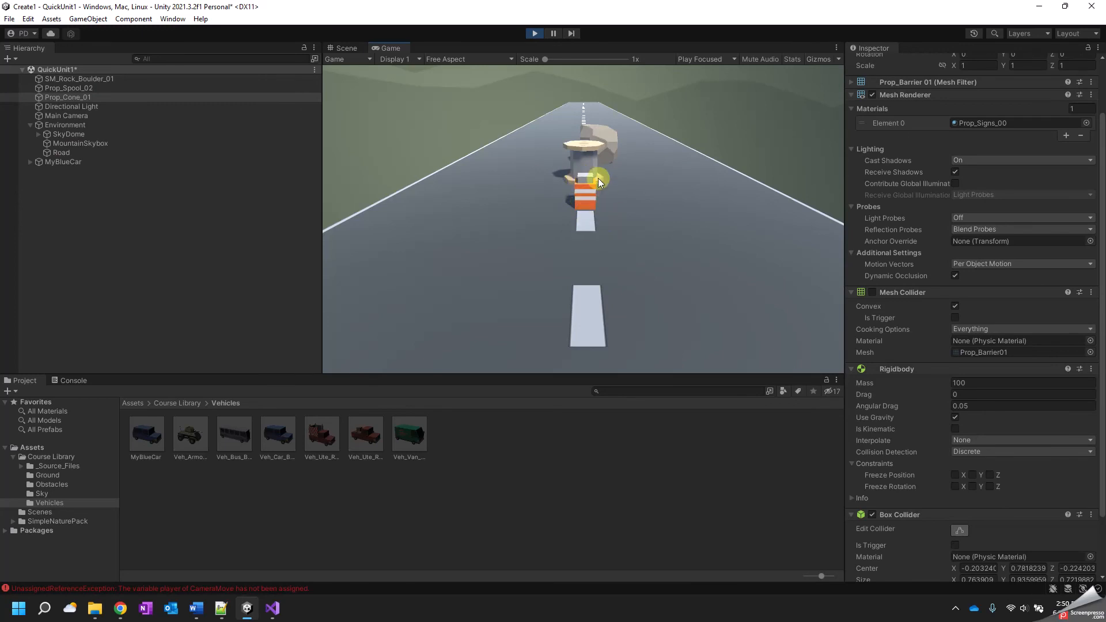
pyautogui.click(535, 34)
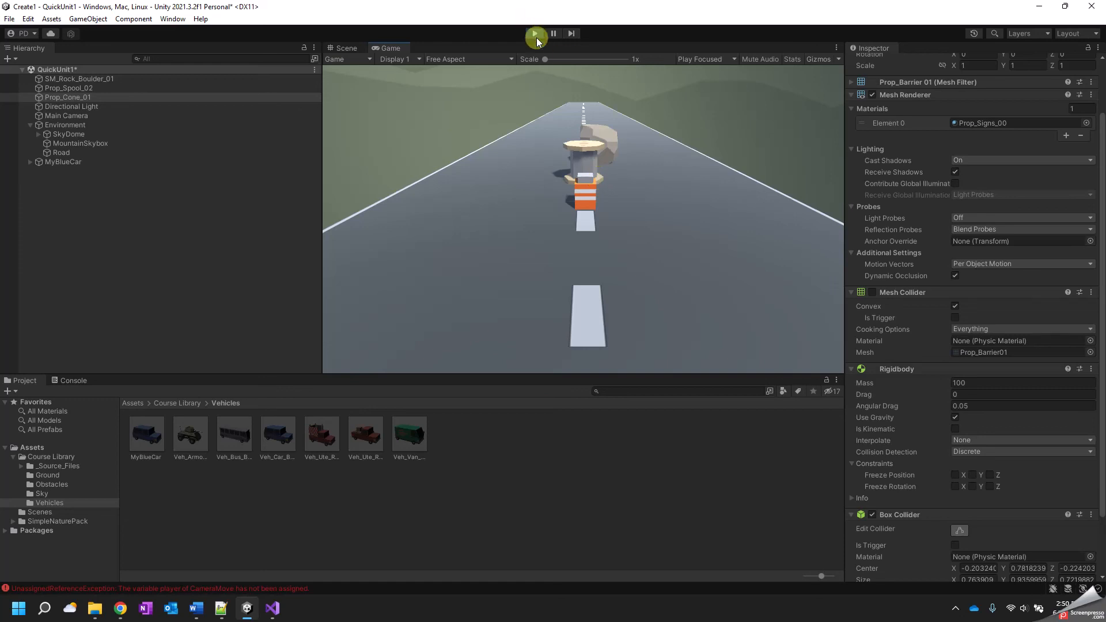